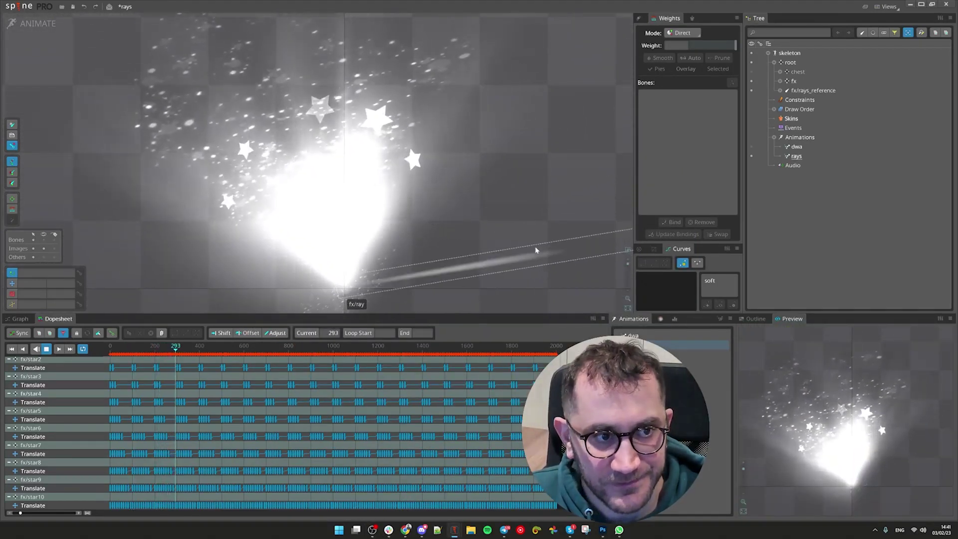
- Look over the rays effect and make the dwa animation active
scroll(561, 280, down, 4)
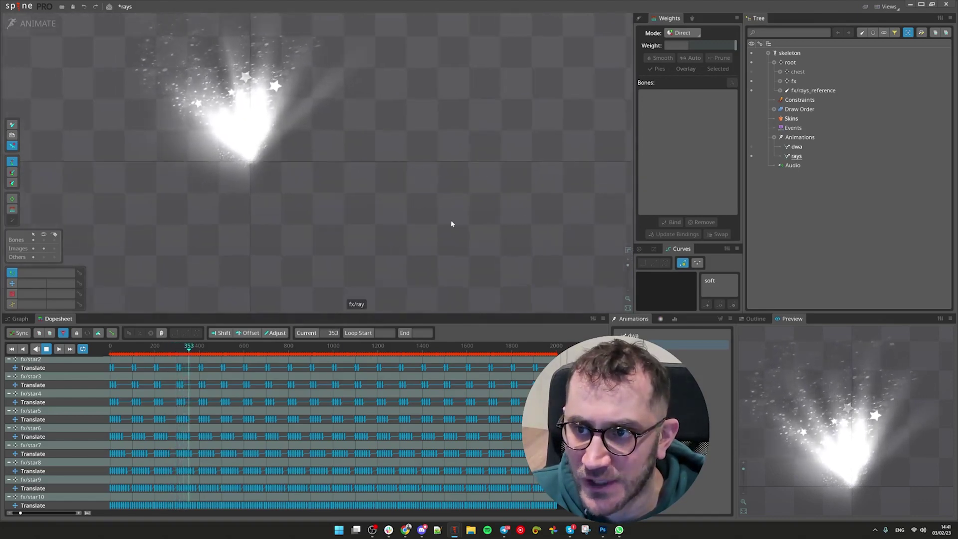
drag(459, 233, 478, 252)
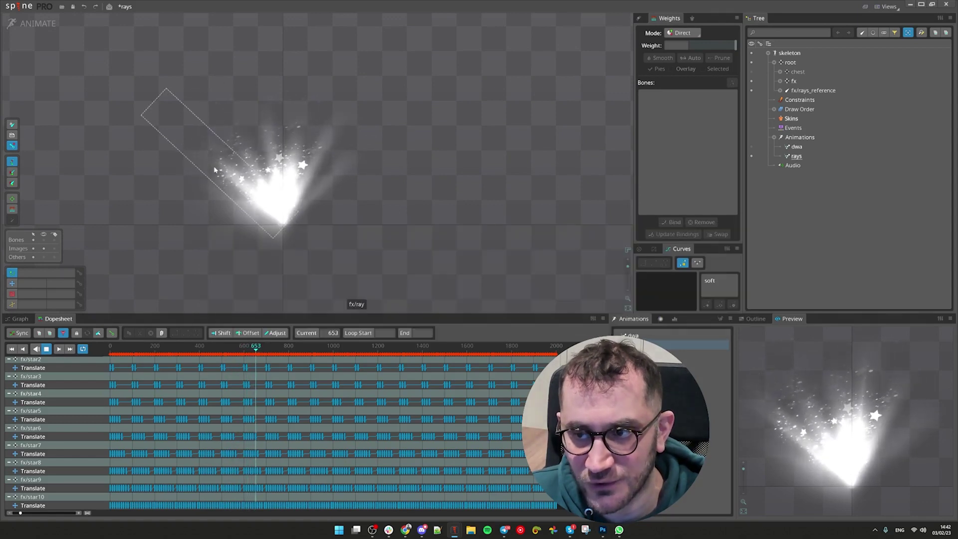
drag(182, 350, 199, 362)
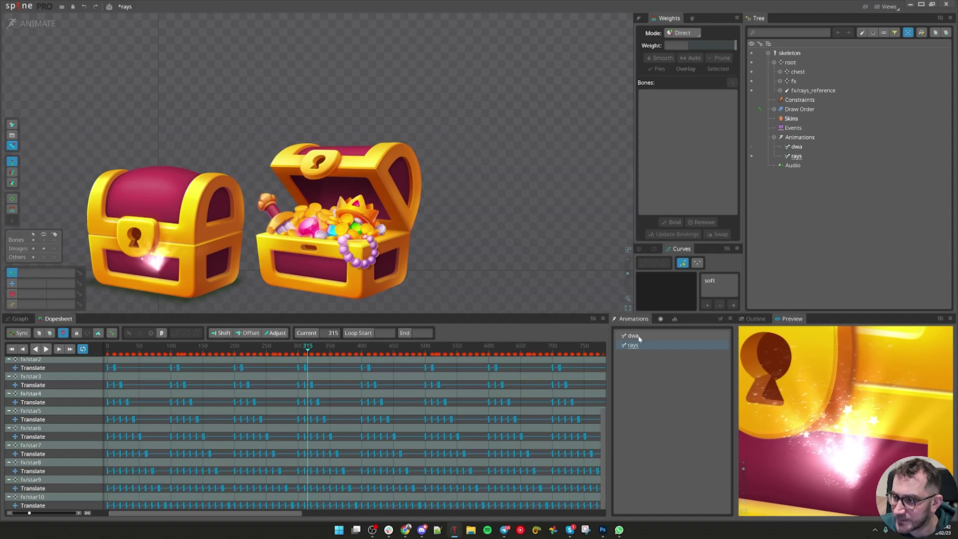
click(633, 336)
scroll(446, 230, down, 5)
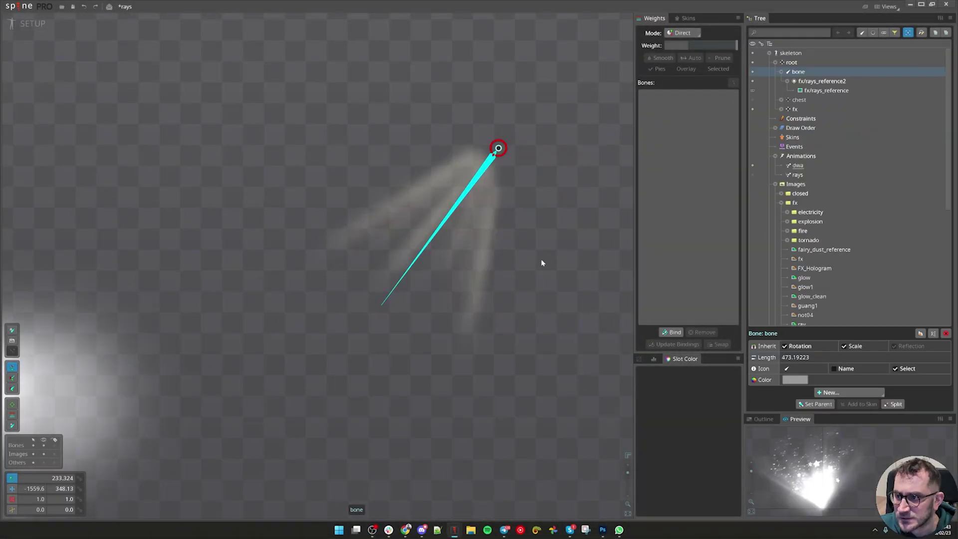
- In the dwa animation, key the bone's rotation from -123.2 at frame 0 to -156.99 at frame 200 with the ray fading in and out
drag(573, 230, 531, 366)
key(ctrl+z)
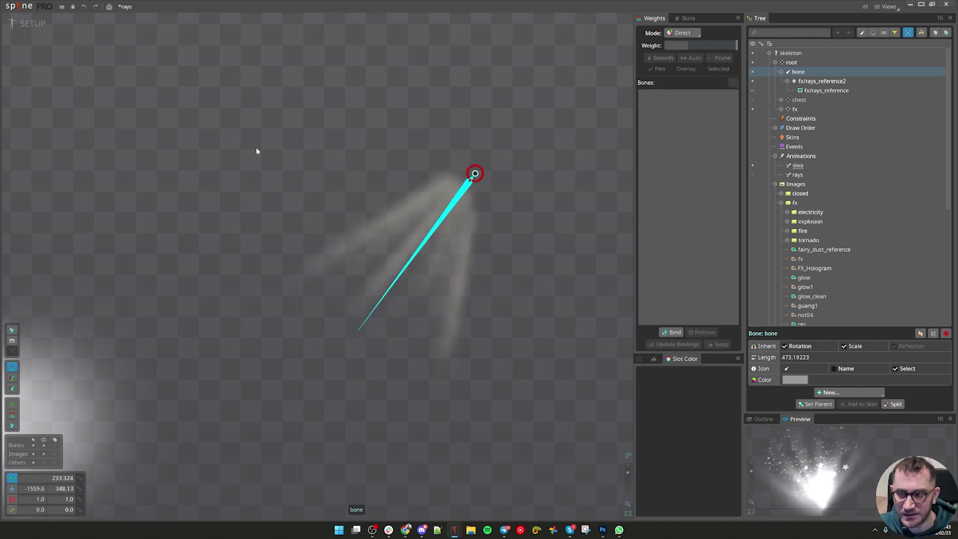
click(37, 21)
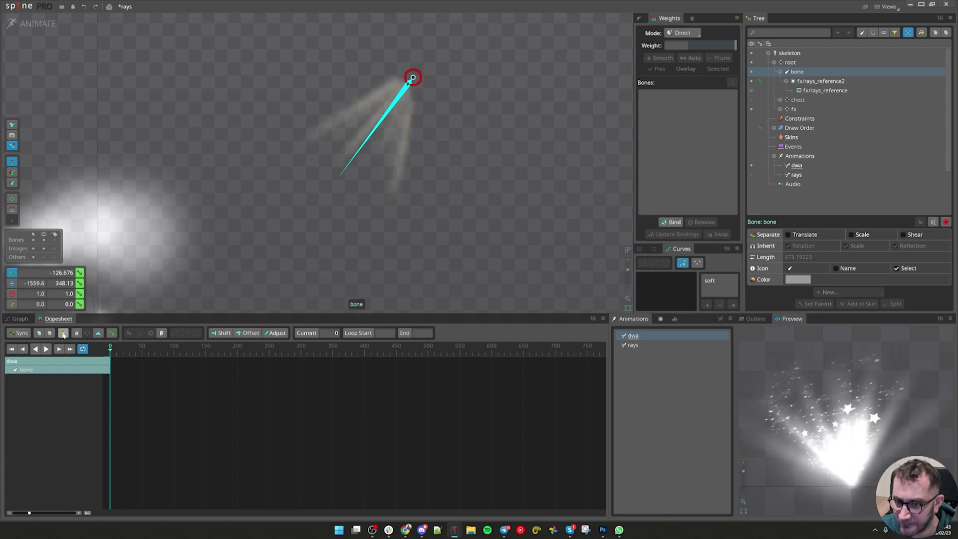
drag(499, 207, 531, 257)
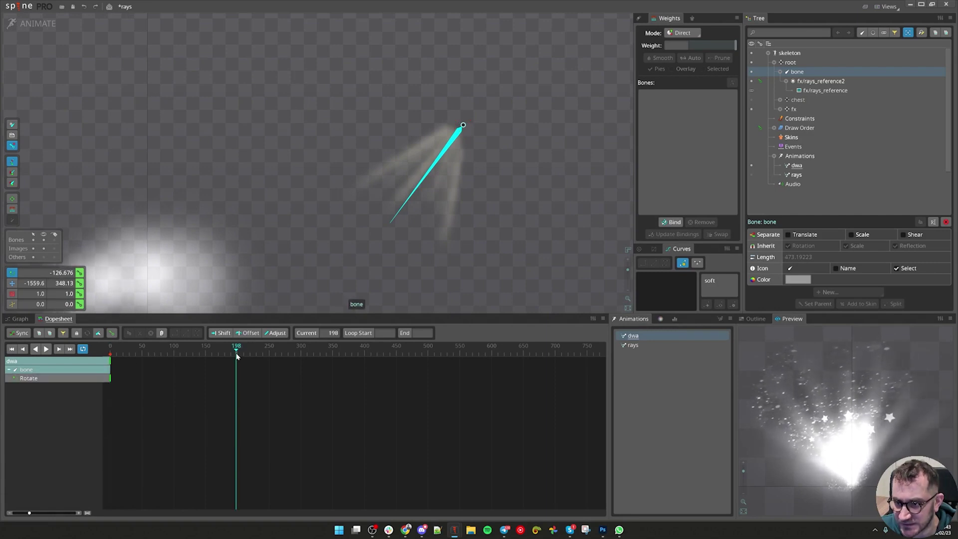
drag(567, 207, 538, 297)
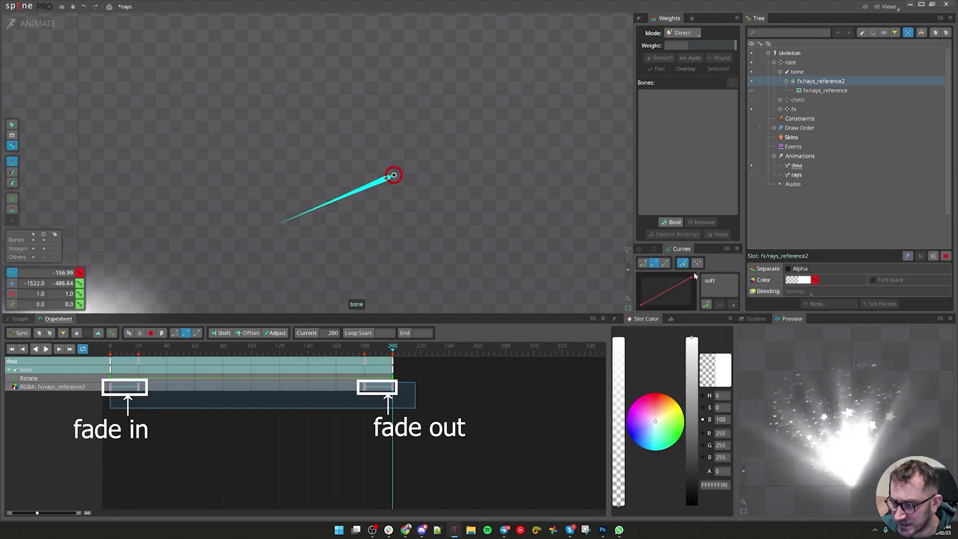
key(space)
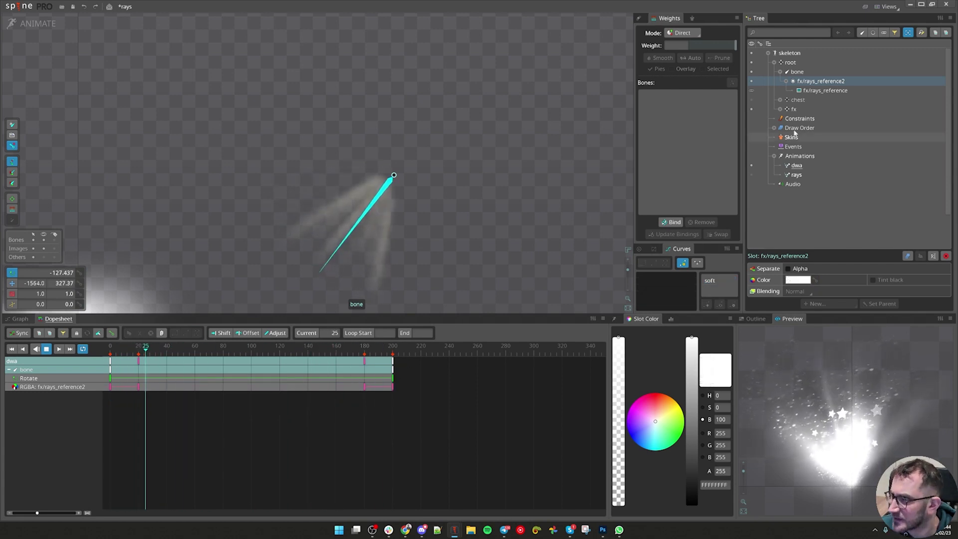
- Copy the bone's rotate key from frame 0 and paste it at frame 200, after the end key at frame 199
click(798, 72)
click(31, 23)
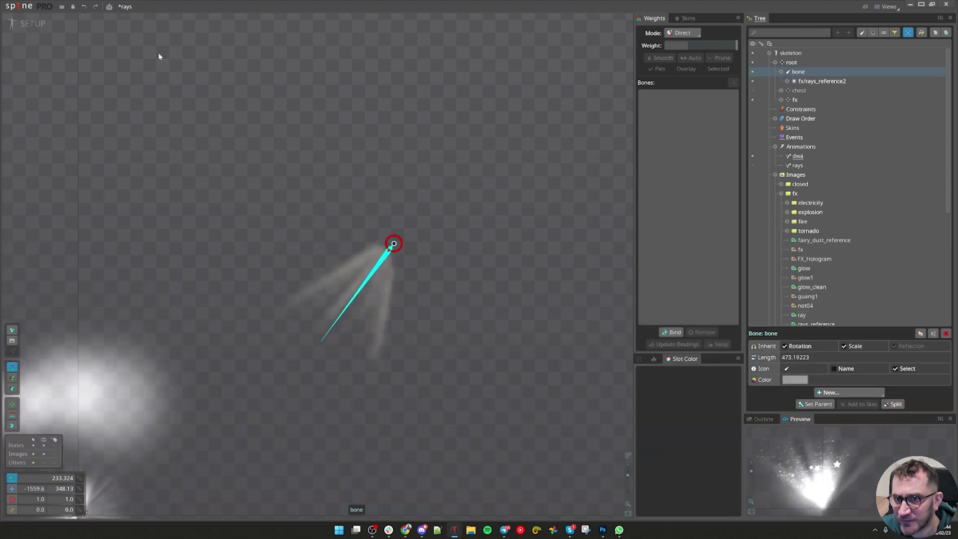
click(15, 24)
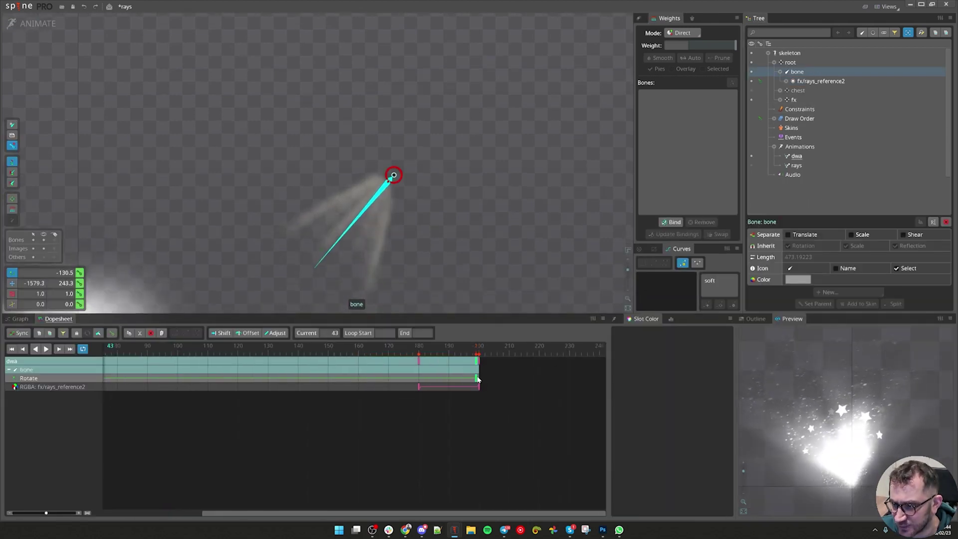
drag(281, 418, 611, 402)
click(110, 379)
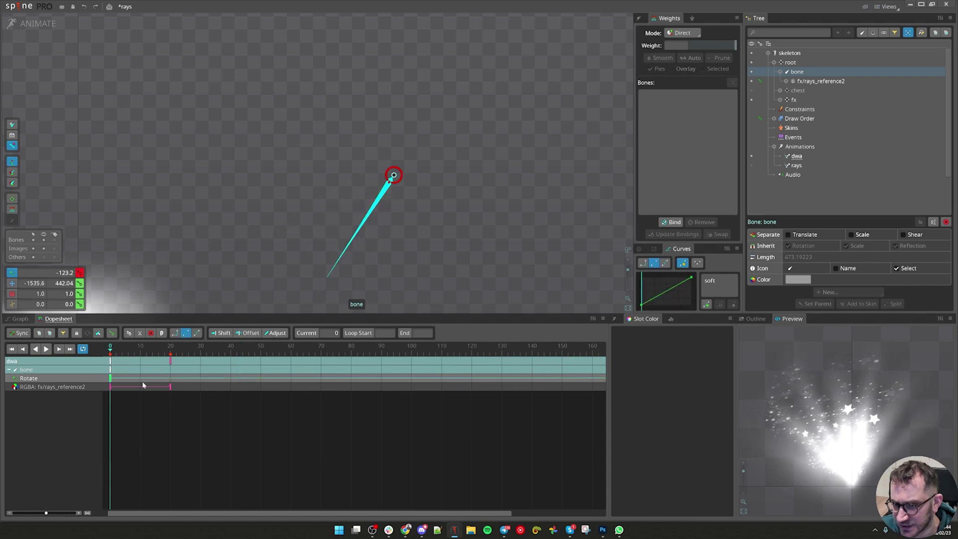
key(ctrl+c)
drag(455, 402, 294, 407)
scroll(427, 367, right, 3)
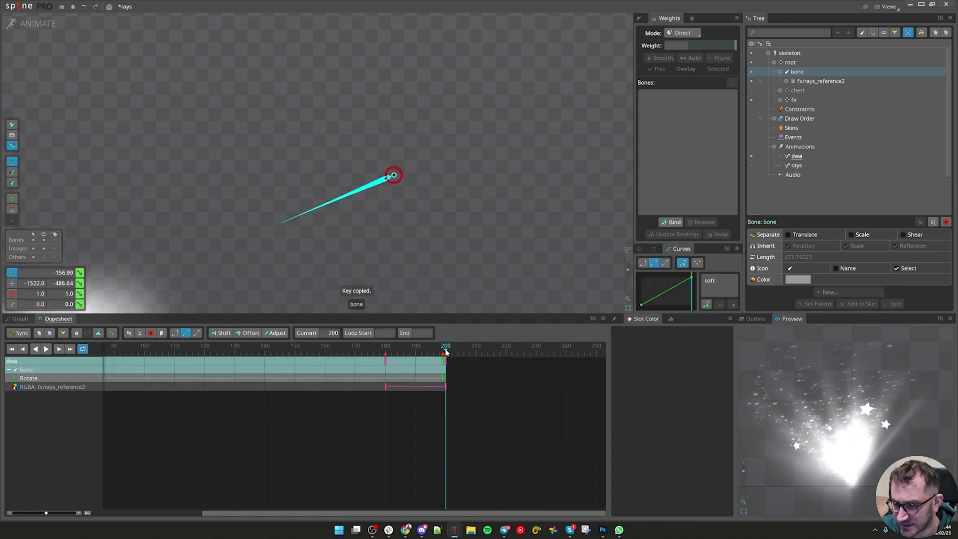
key(ctrl+v)
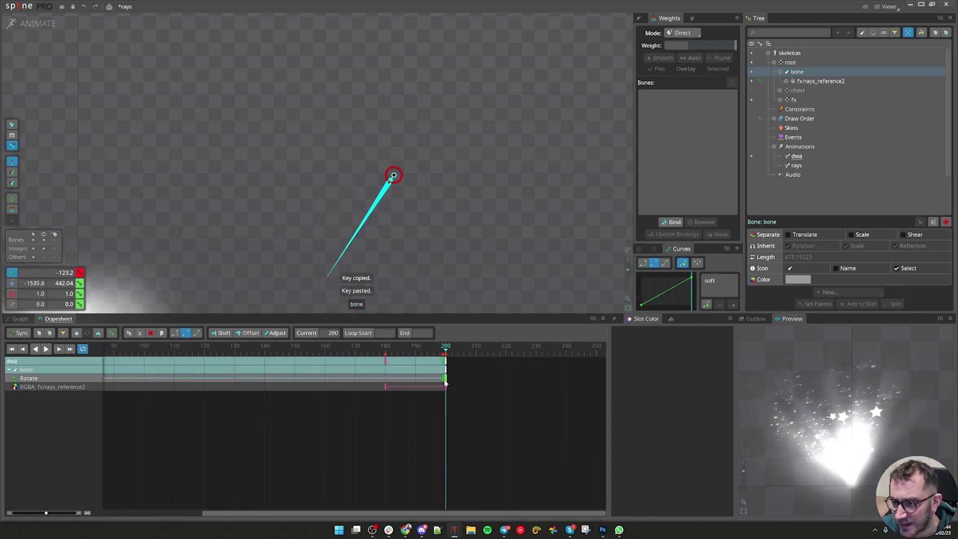
- Make the rotate key at frame 199 stepped and scrub the timeline to check the loop's end
double_click(442, 379)
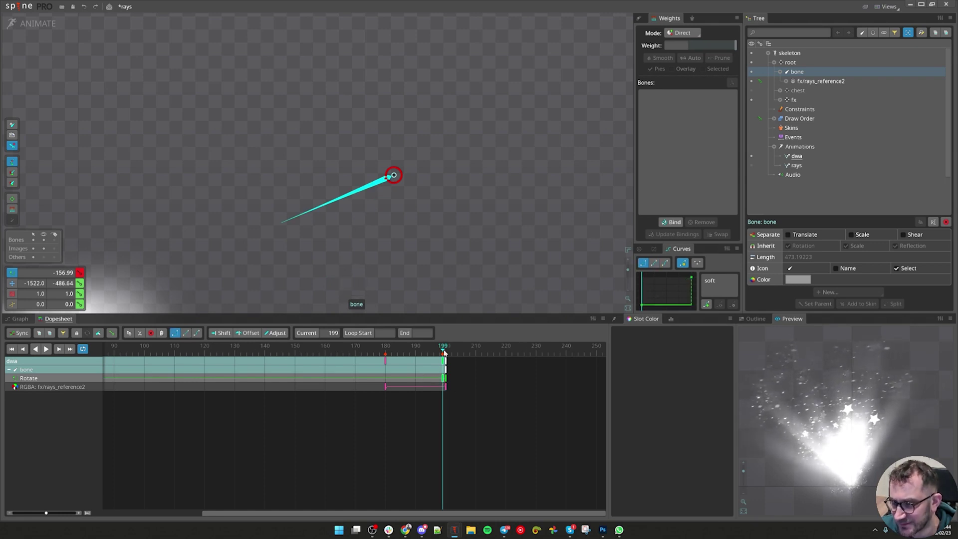
scroll(392, 360, down, 3)
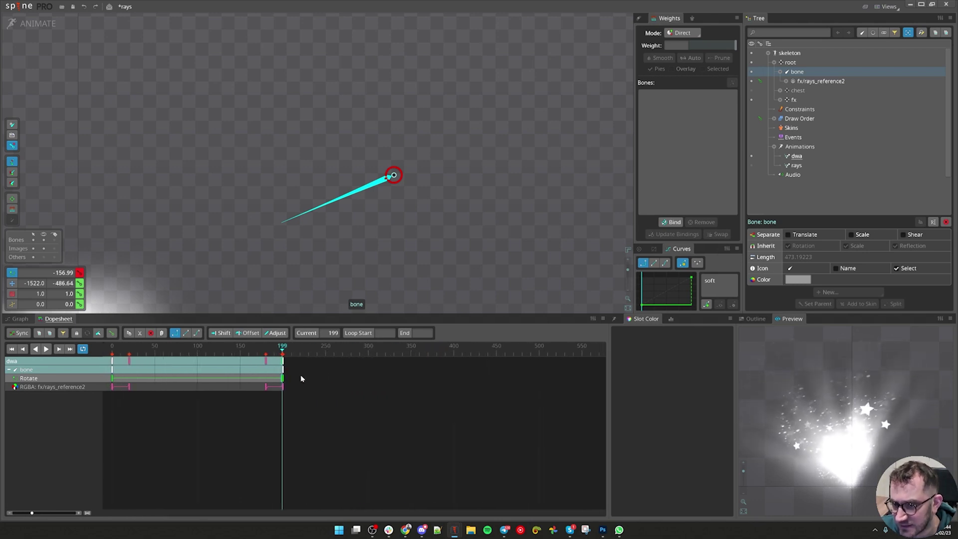
click(105, 380)
mouse_move(283, 352)
mouse_down()
mouse_move(262, 353)
mouse_move(293, 354)
mouse_up()
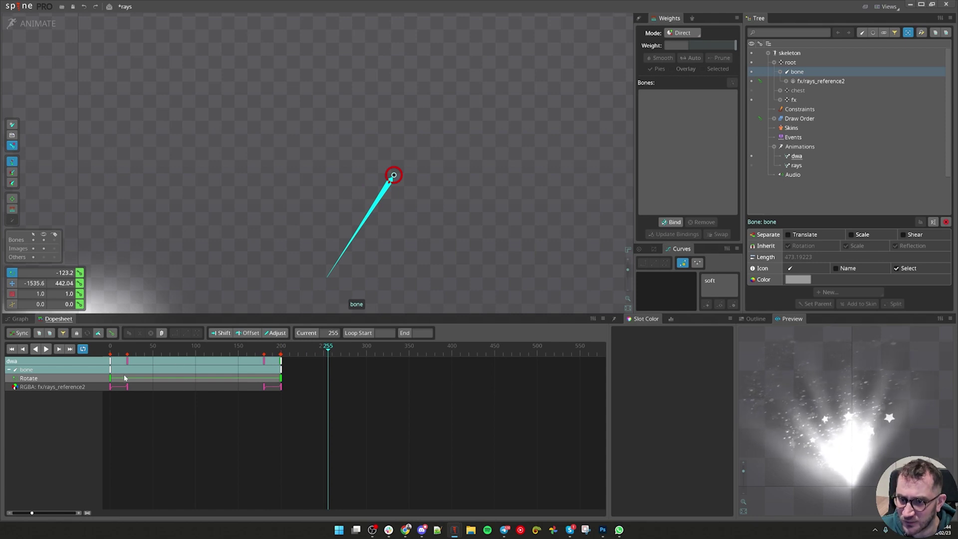
drag(111, 365, 236, 378)
- Duplicate the ray bone in Setup mode together with its slot and animation keys, and play the result in Animate mode
click(35, 23)
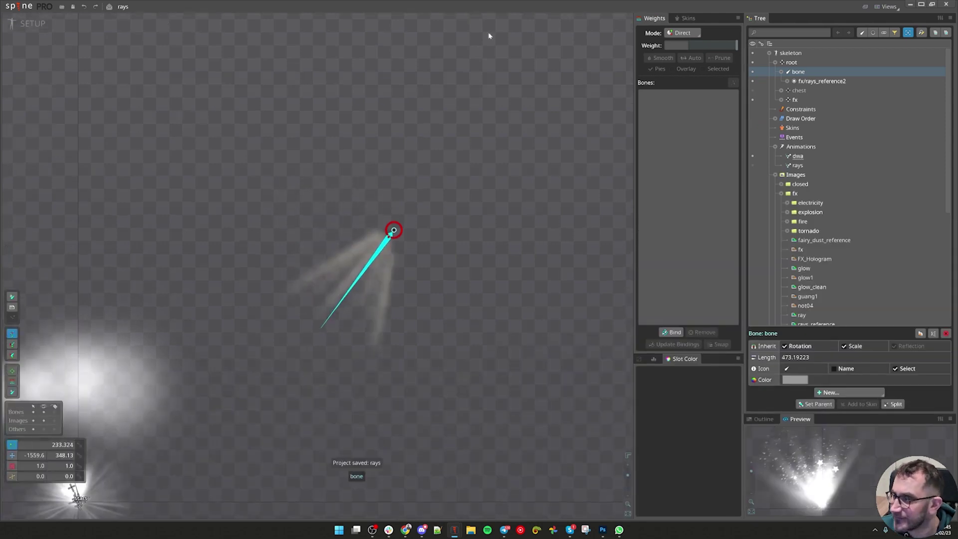
click(921, 334)
click(469, 153)
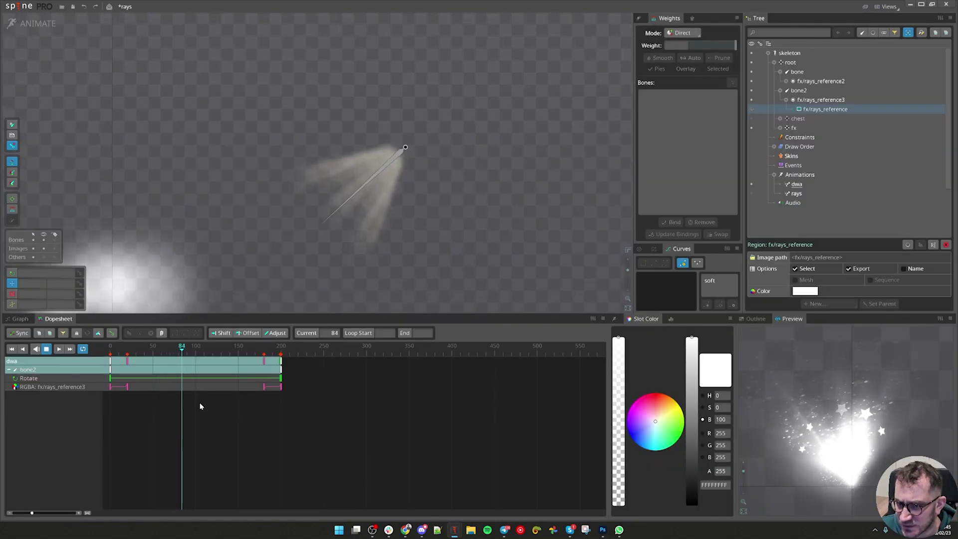
key(space)
- Offset all of bone2's keys by 99 frames in the looping animation and check both rays in the preview
click(800, 91)
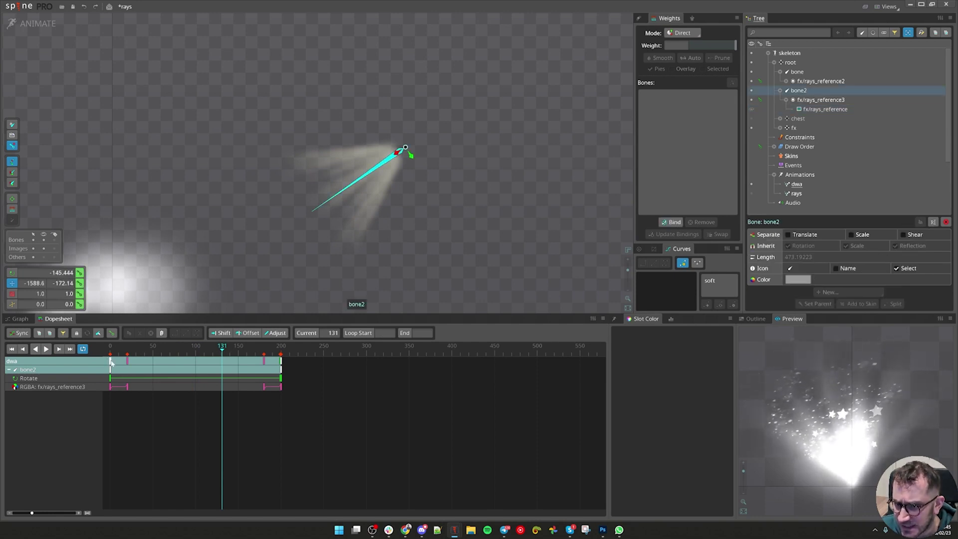
drag(111, 363, 196, 367)
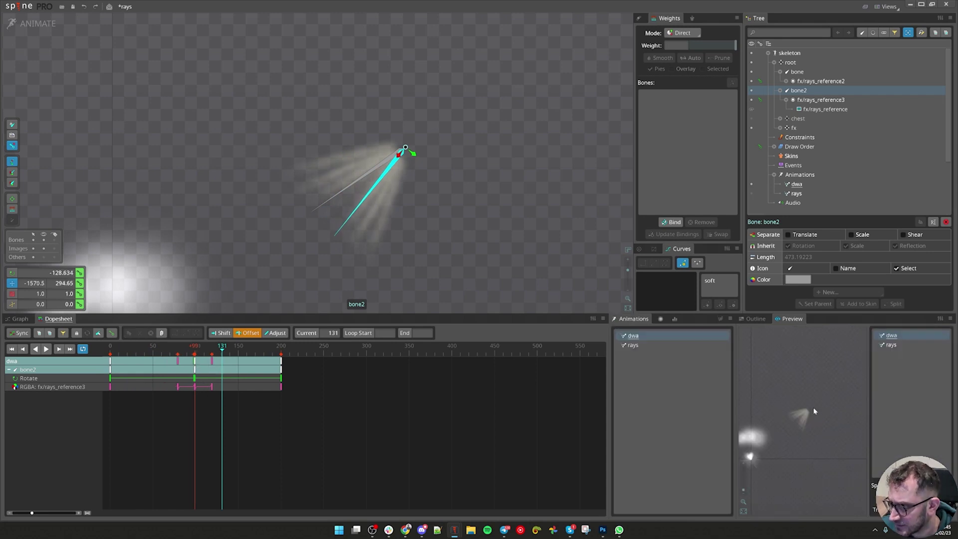
scroll(803, 395, up, 4)
drag(798, 370, 817, 395)
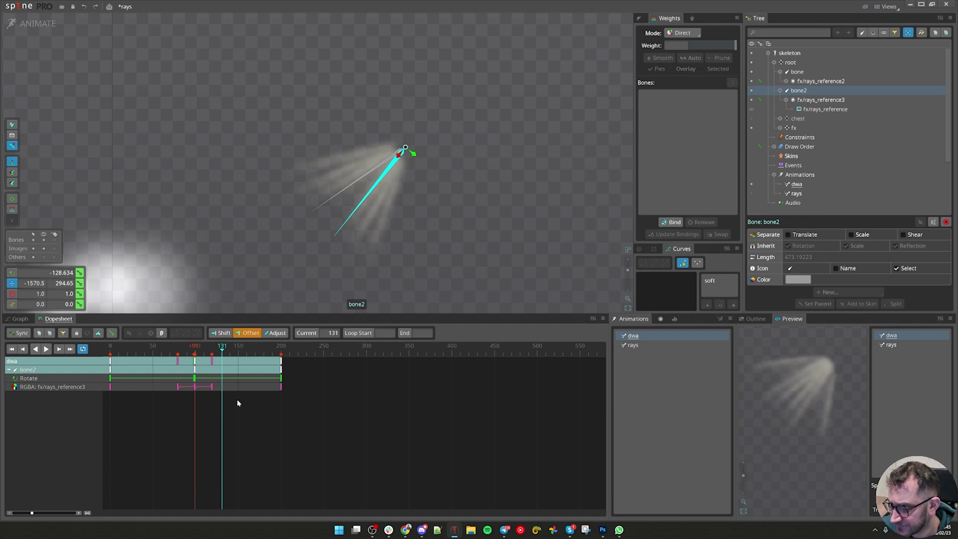
scroll(126, 355, up, 2)
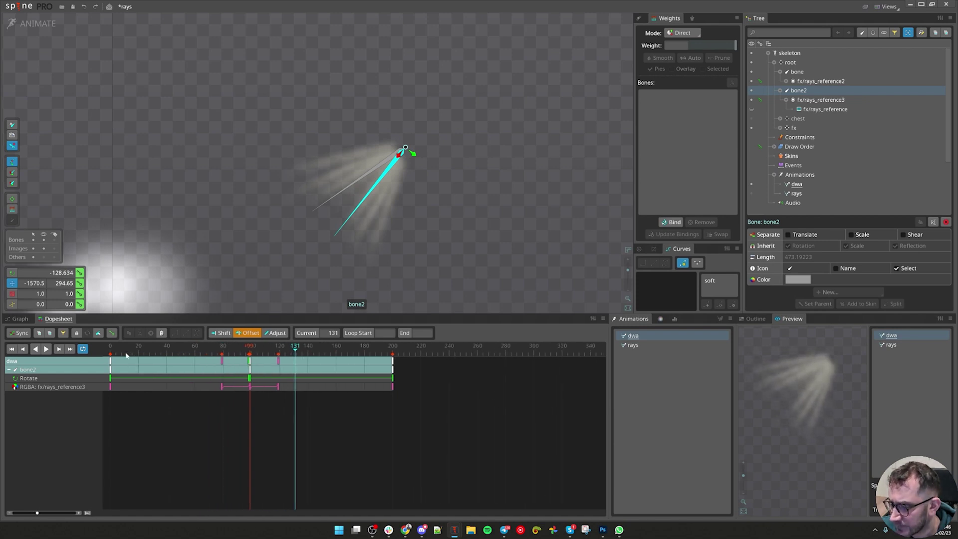
click(41, 29)
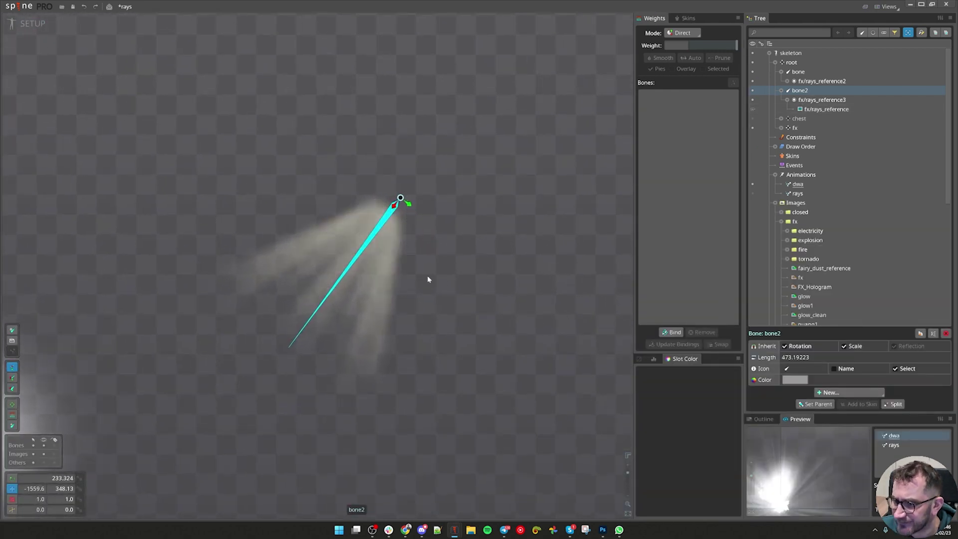
click(377, 291)
drag(544, 247, 549, 246)
key(v)
click(809, 91)
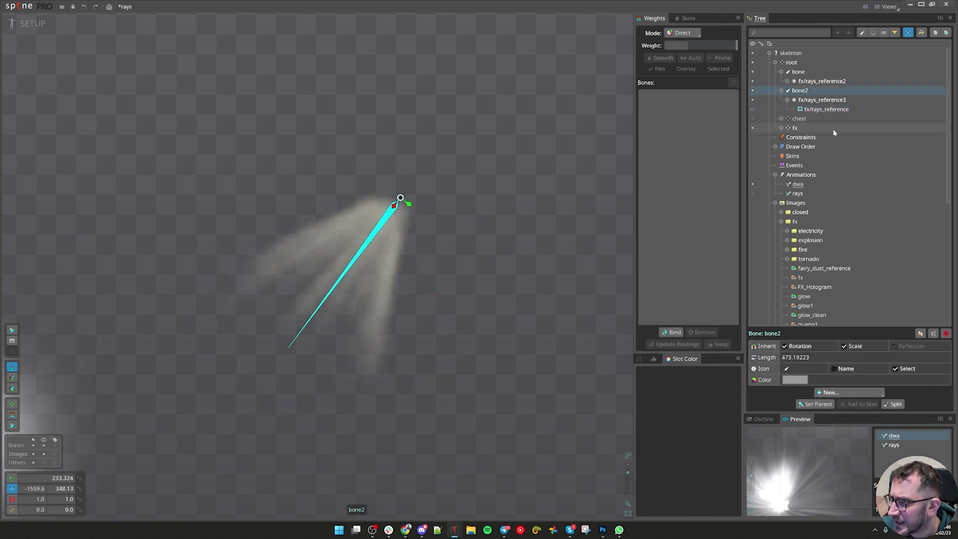
click(33, 24)
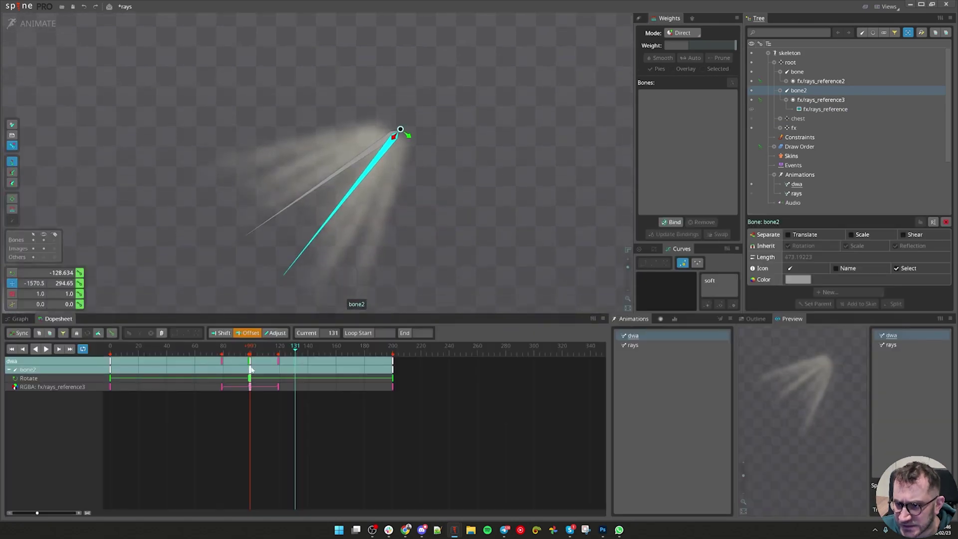
- Undo bone2's previous key offset and offset all its keys by about 70 frames instead
drag(291, 383, 194, 375)
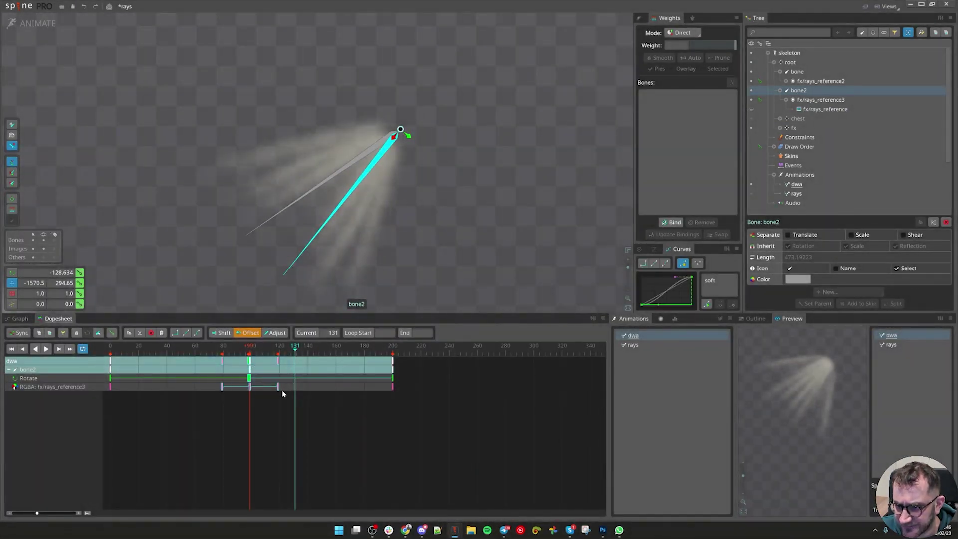
key(ctrl+z)
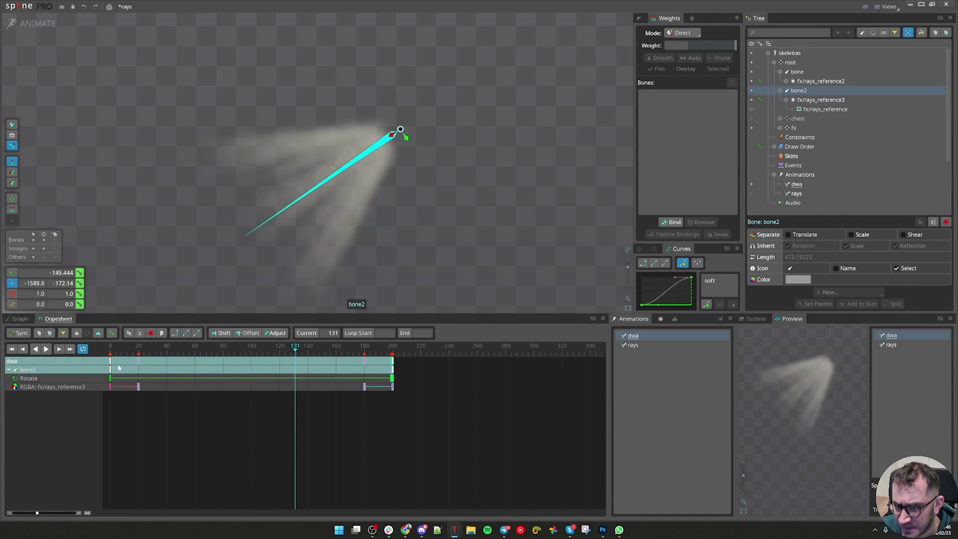
drag(110, 363, 198, 371)
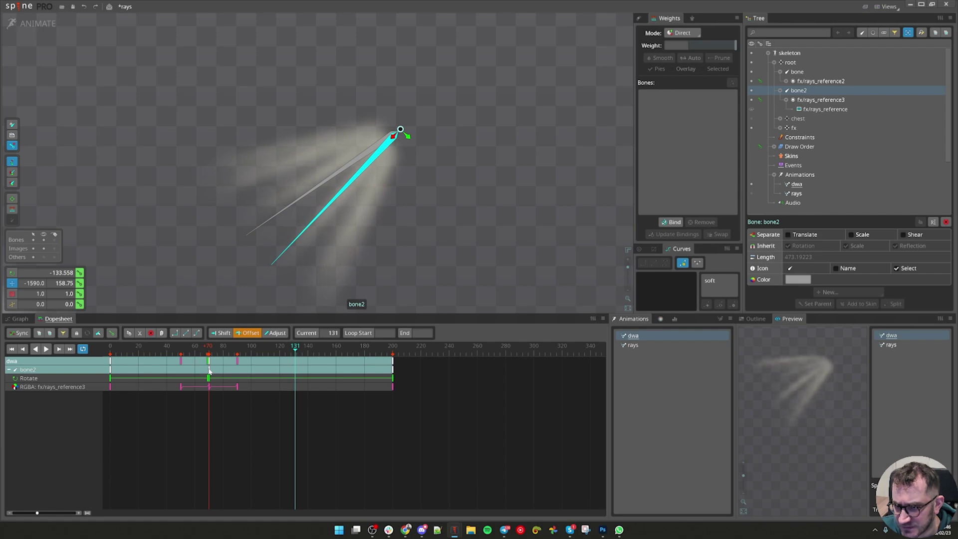
drag(209, 370, 209, 371)
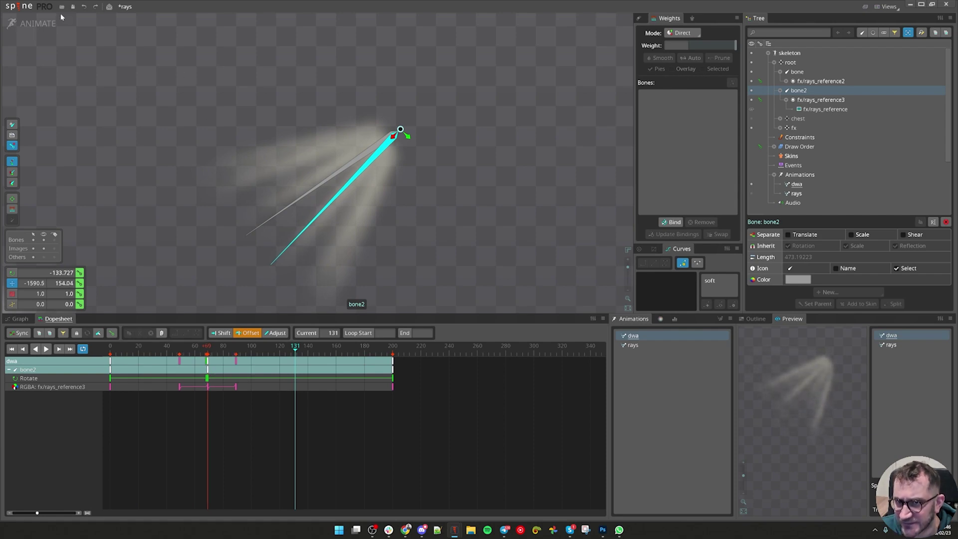
- Duplicate bone2 in Setup mode with its ray slot and animation keys, and return to Animate mode
click(38, 23)
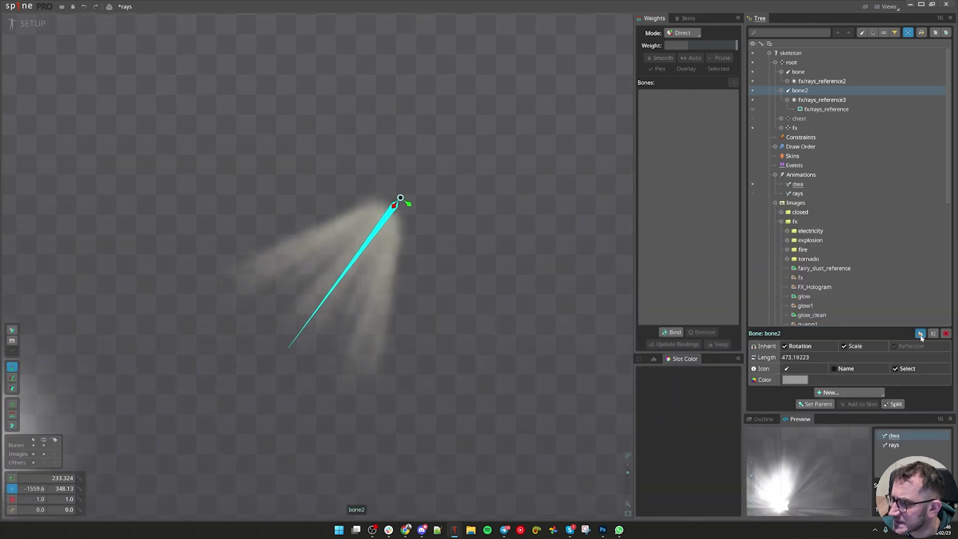
click(921, 334)
click(468, 152)
click(38, 23)
- Offset all of bone3's keys by about 70 frames and play the three overlapping rays
click(810, 145)
click(806, 120)
drag(209, 365, 309, 364)
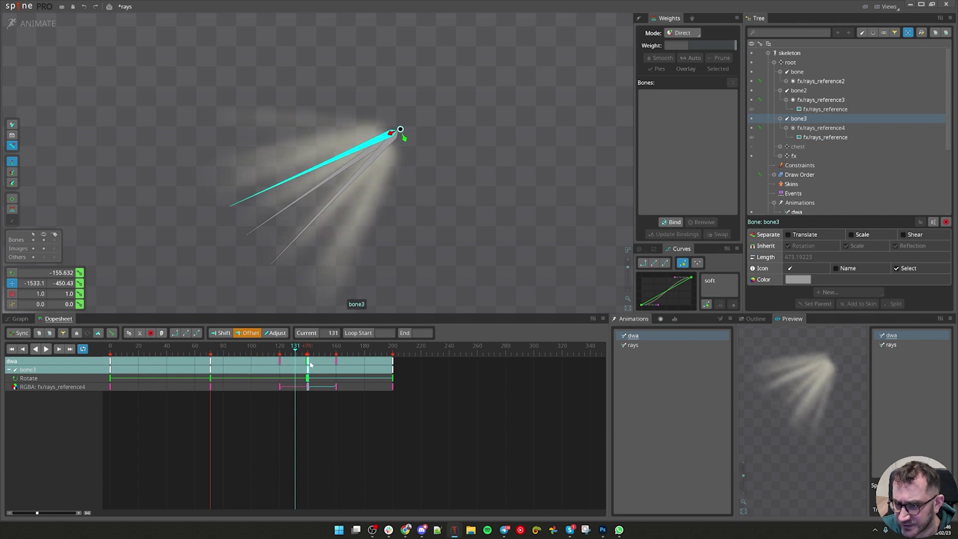
key(space)
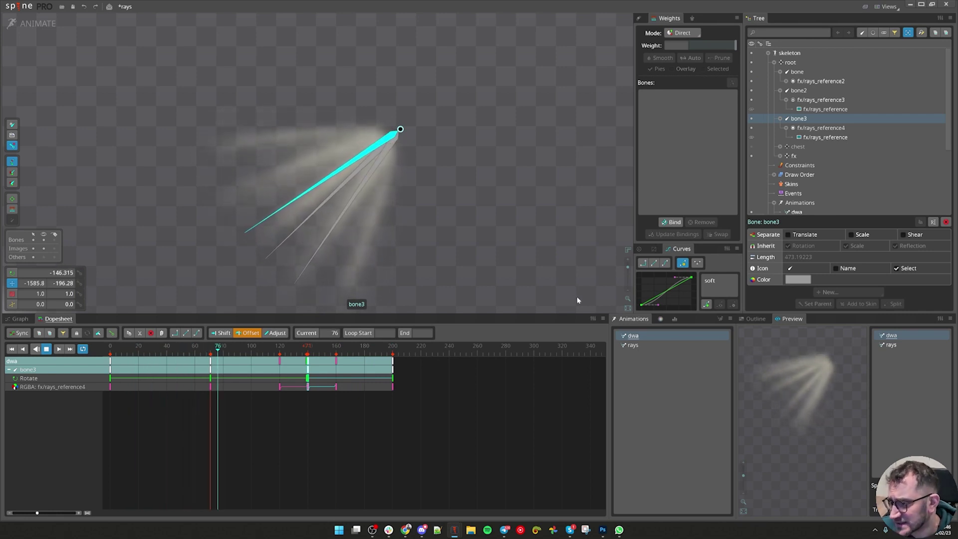
- Set the blending of the slots fx/rays_reference2, fx/rays_reference3 and fx/rays_reference4 to Additive in Setup mode
click(817, 128)
ctrl+click(816, 99)
ctrl+click(816, 81)
click(52, 24)
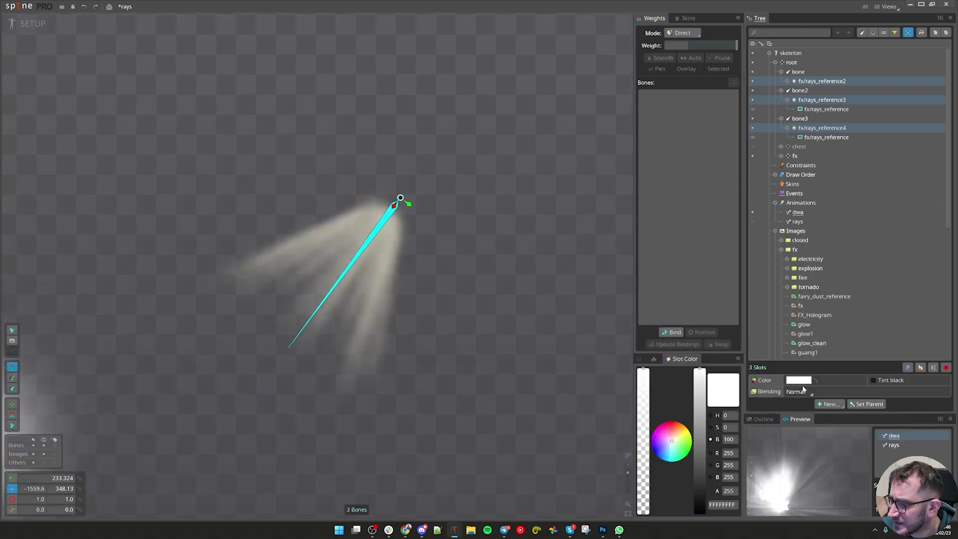
click(799, 412)
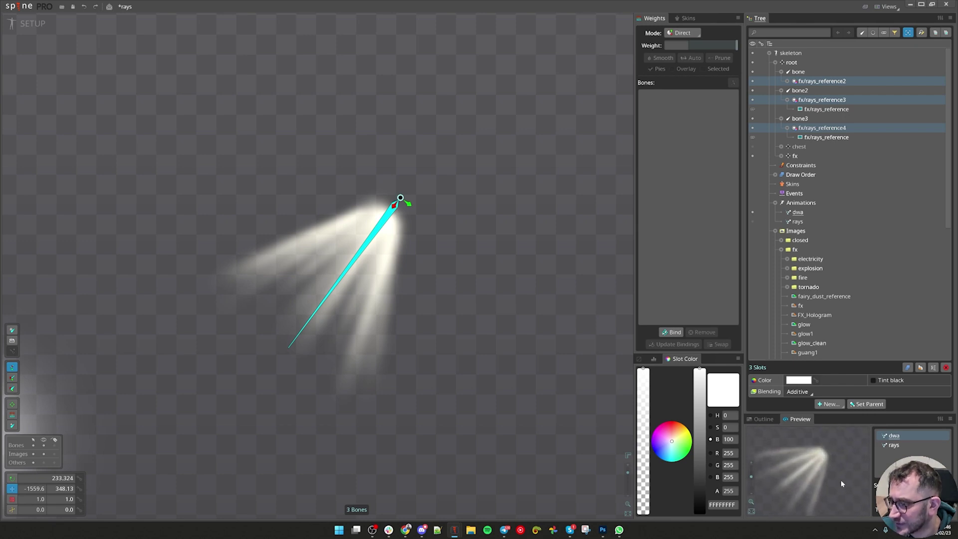
- Resize the mirrored ray image under bone2 to scale about -0.81, 0.81 and move its source point onto the bone's origin
click(385, 319)
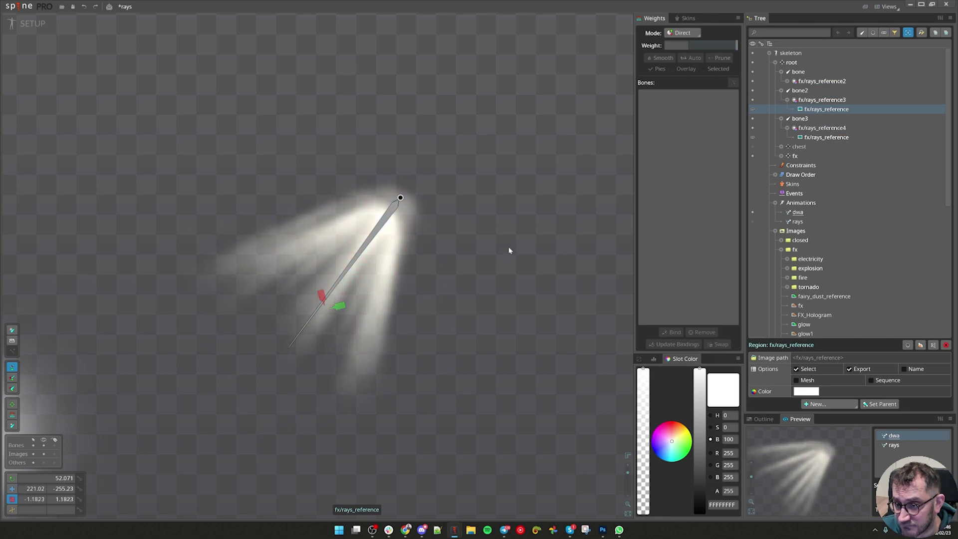
key(v)
drag(501, 258, 515, 240)
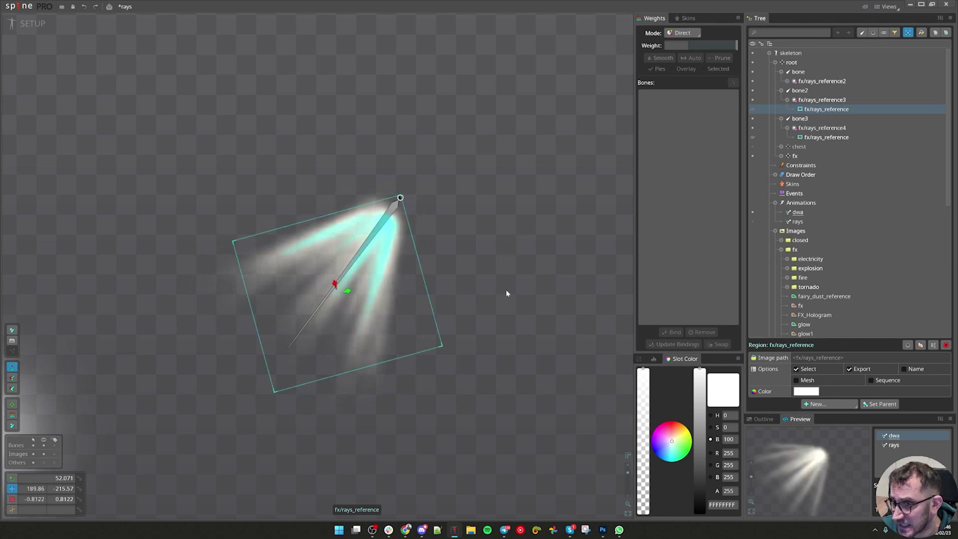
- Adjust the rotation and position of the ray image in slot fx/rays_reference2 relative to the other rays, undoing the last changes
click(819, 81)
key(c)
drag(520, 276, 518, 275)
key(v)
drag(518, 275, 518, 265)
key(c)
drag(517, 265, 539, 256)
key(v)
key(c)
key(v)
key(ctrl+z)
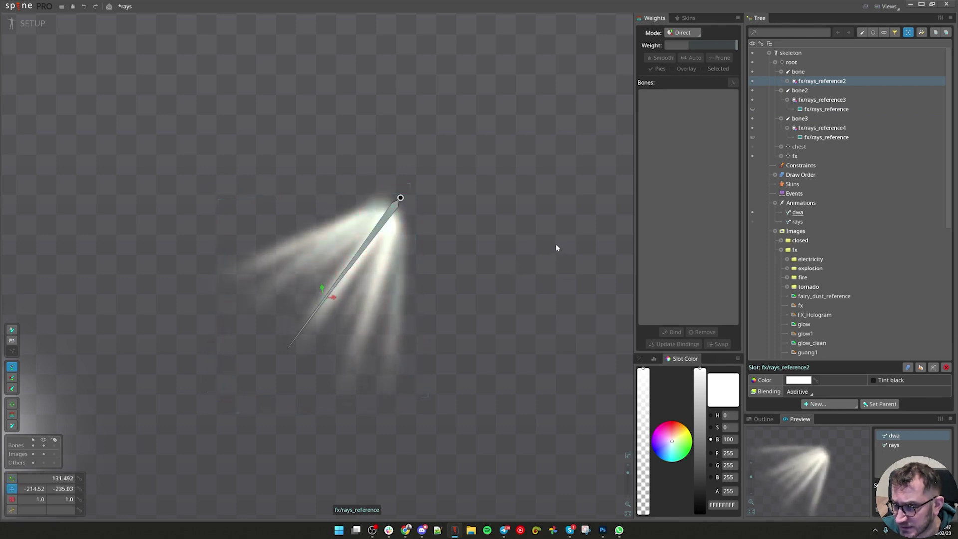
key(ctrl+z)
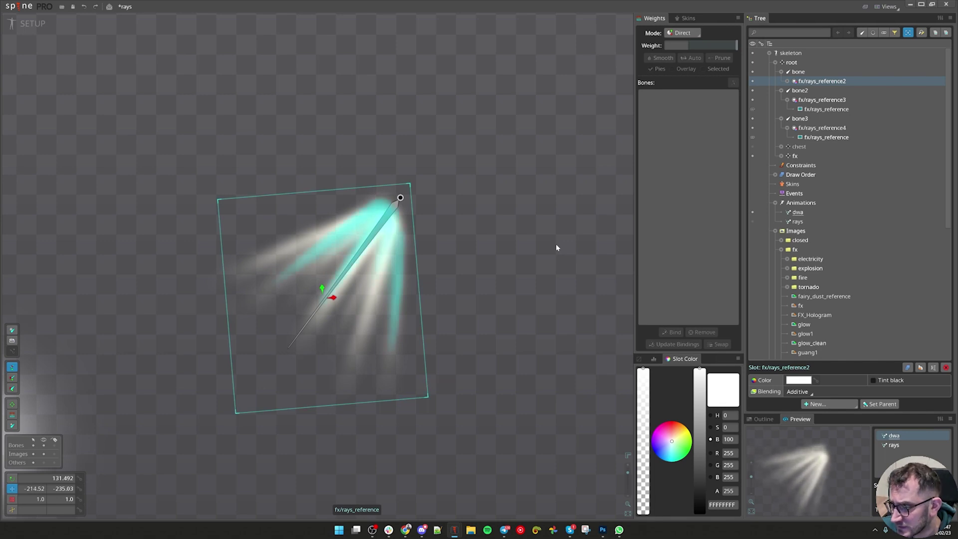
- Rotate the fx/rays_reference2 ray image to about 126.6° and move it to about -216.8, -259.9
key(c)
drag(557, 245, 539, 265)
key(v)
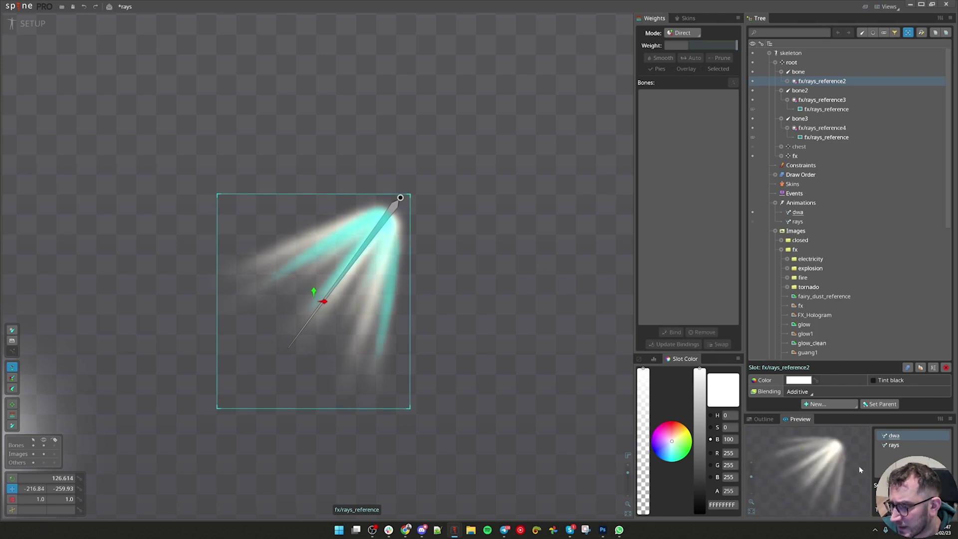
- Switch to Animate mode to review the rays, and collapse bone, bone2 and bone3 in the hierarchy
key(Tab)
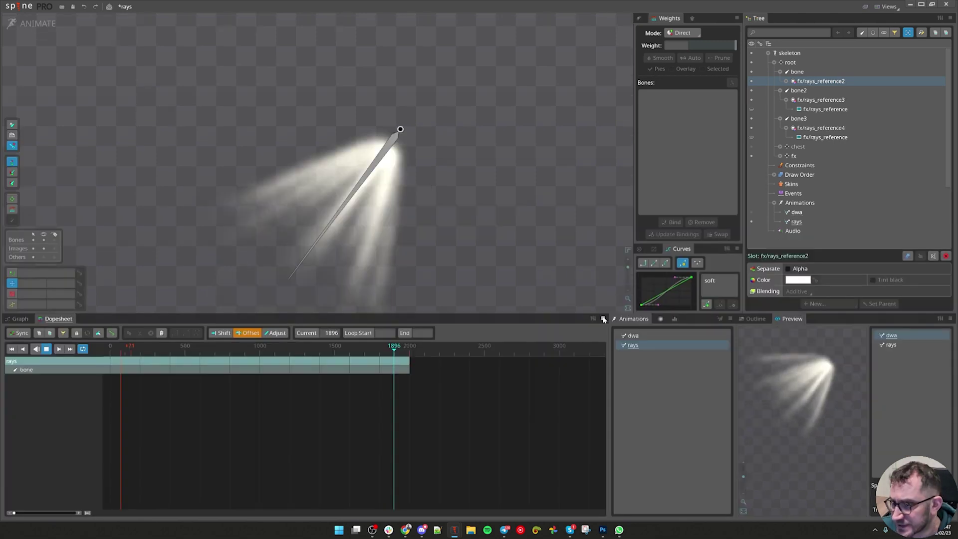
click(398, 137)
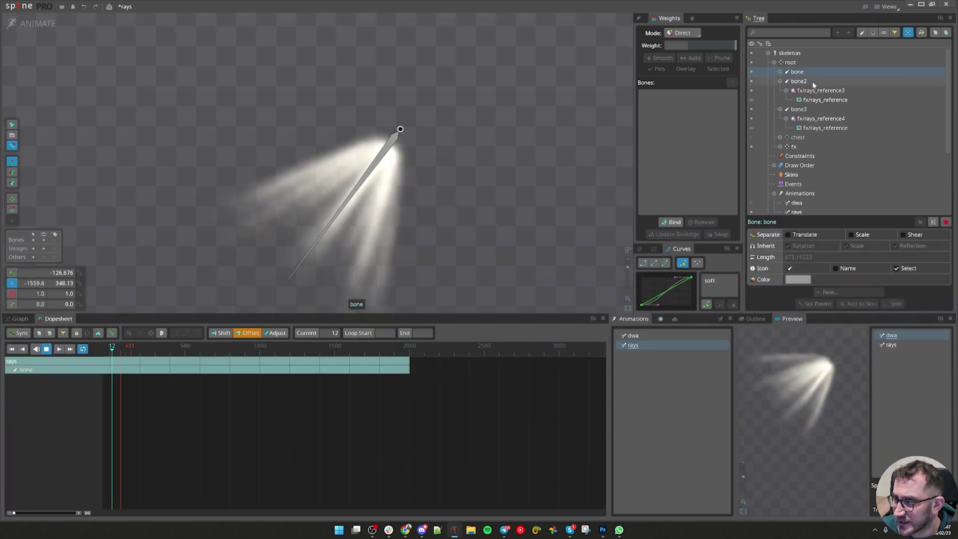
right_click(806, 84)
right_click(808, 93)
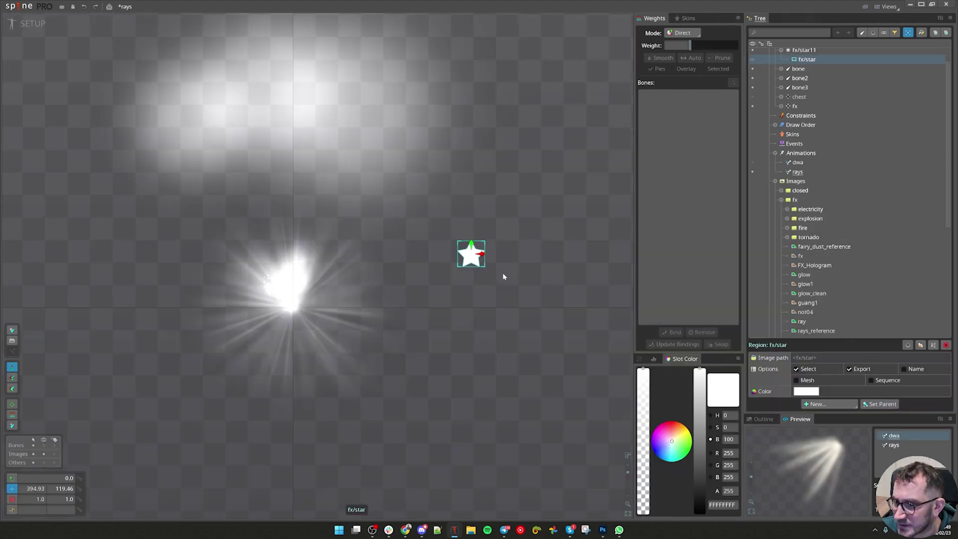
- Create a bone under root at the star's centre in Setup mode, with the star slot fx/star11 as its child
scroll(503, 276, up, 1)
scroll(837, 73, up, 1)
click(792, 62)
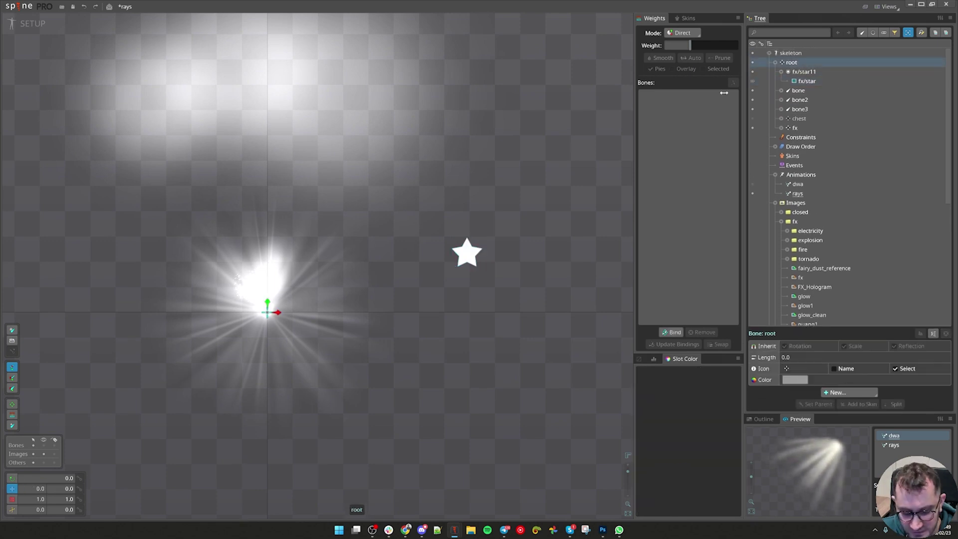
scroll(599, 186, up, 2)
click(433, 274)
scroll(435, 277, up, 3)
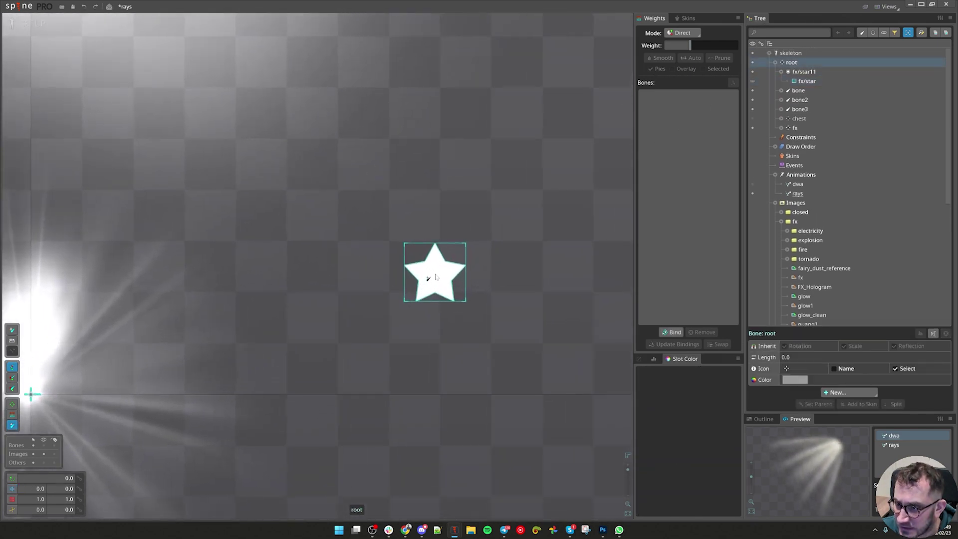
click(435, 279)
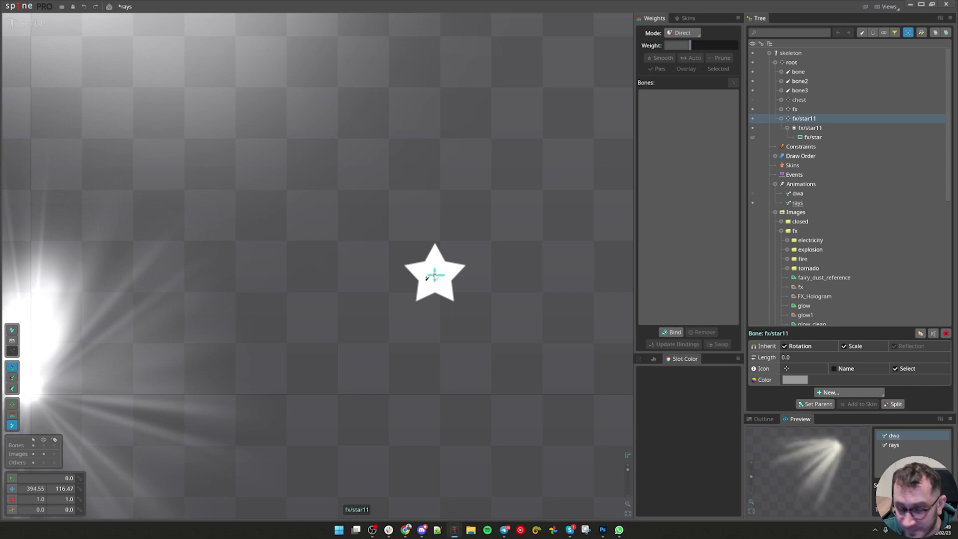
- Insert a second bone between the fx/star11 bone and its star slot
click(810, 128)
click(821, 404)
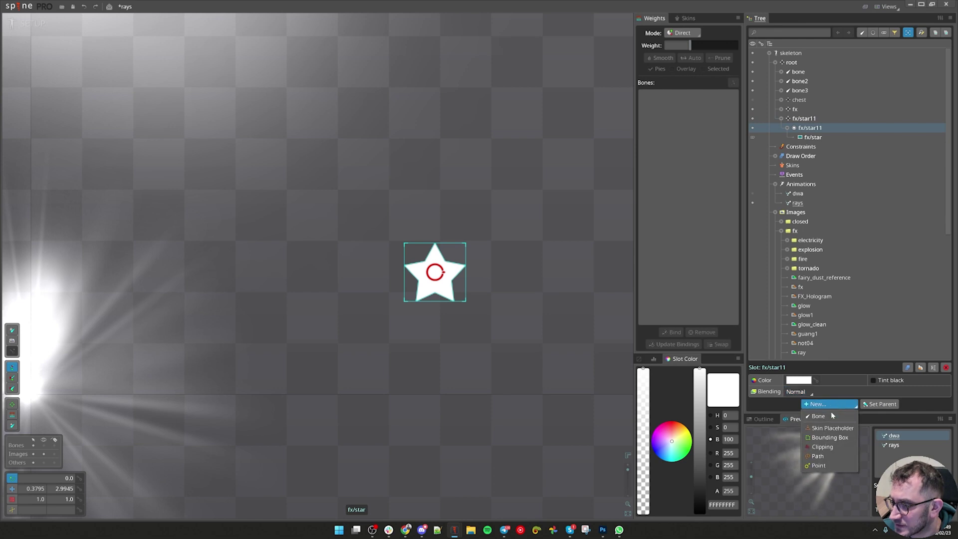
click(827, 417)
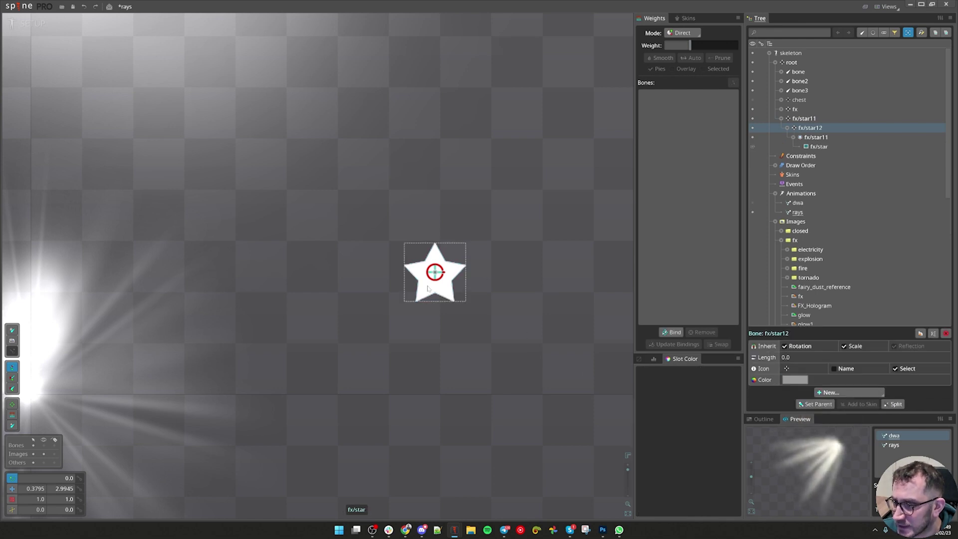
scroll(547, 252, up, 3)
click(817, 136)
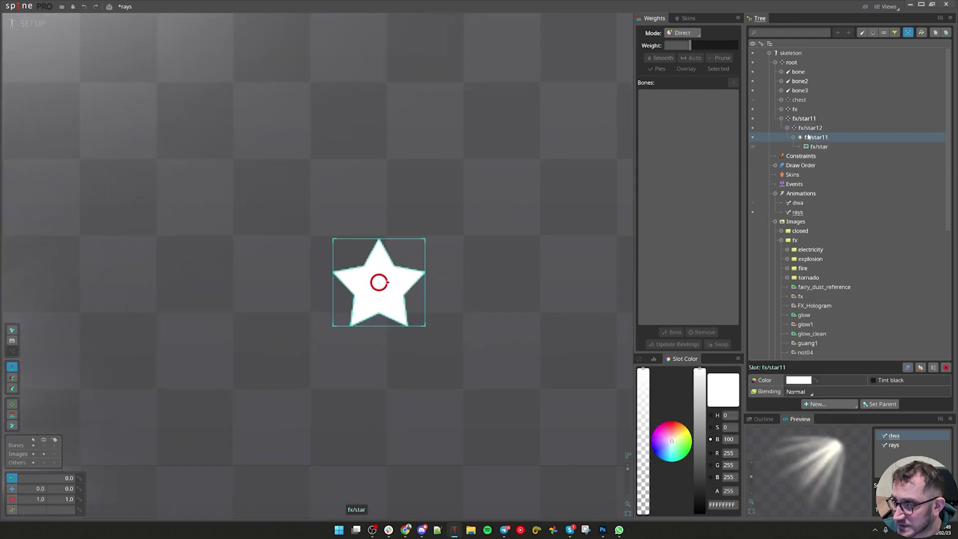
- Rename the inner star bone as rot_star
click(810, 128)
double_click(813, 127)
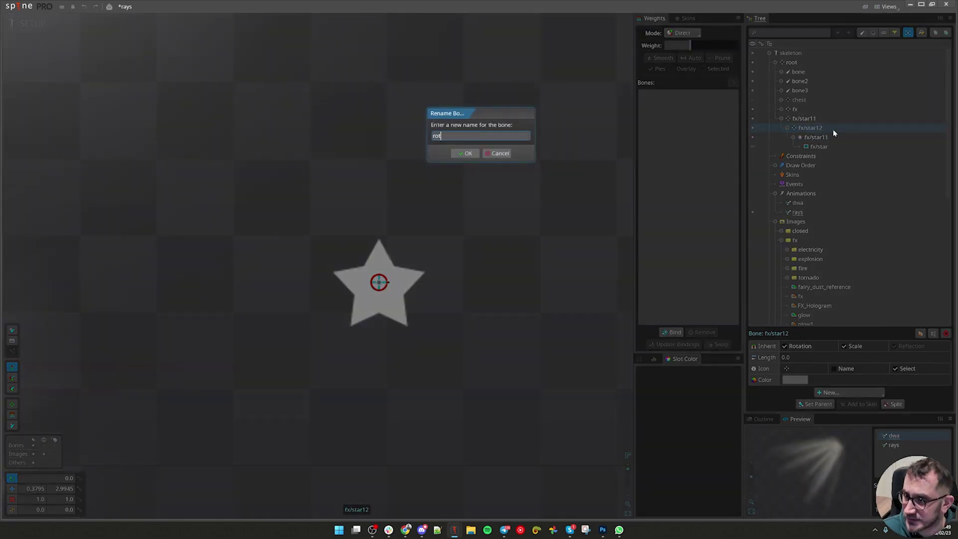
text(rot)
key(Return)
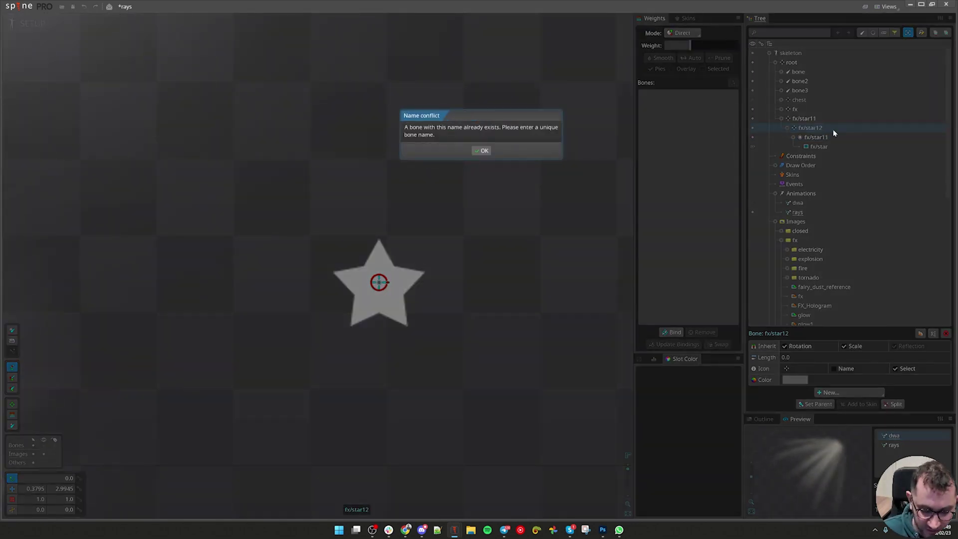
key(Return)
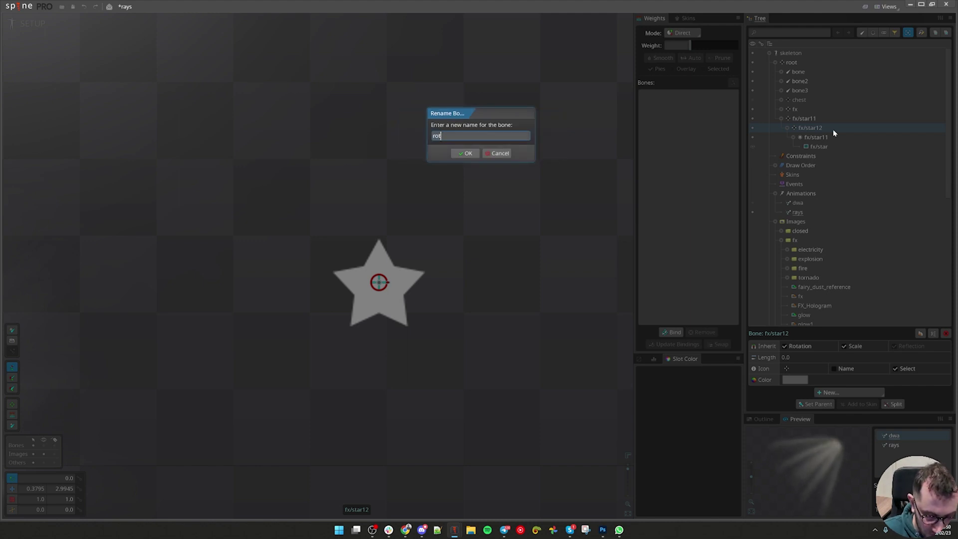
text(_star)
key(Return)
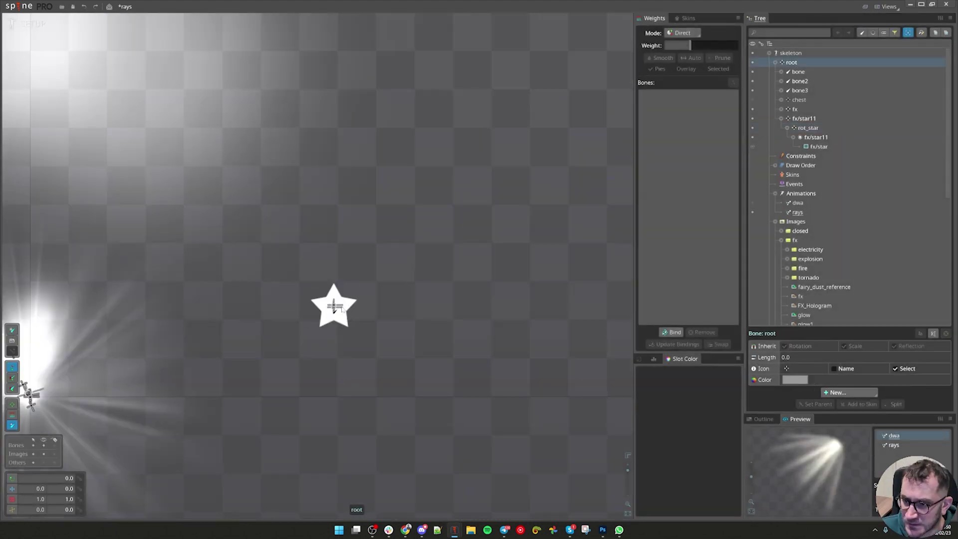
- Draw an upward bone about 230 long from the star's centre under root and parent the fx/star11 bone to it
drag(386, 297, 349, 204)
scroll(396, 320, down, 2)
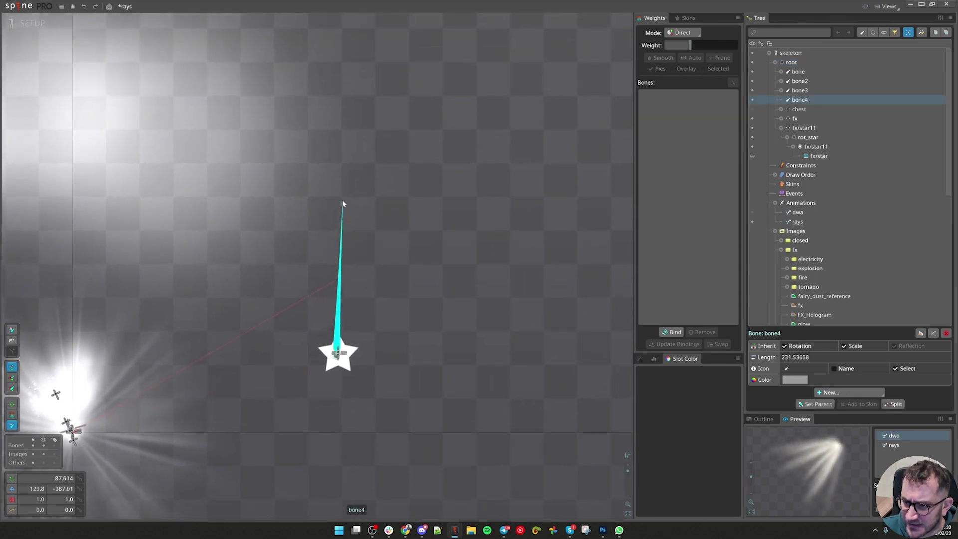
drag(799, 130, 804, 101)
- Rename the star's new long parent bone as starcont
double_click(803, 101)
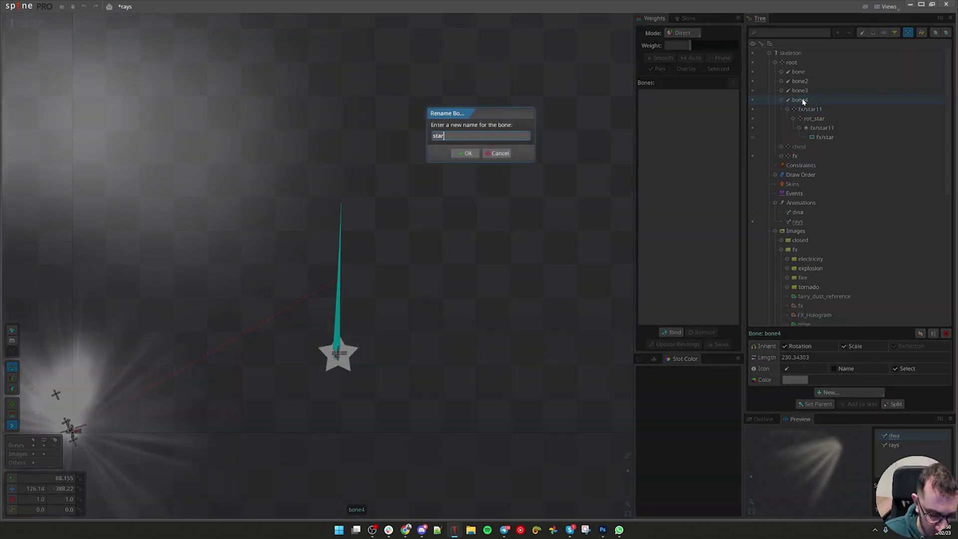
key(Return)
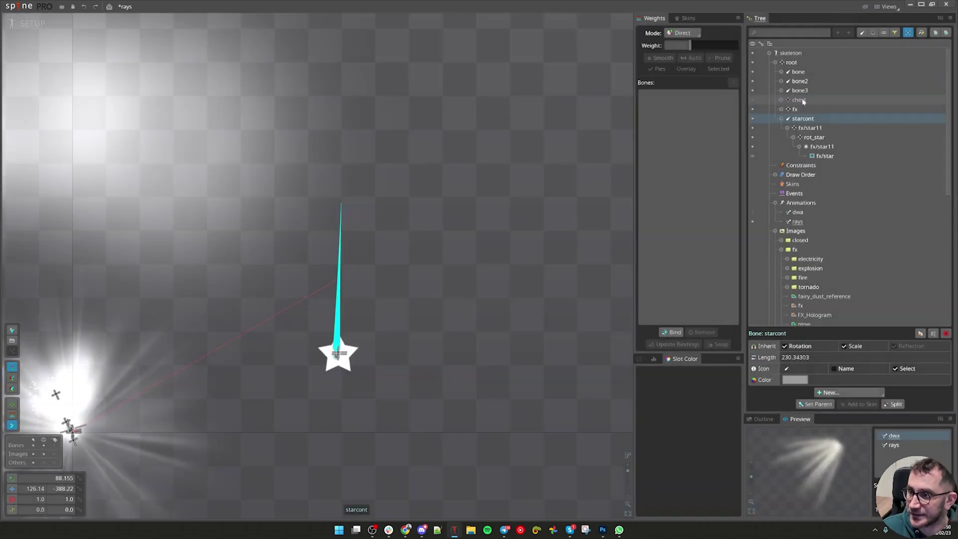
drag(470, 257, 545, 214)
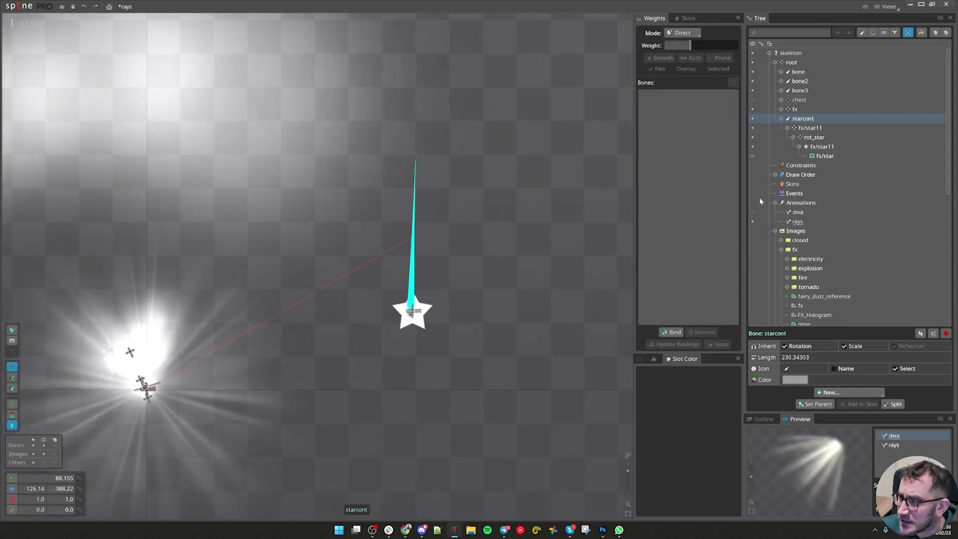
- Move the fx/star11 bone along starcont to its tip, at about 5.1, 236.1, and select starcont
click(820, 128)
key(v)
drag(576, 352, 579, 196)
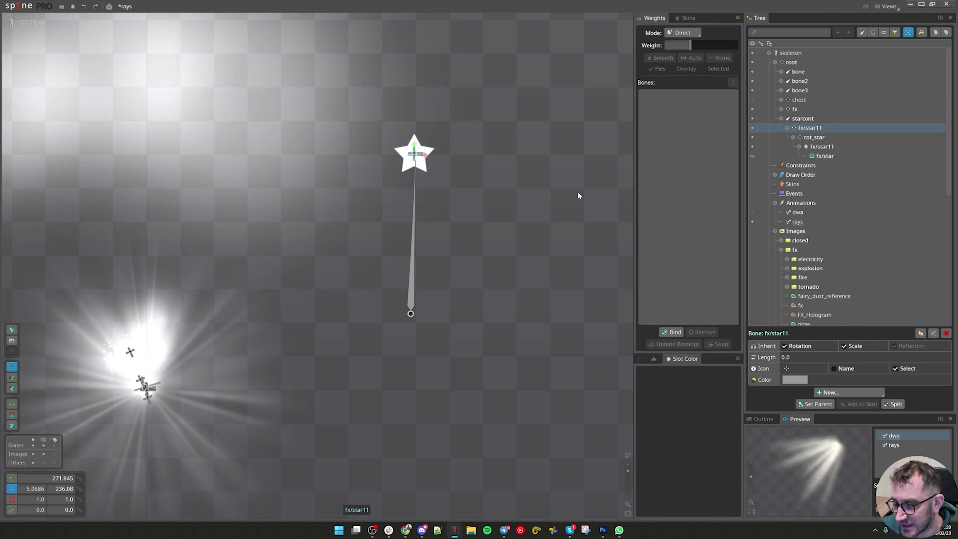
click(411, 266)
scroll(499, 259, down, 3)
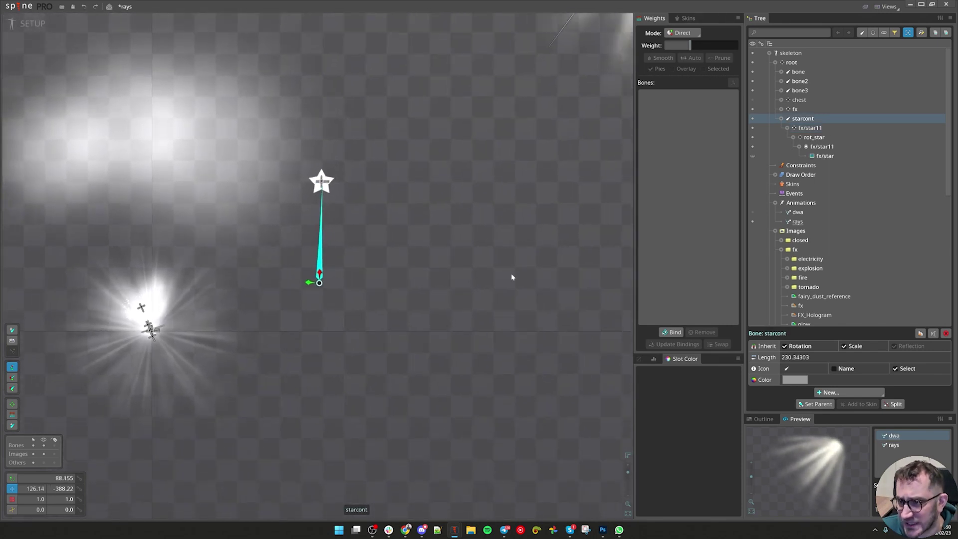
drag(485, 215, 477, 291)
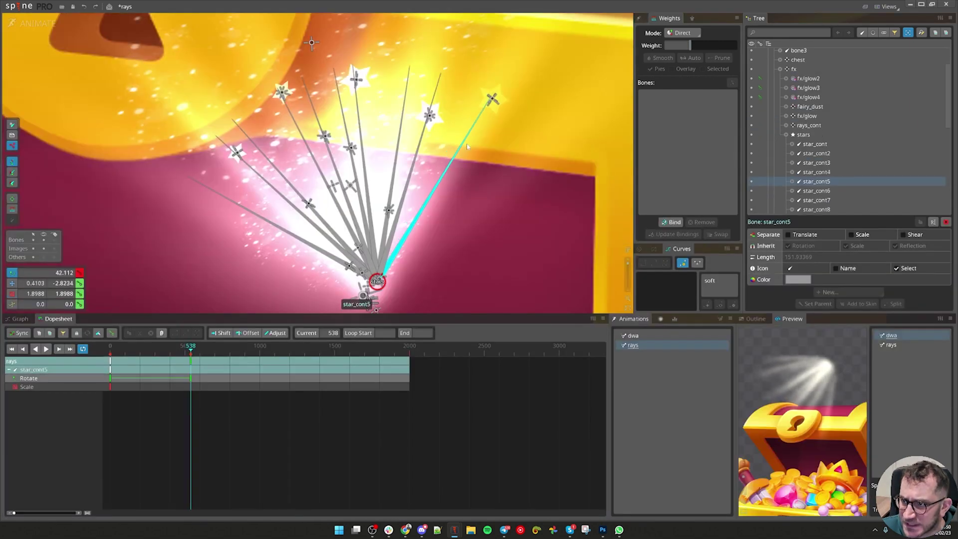
click(422, 141)
drag(422, 142, 423, 144)
key(ctrl+z)
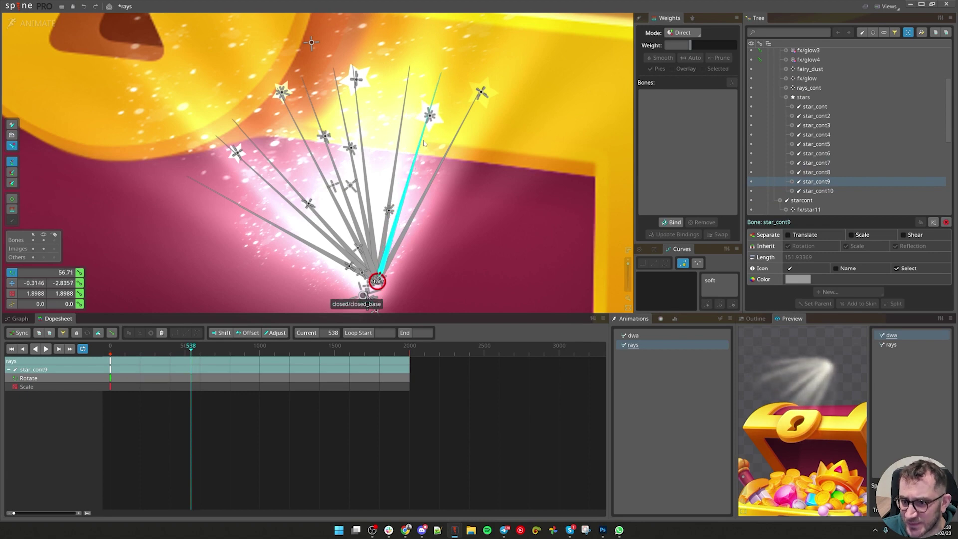
scroll(497, 249, down, 5)
scroll(494, 243, down, 1)
drag(494, 243, 479, 278)
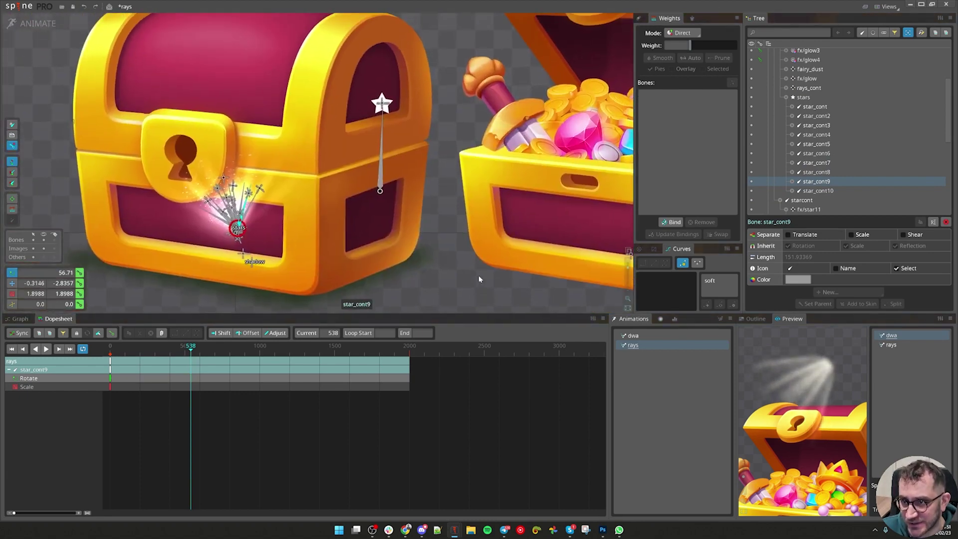
key(ctrl+z)
key(ctrl+z)
- Create an animation named star for the starcont rig and key fx/star11's position at the bone's base on frame 0
drag(413, 156, 404, 214)
scroll(400, 214, up, 3)
click(366, 219)
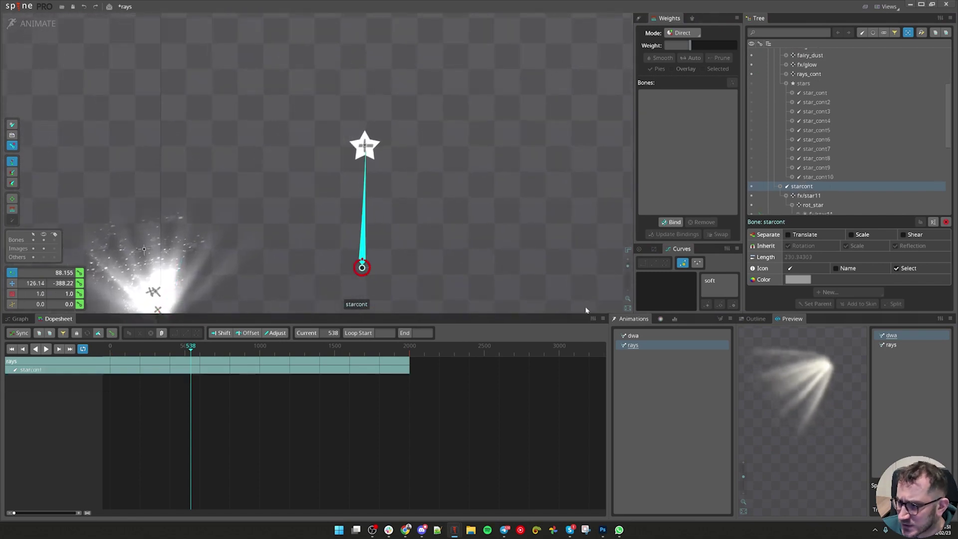
click(669, 344)
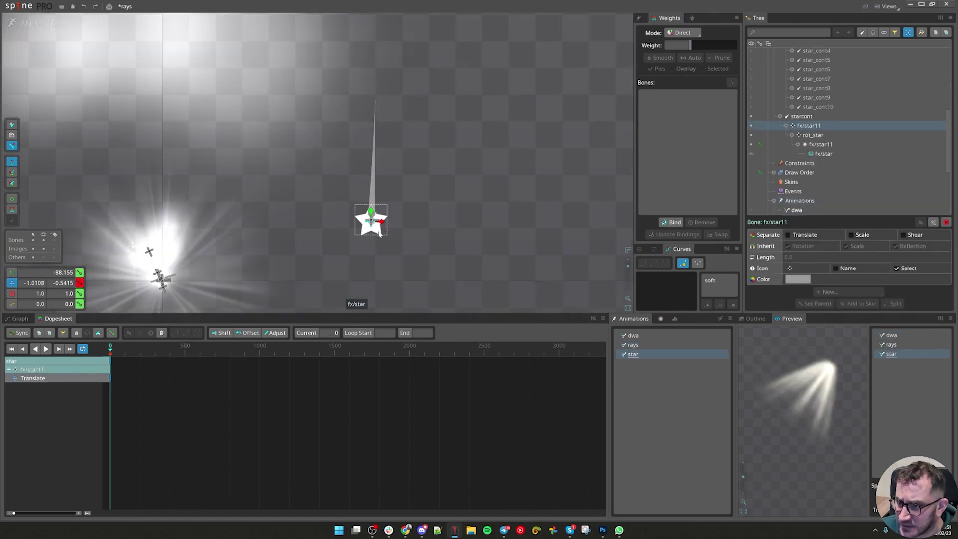
- Key the fx/star11 slot's colour with alpha 0 at frame 0 of the star animation
click(848, 145)
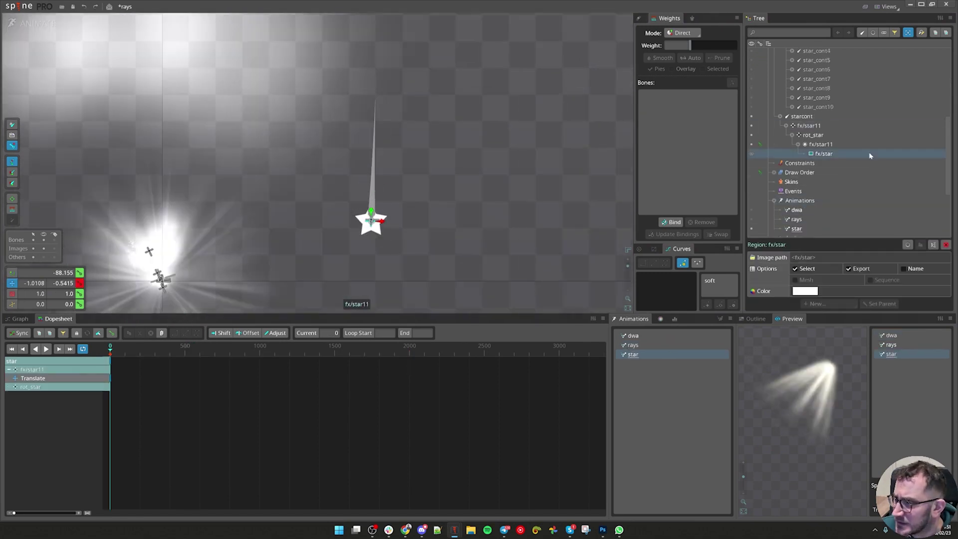
click(662, 319)
drag(618, 355, 619, 505)
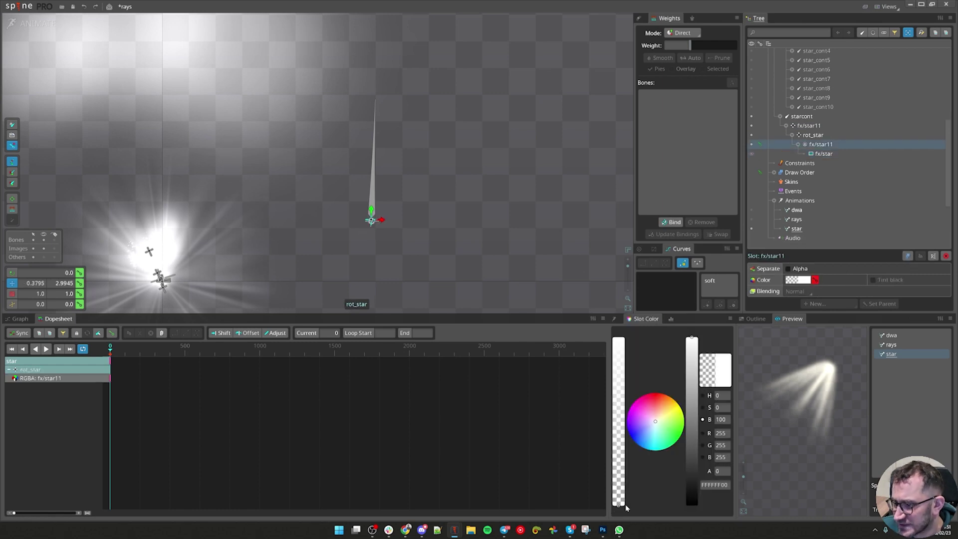
- Apply the soft curve preset to fx/star11's first translate key and play the star's movement
click(718, 288)
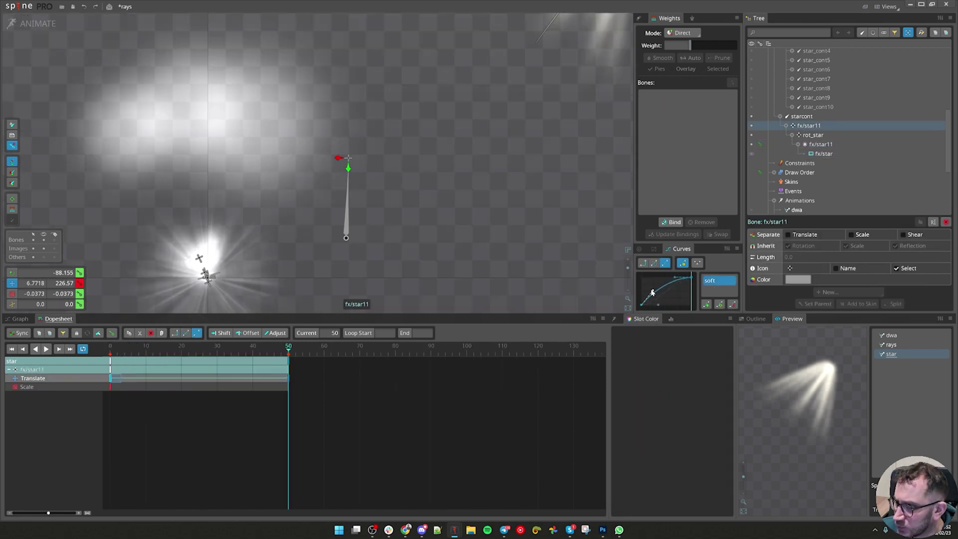
drag(532, 278, 449, 271)
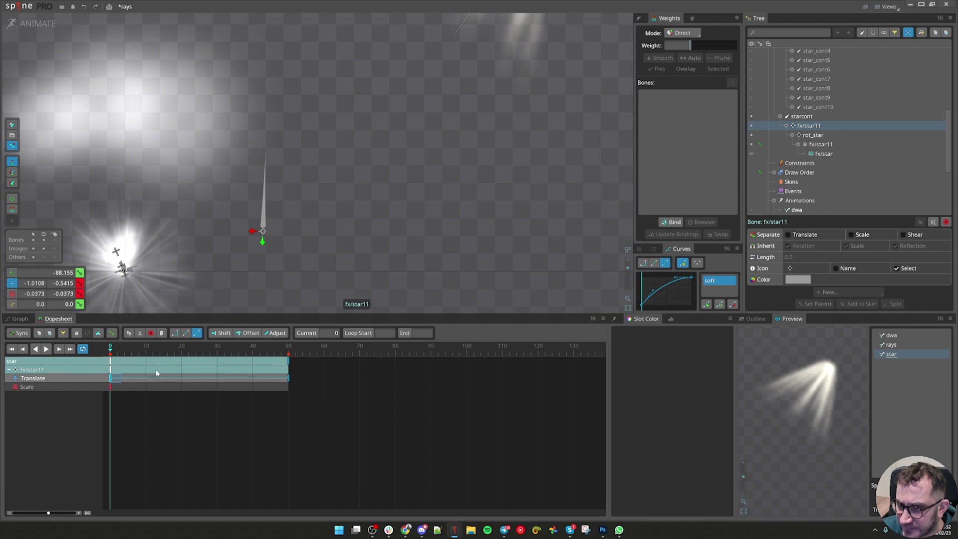
key(space)
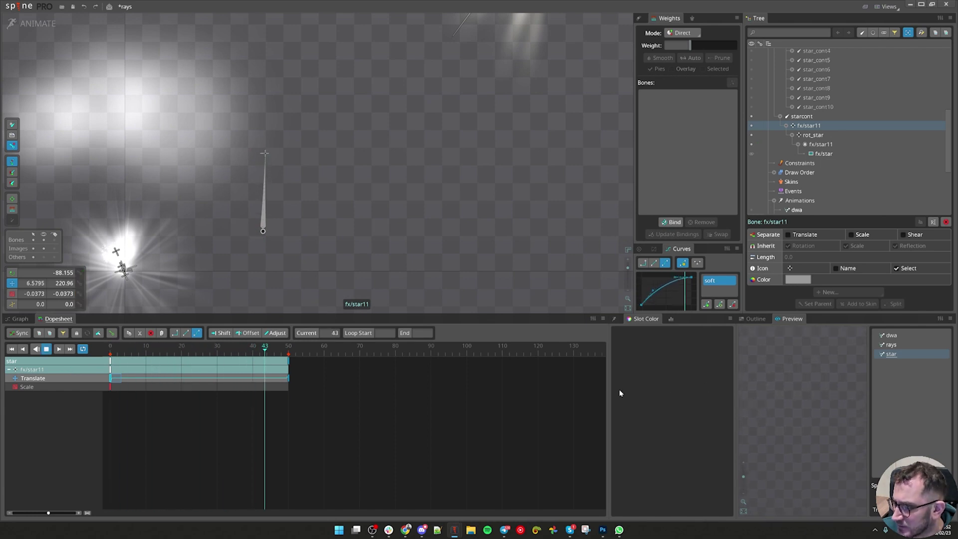
- Key fx/star11's scale at 1 on frame 5
text(1)
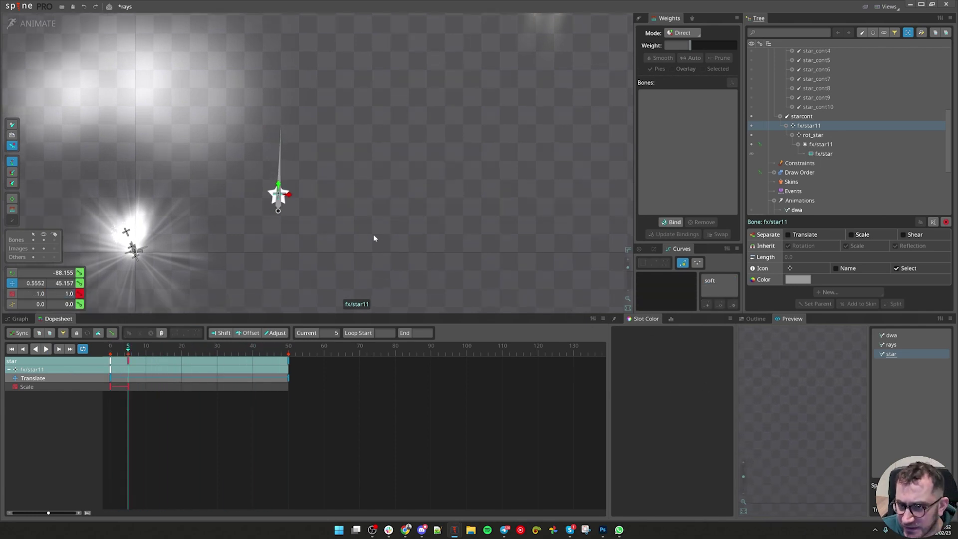
- Key the fx/star11 slot's colour with alpha 255 on frame 40 and alpha 0 on frame 50
drag(316, 244, 356, 244)
scroll(356, 244, down, 1)
key(space)
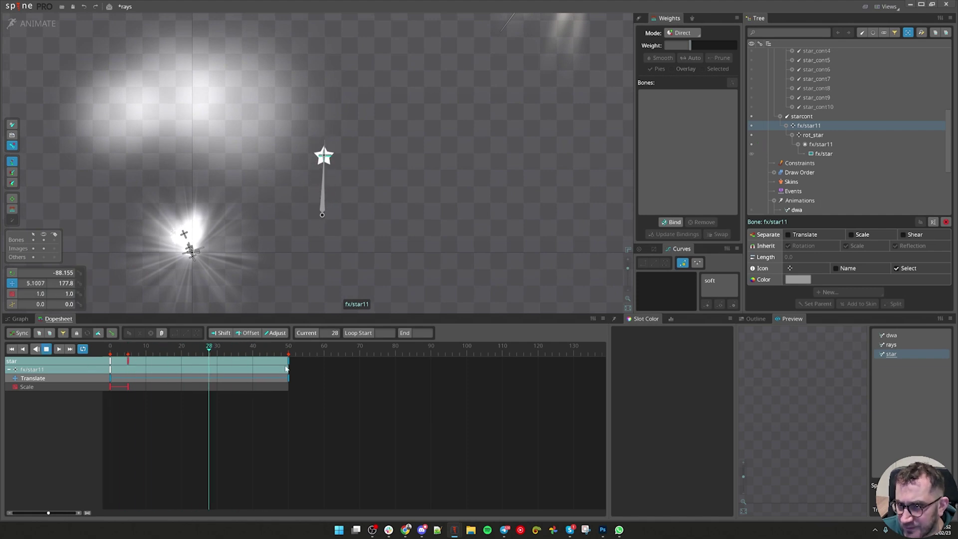
click(253, 354)
click(822, 145)
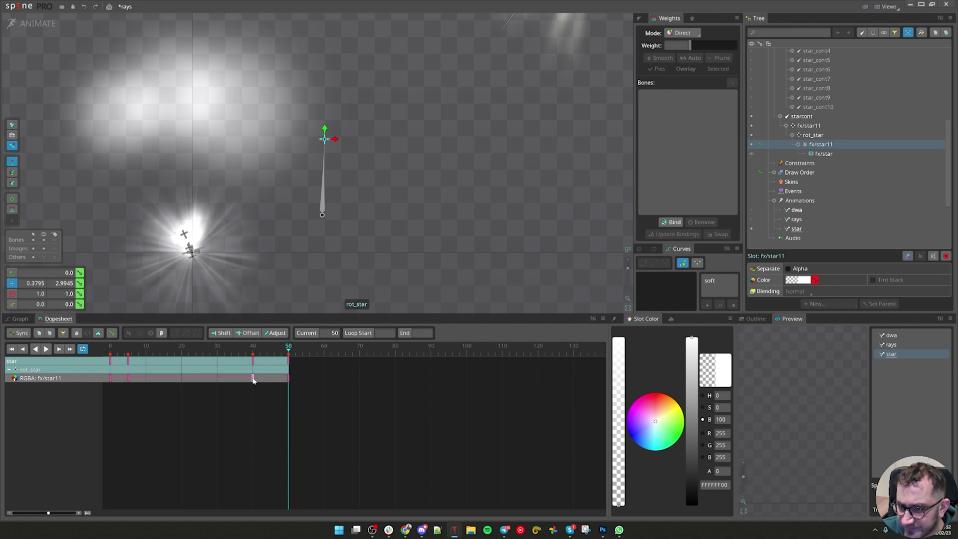
click(253, 378)
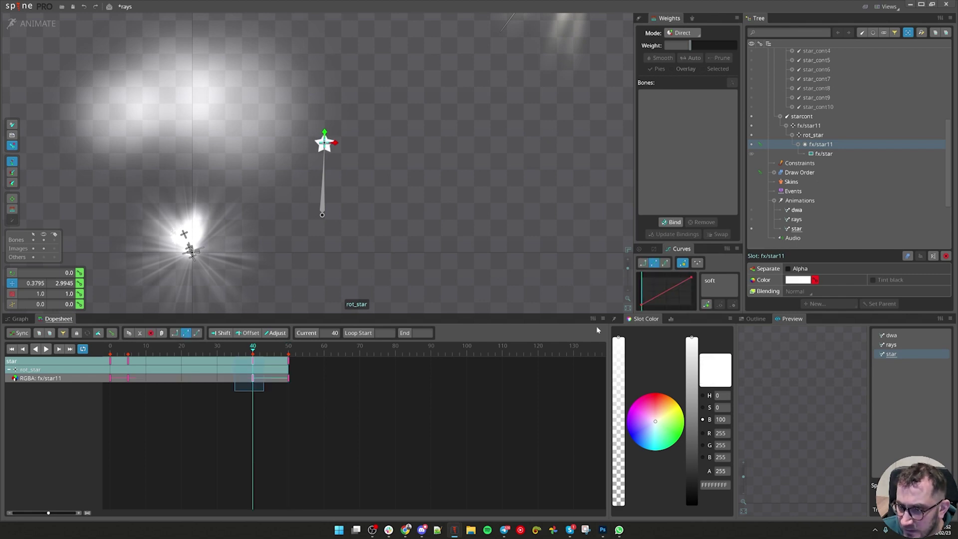
- Apply the soft curve preset to all of the fx/star11 slot's colour keys and play the animation
drag(381, 486, 94, 363)
key(l)
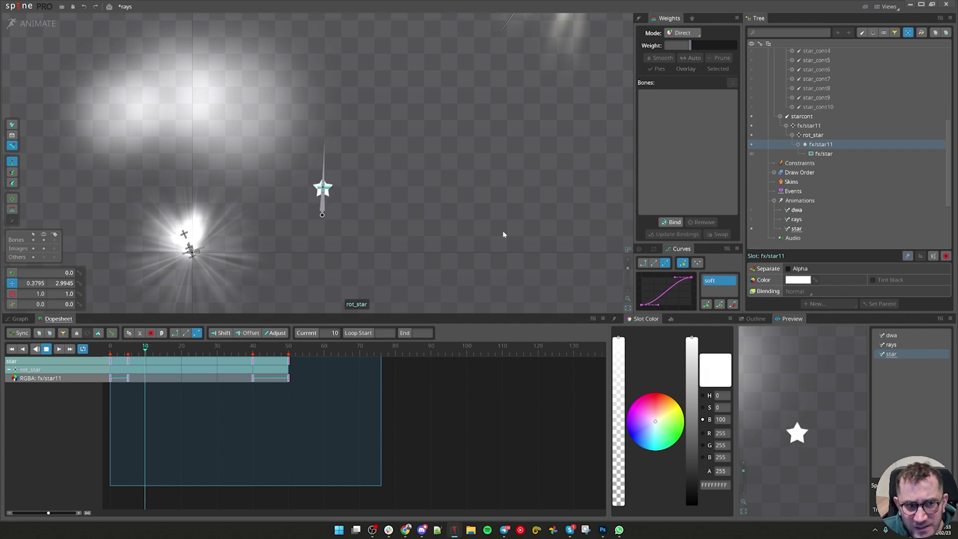
scroll(349, 218, up, 3)
drag(349, 218, 394, 233)
key(d)
- Key rot_star's rotation at 0 on frame 0 and at 200 on frame 50, and play the spin
drag(136, 351, 92, 359)
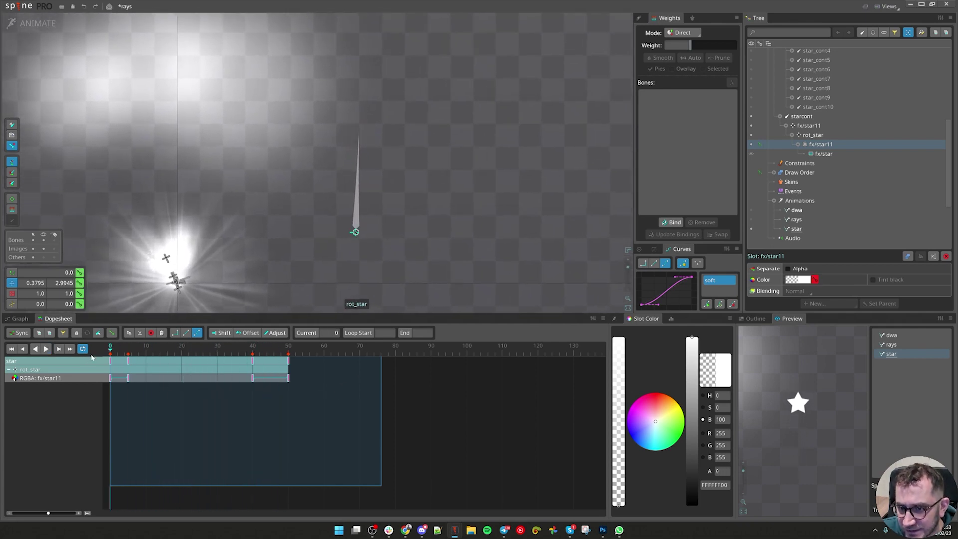
click(751, 135)
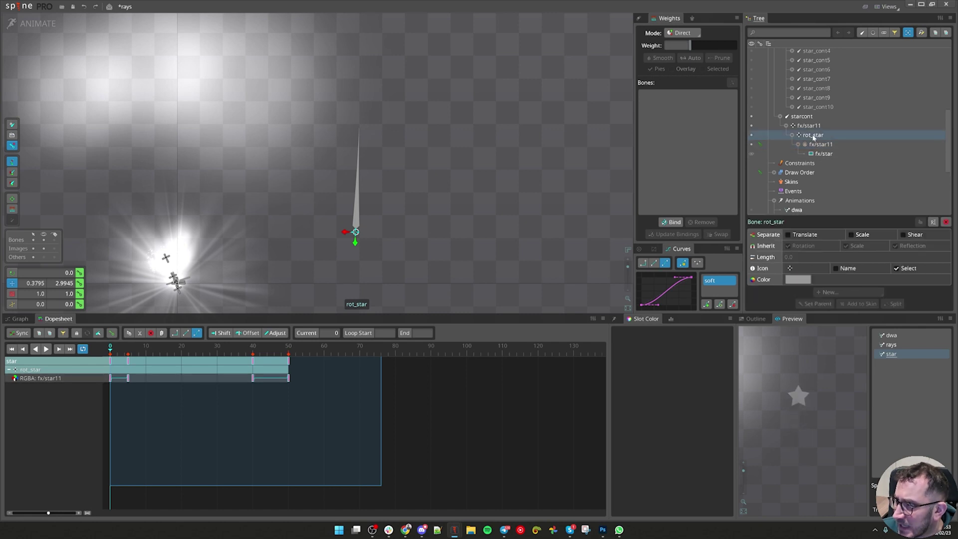
click(80, 272)
click(289, 366)
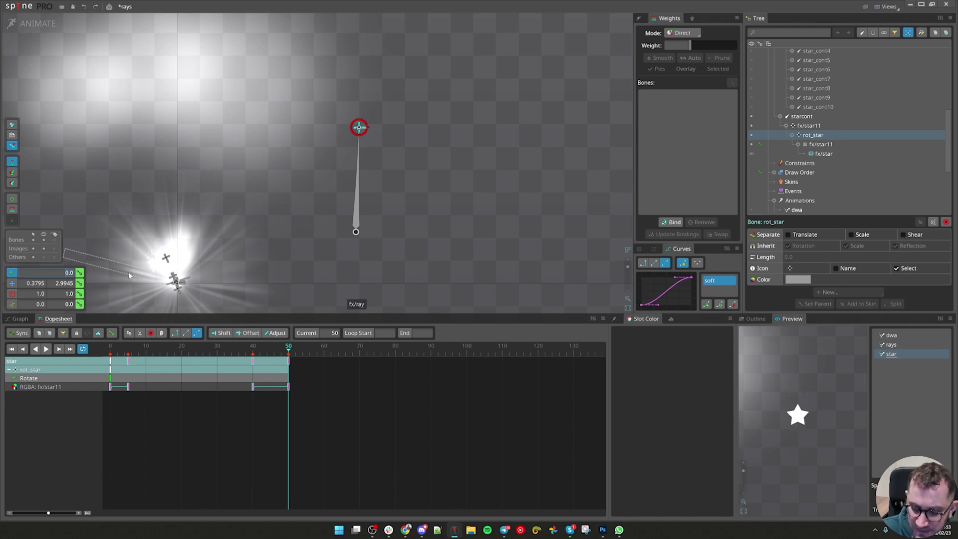
text(200)
key(Return)
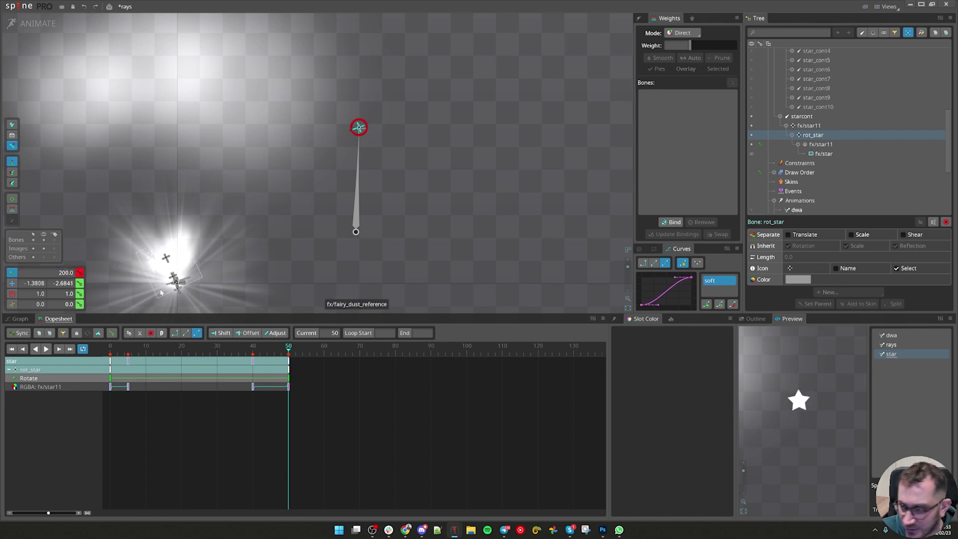
key(space)
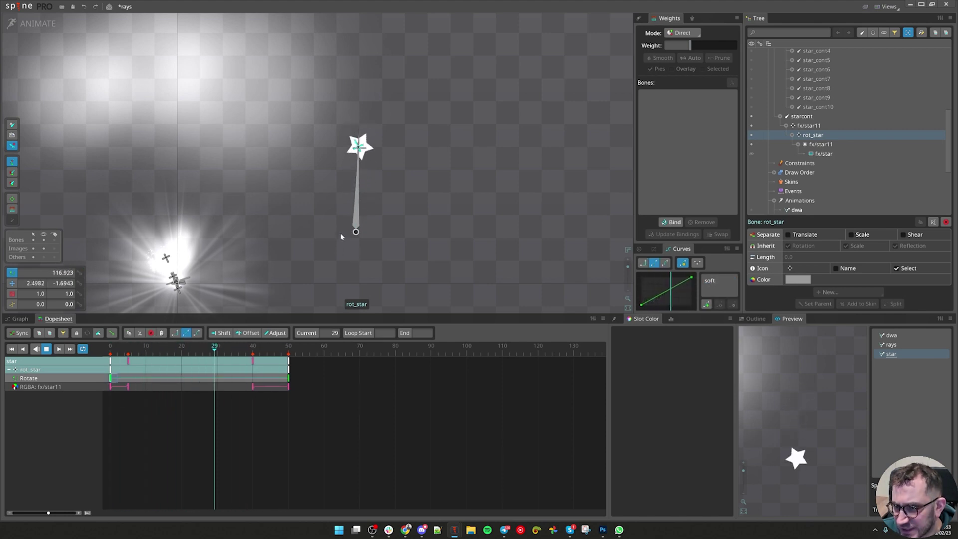
- Apply the soft curve to rot_star's first rotate key and reshape it to start fast and ease out
click(721, 283)
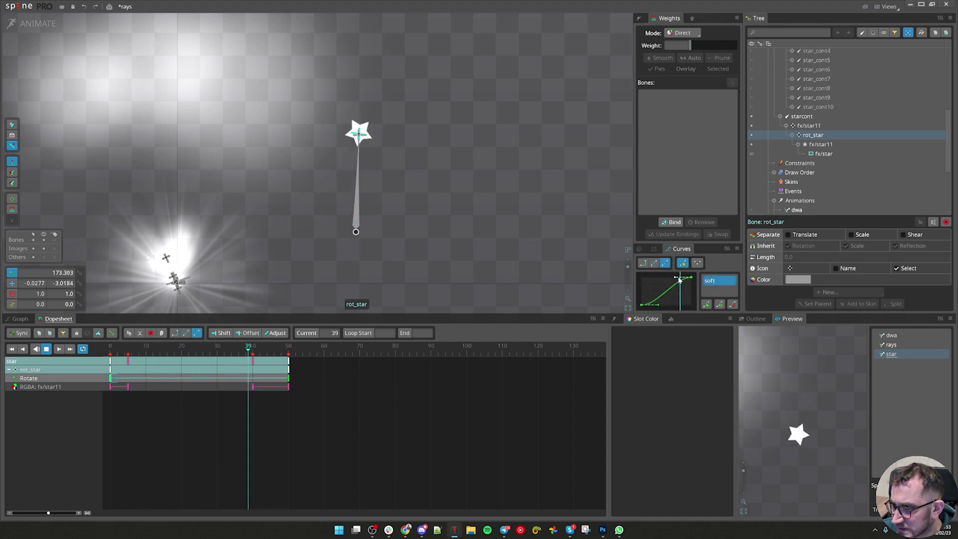
click(719, 283)
drag(678, 280, 654, 292)
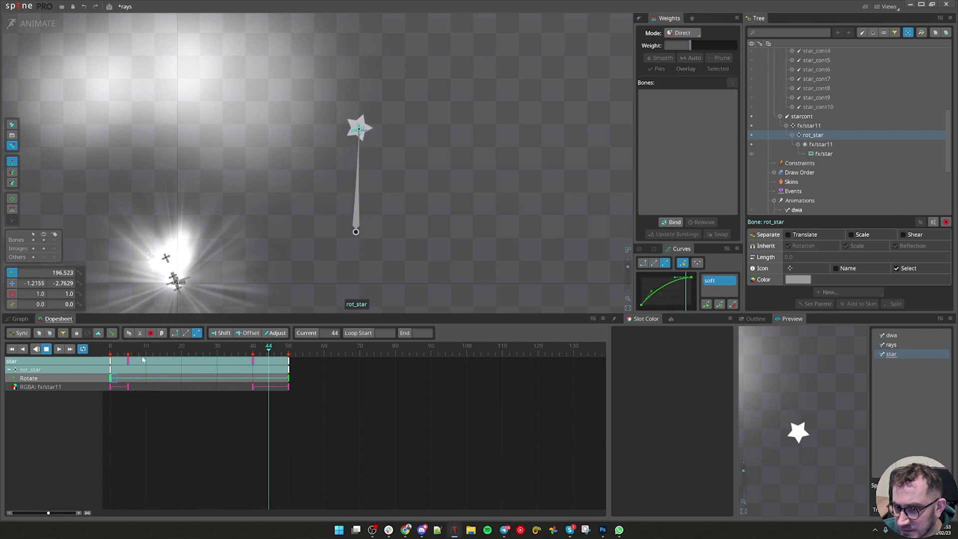
key(d)
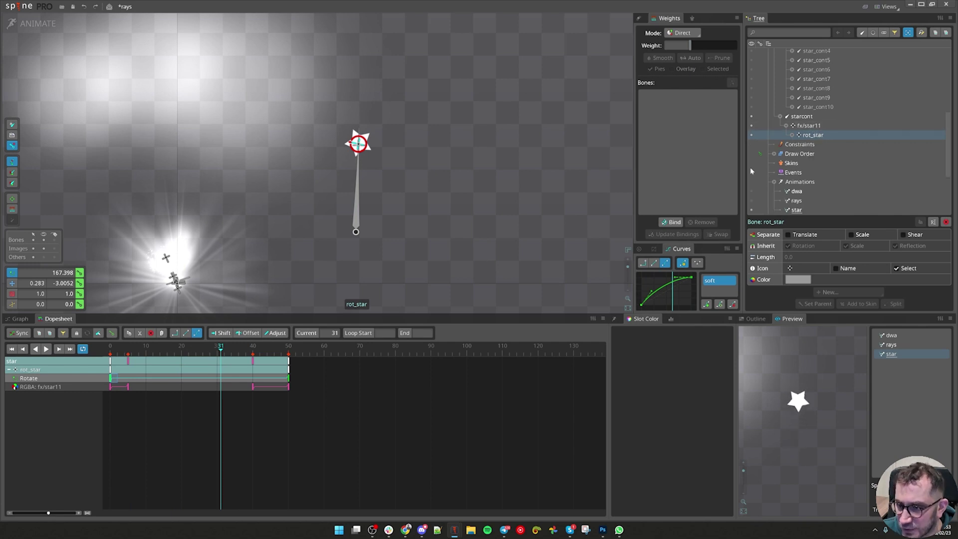
- Key fx/star11's scale with X at 1.0 and a reduced Y on frame 26, and at 0.6996 by 0.9543 on frame 50
click(822, 126)
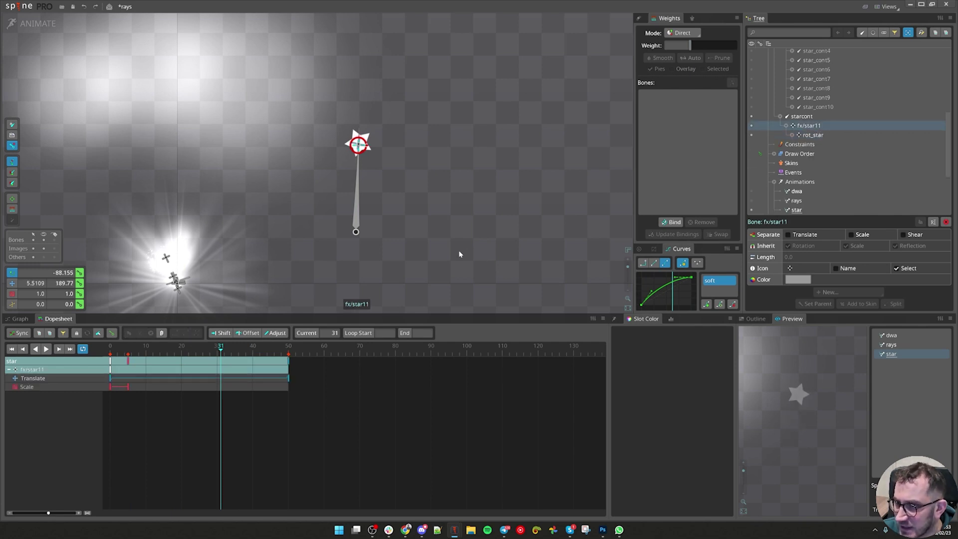
scroll(460, 254, up, 2)
drag(142, 354, 203, 377)
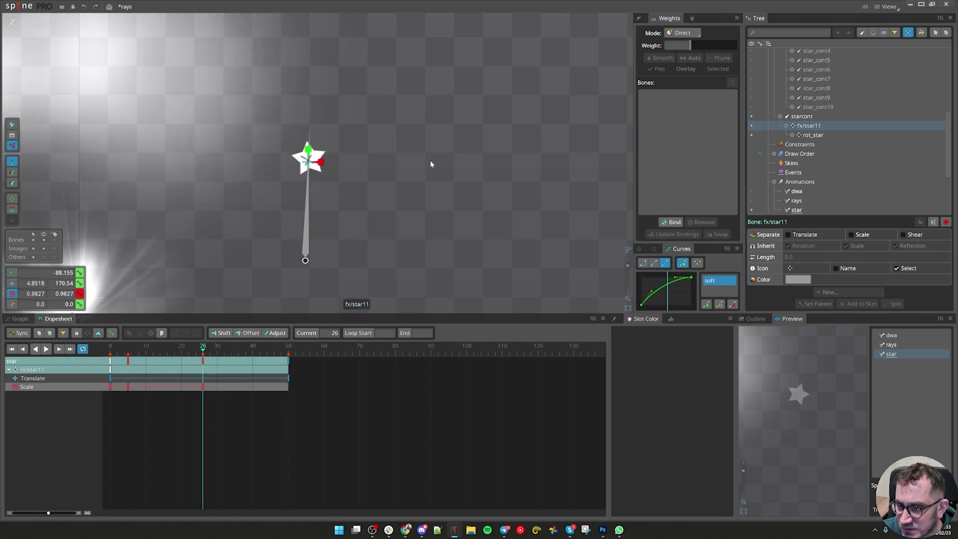
click(308, 149)
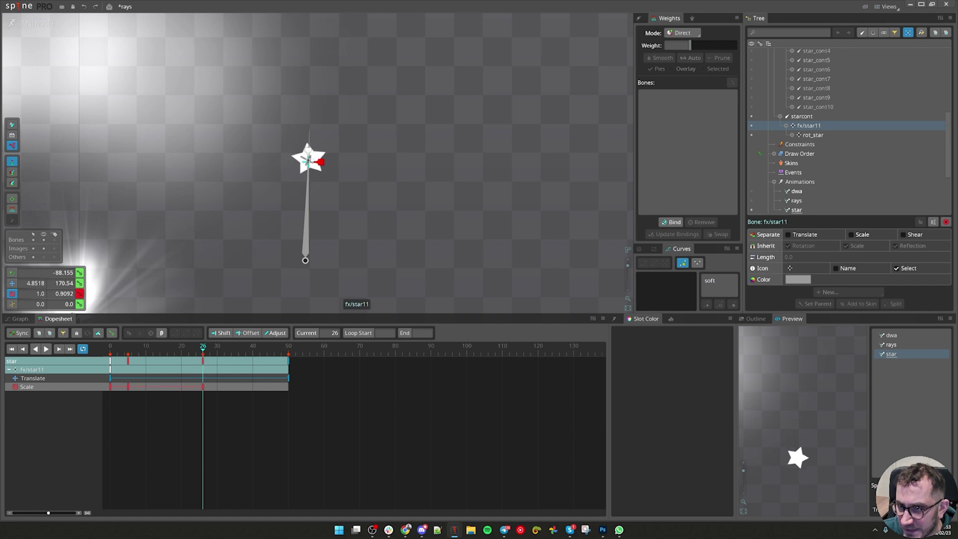
drag(308, 150, 308, 156)
click(289, 365)
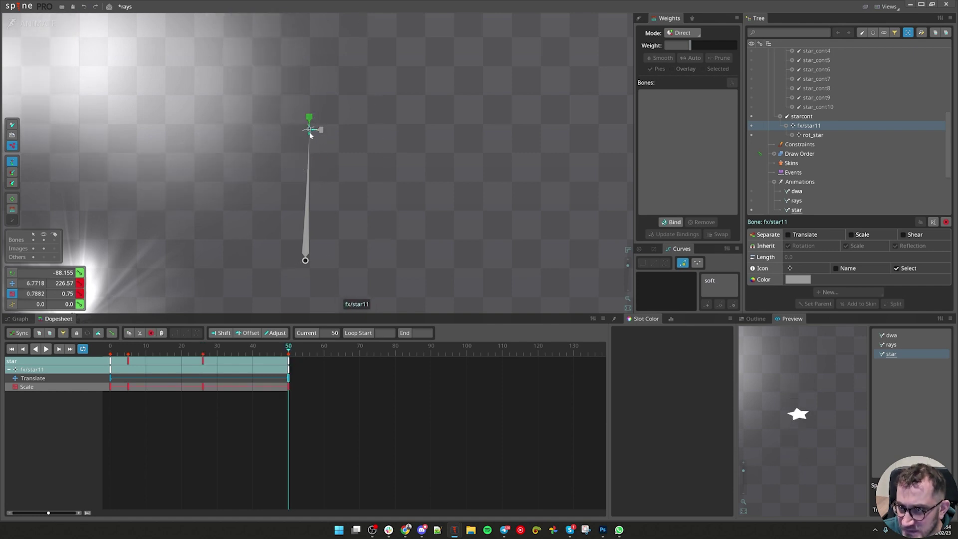
drag(316, 133, 315, 133)
- Apply the soft curve preset to fx/star11's scale keys on frames 5 and 26 and play the animation
drag(221, 383, 190, 396)
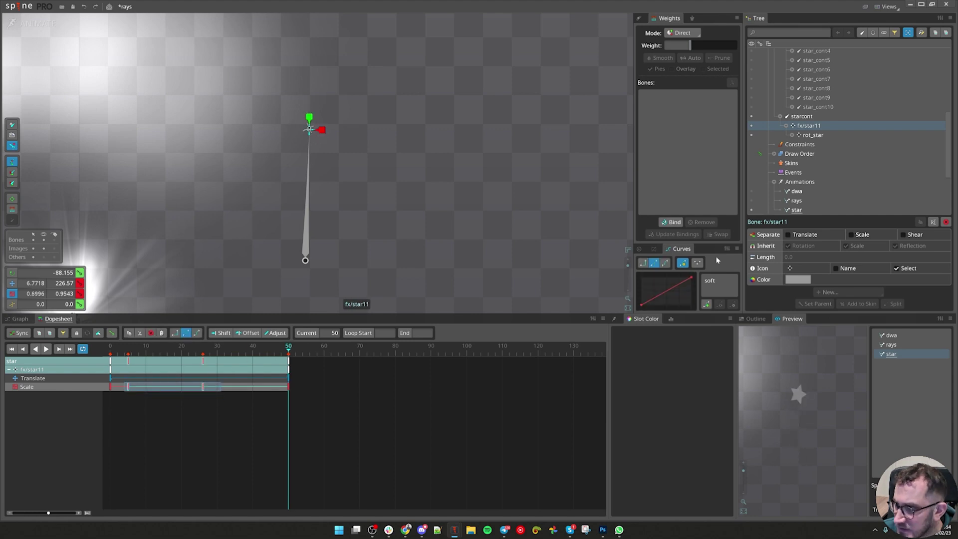
click(721, 282)
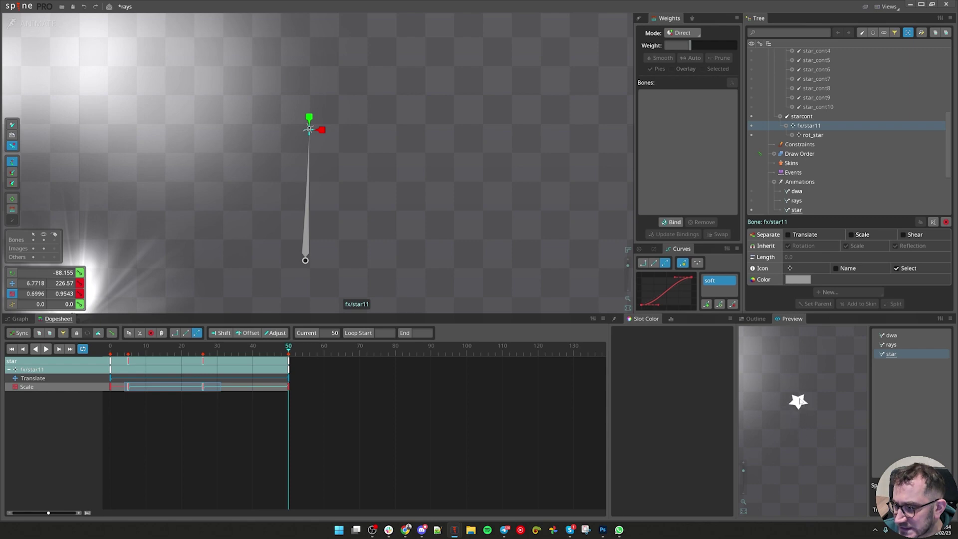
key(ctrl)
key(ctrl)
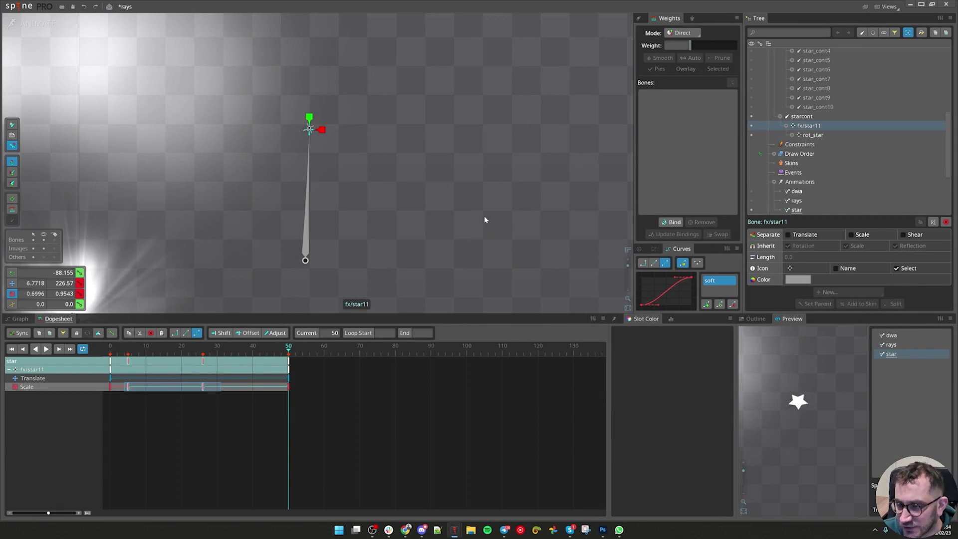
drag(496, 290, 473, 291)
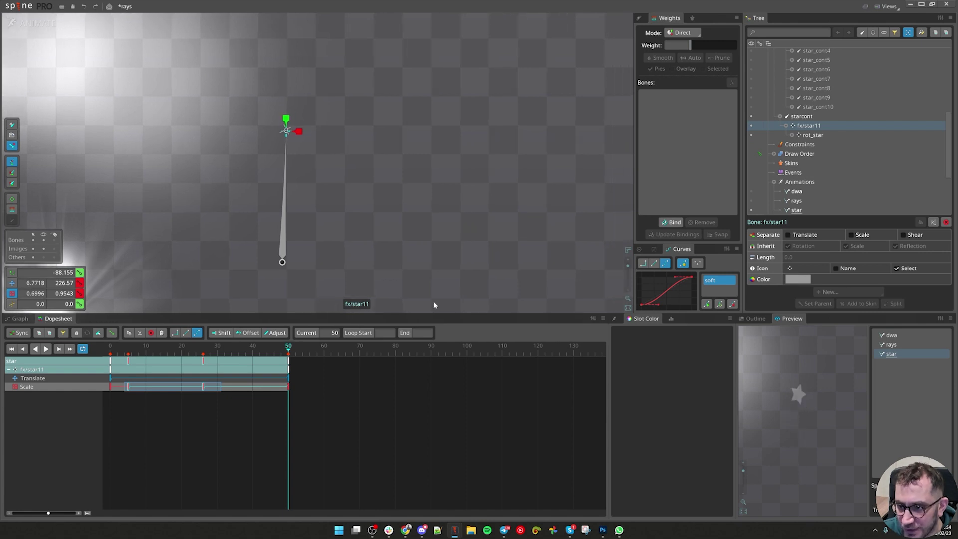
drag(129, 351, 109, 349)
click(240, 452)
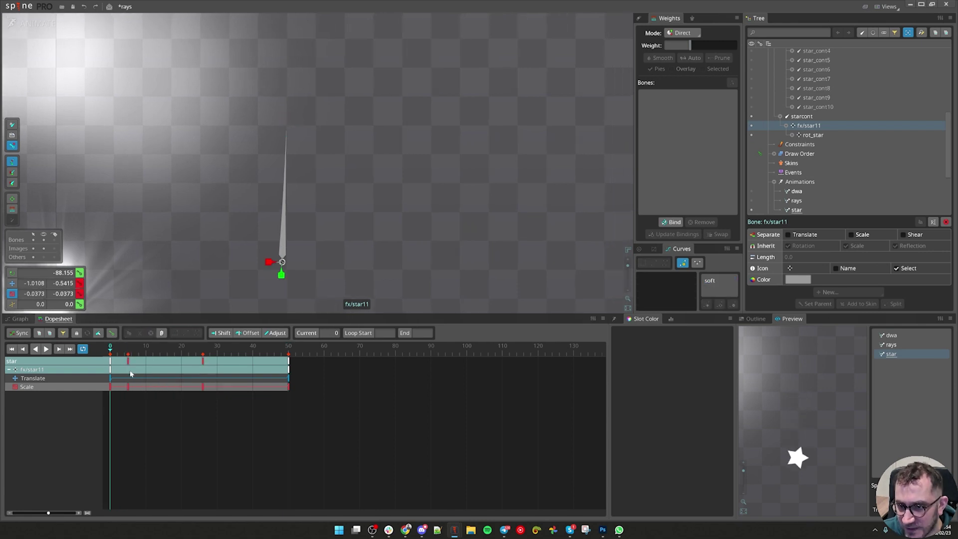
key(space)
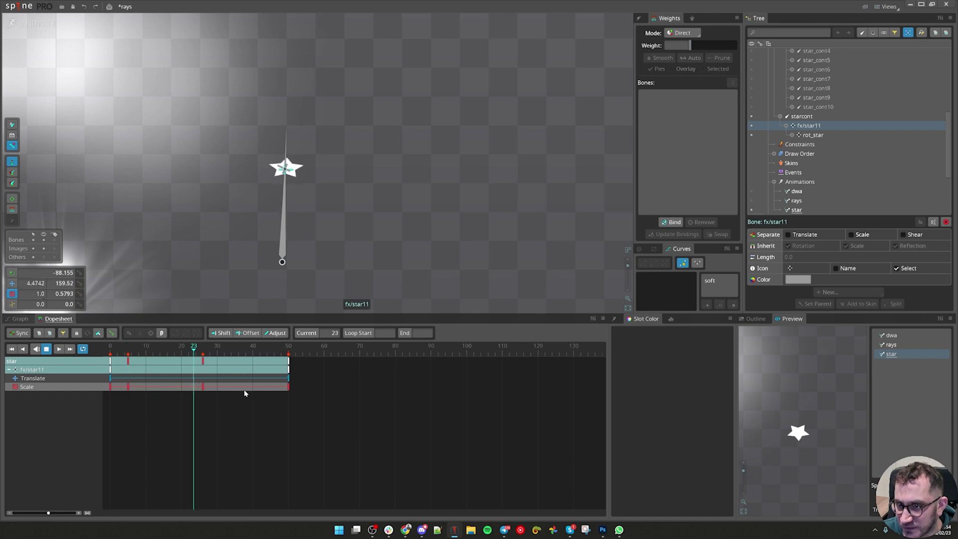
key(space)
- Key fx/star11's shear at 0 on frame 0, about 23 by 17 on frame 17 and about -16 by -16 on frame 37, moving that last key to frame 50
drag(130, 350, 97, 362)
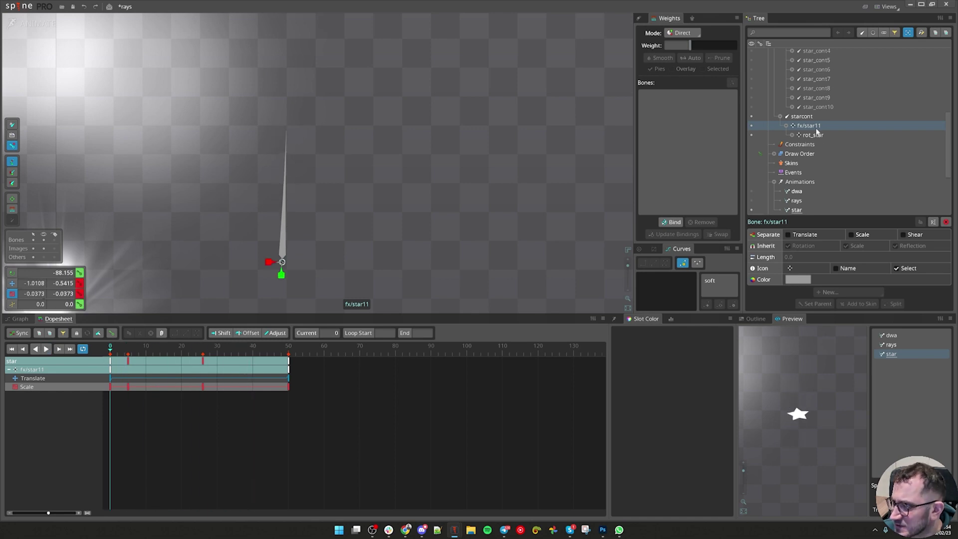
click(79, 304)
drag(200, 349, 171, 359)
key(n)
drag(299, 188, 304, 182)
click(241, 353)
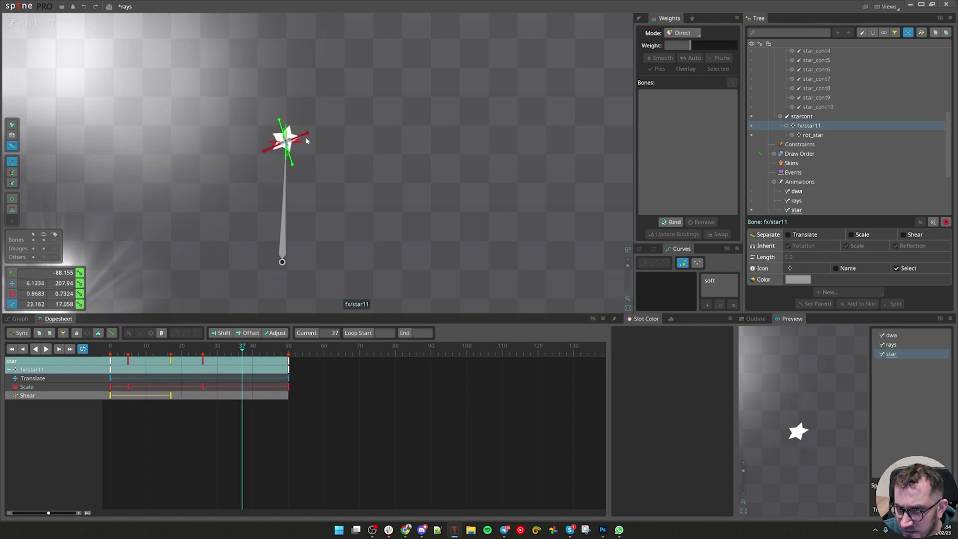
drag(283, 120, 293, 122)
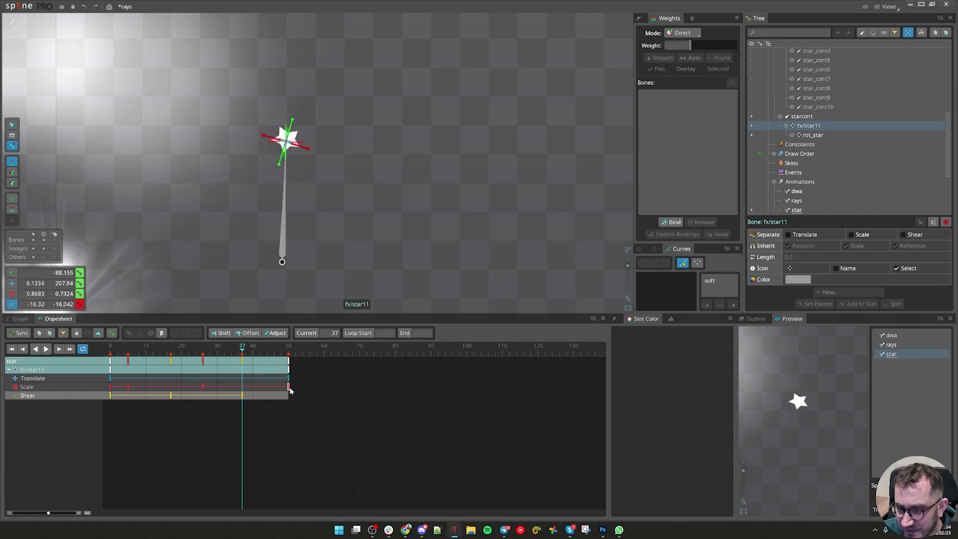
drag(244, 398, 128, 405)
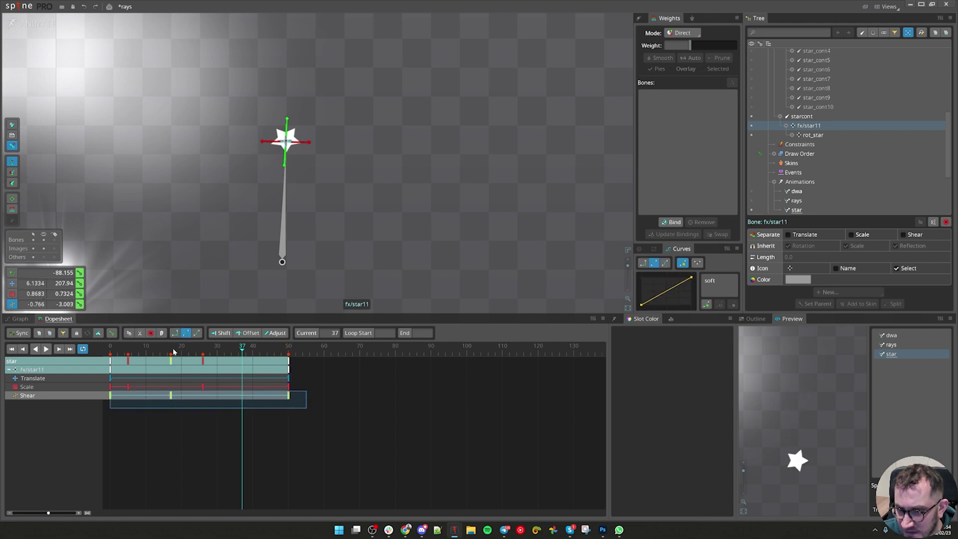
- Give fx/star11's shear keys Bezier curves and separate the shear axes, moving the middle Shear X key to frame 15 and Shear Y key to frame 28
click(198, 333)
click(915, 235)
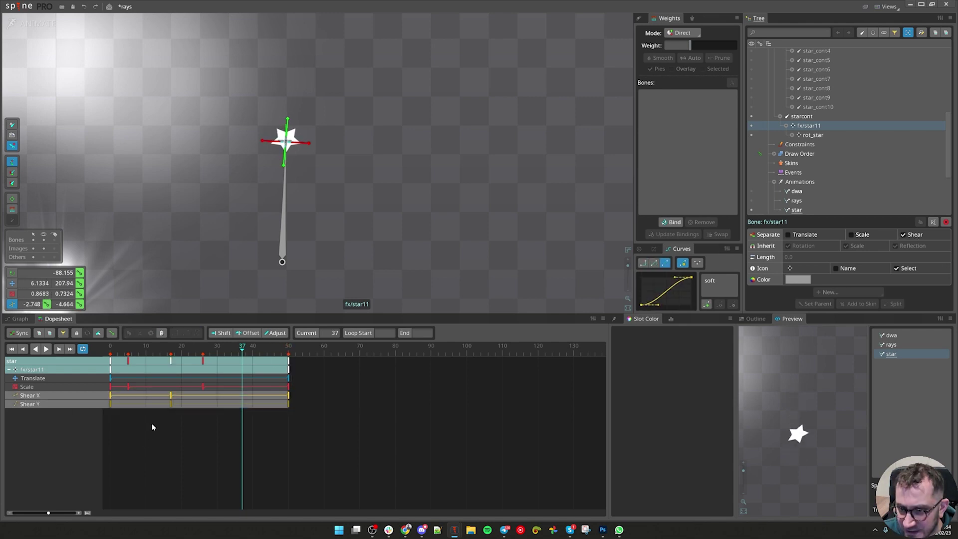
drag(170, 404, 163, 396)
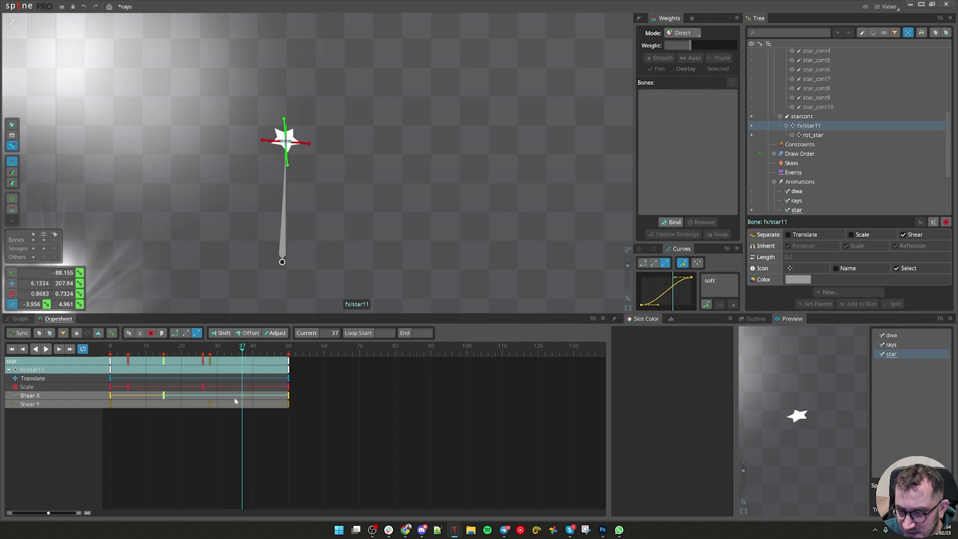
- Slow the start of the middle shear keys' curves, reshape the first Shear X and Y keys to a fast-starting ease-out, and play the animation
drag(234, 393, 128, 412)
mouse_move(659, 305)
mouse_down()
mouse_move(654, 286)
mouse_move(629, 332)
mouse_move(671, 305)
mouse_up()
double_click(118, 434)
drag(121, 395, 111, 407)
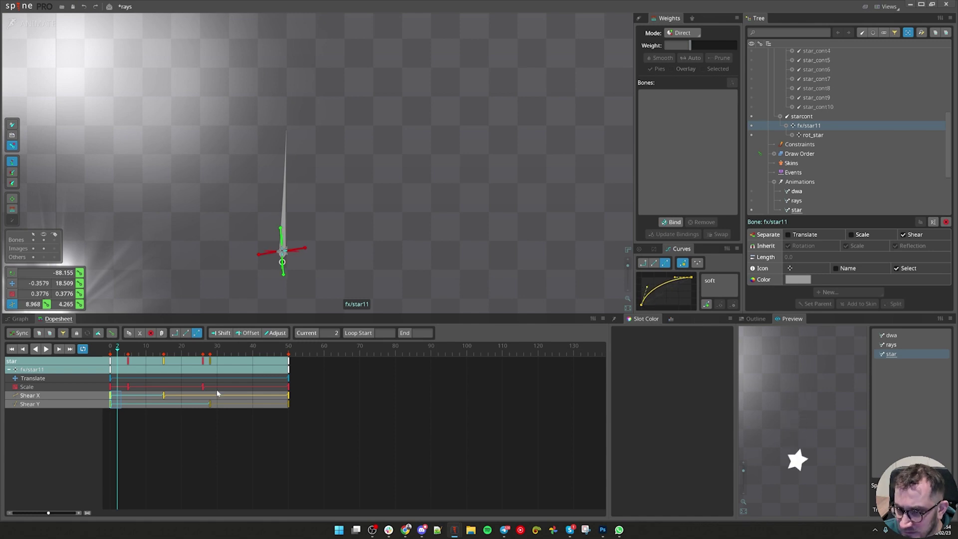
key(space)
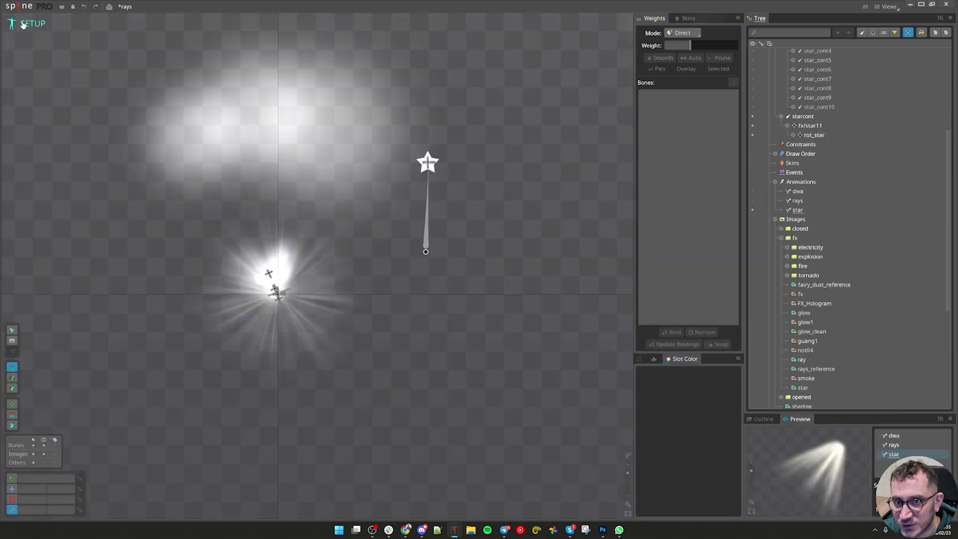
- In Animate mode, copy the frame 0 keys of starcont, fx/star11 and rot_star, shift their end keys to frame 49 and paste the copies on frame 50
click(22, 24)
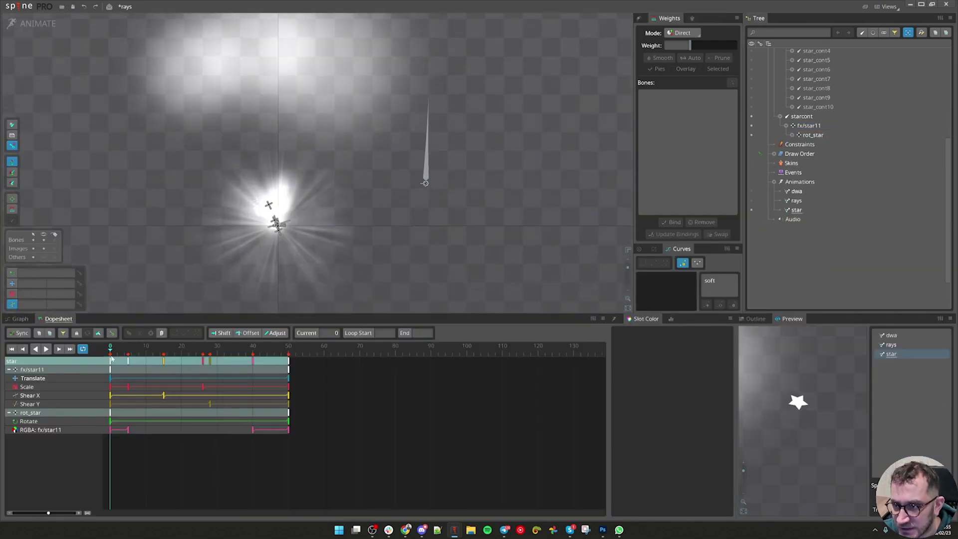
click(428, 141)
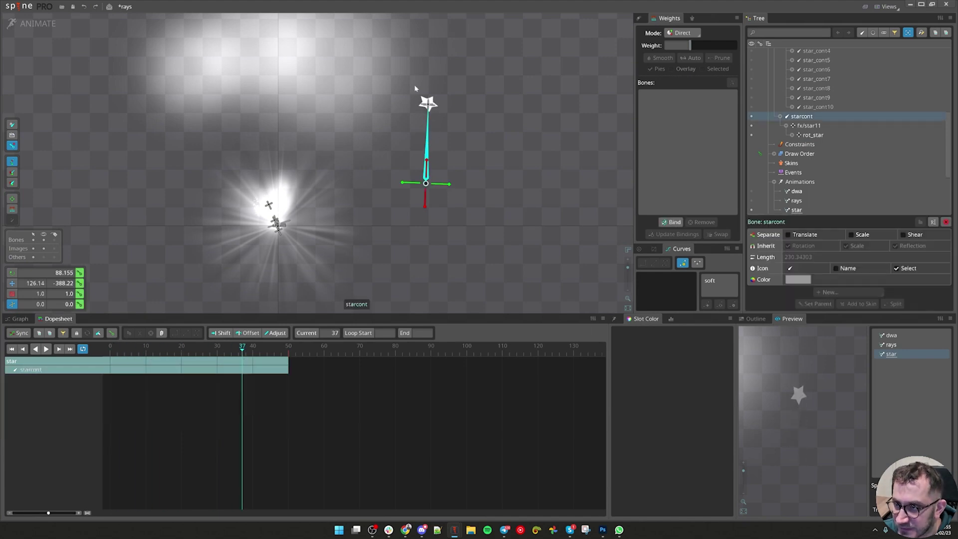
ctrl+drag(414, 84, 447, 120)
click(111, 362)
key(ctrl+c)
click(289, 362)
click(286, 362)
key(ctrl+v)
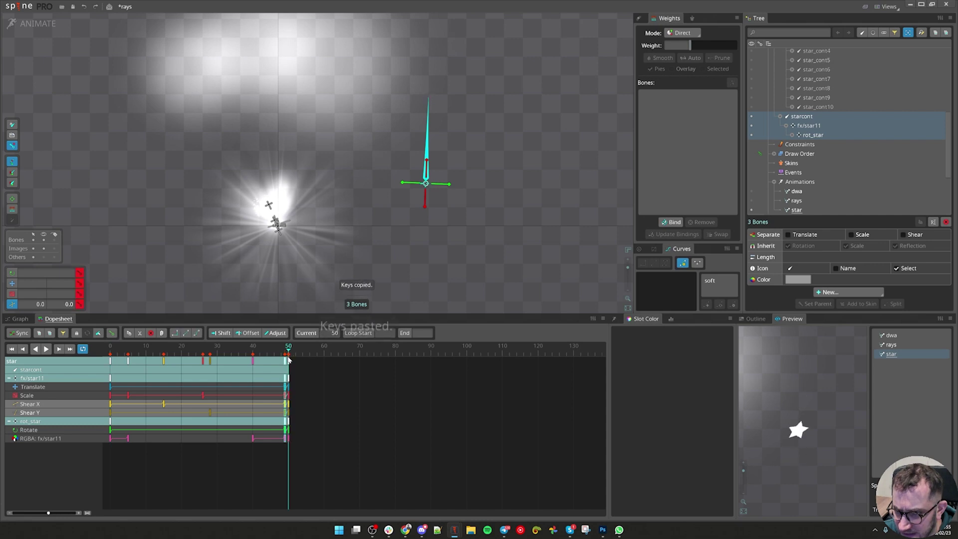
- Set the three bones' keys on frame 49 to a stepped curve
click(271, 384)
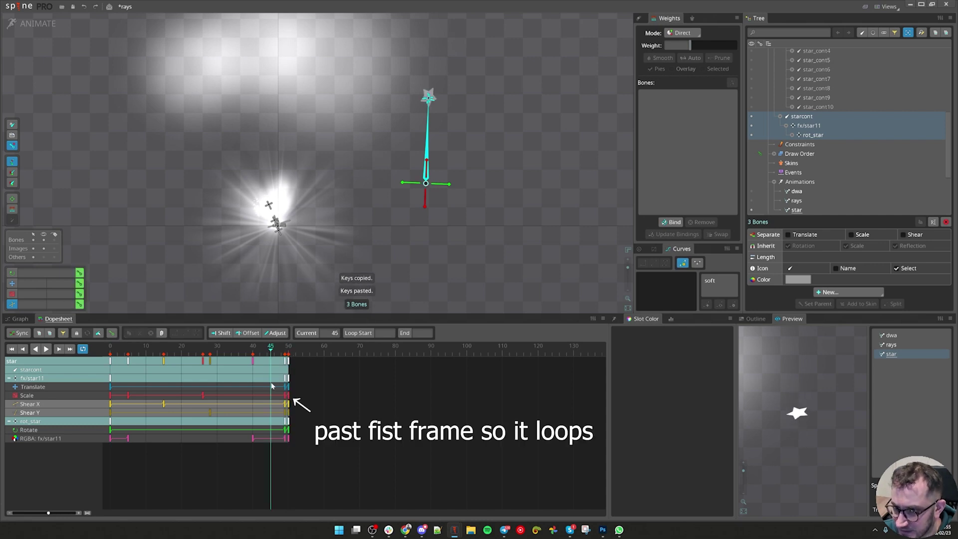
click(285, 362)
click(643, 265)
click(387, 398)
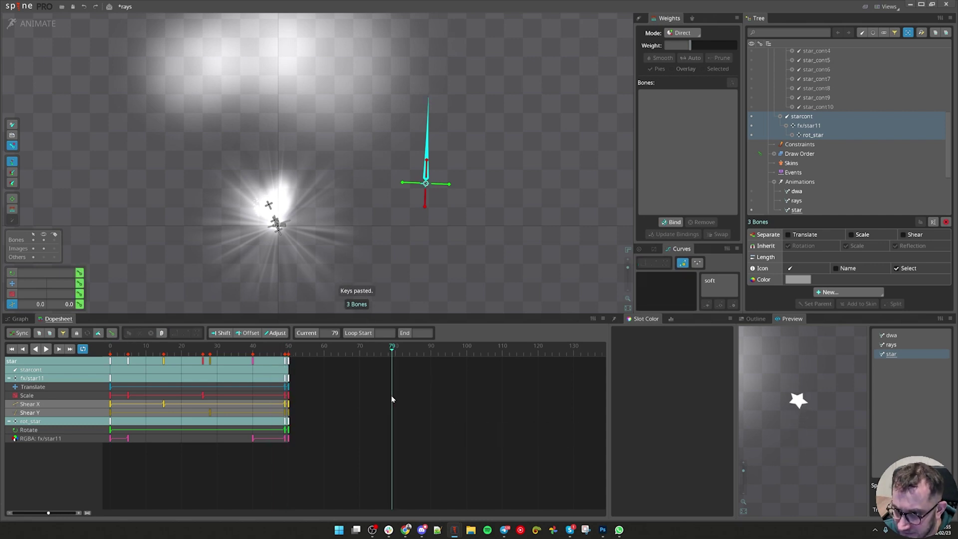
- Try offsetting the keys of starcont, fx/star11 and rot_star by 30 frames within the loop
drag(111, 354, 122, 356)
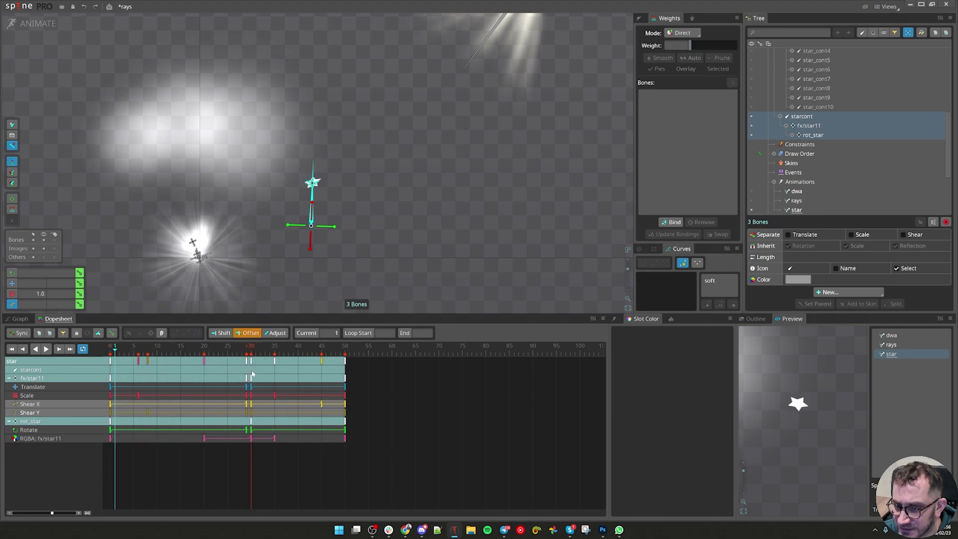
- In Setup mode, duplicate the starcont bone together with its animation keys
click(33, 23)
click(804, 116)
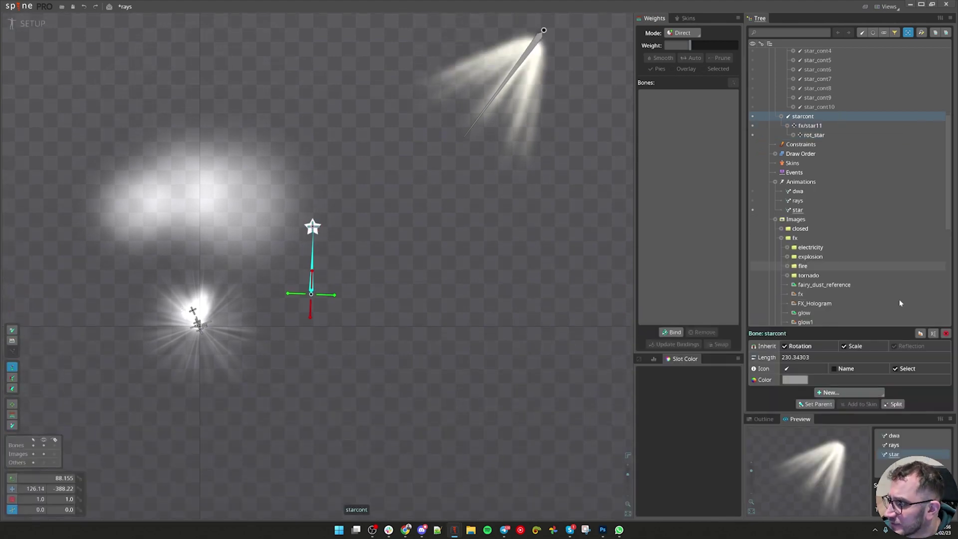
click(921, 333)
click(470, 153)
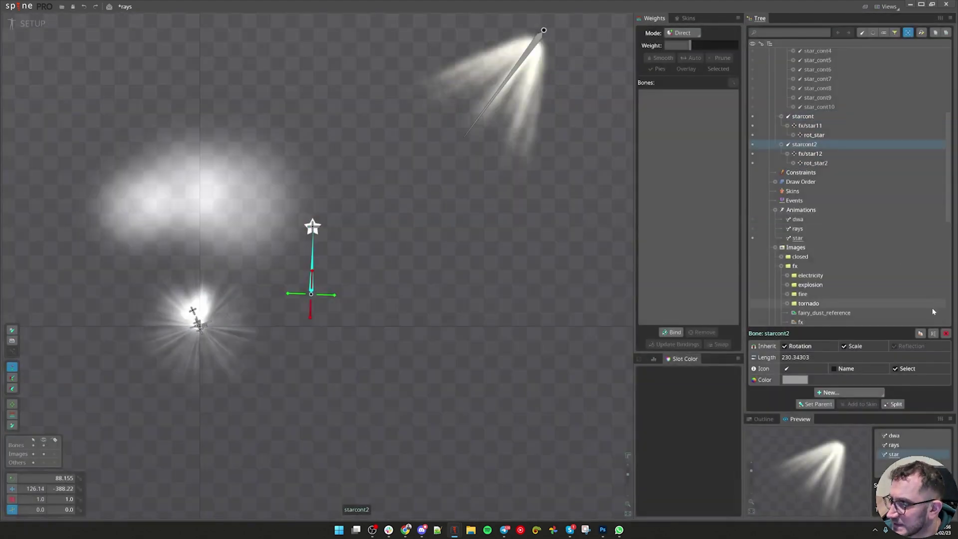
- In Animate mode, expand starcont2 and try offsetting the keys of its whole branch by 7 frames
click(36, 30)
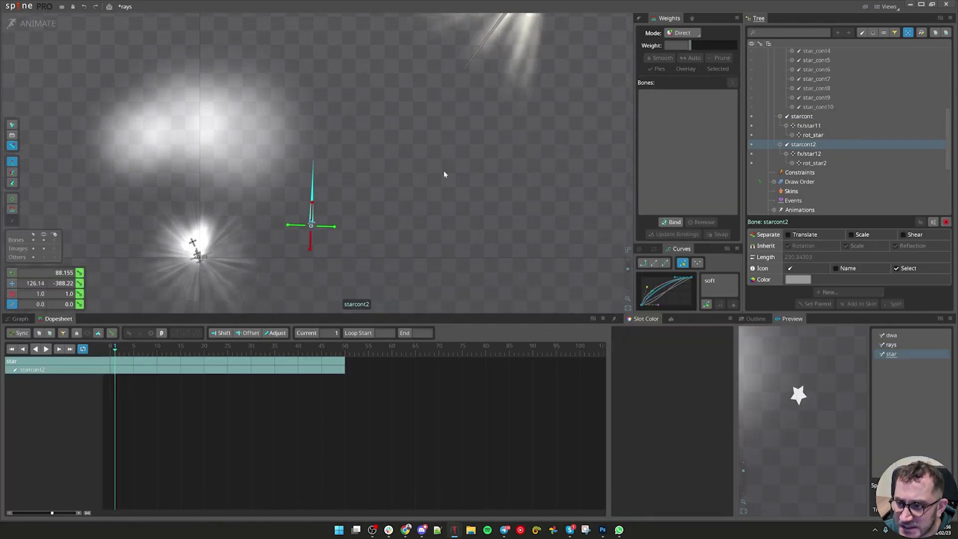
ctrl+right_click(803, 146)
ctrl+right_click(803, 147)
shift+click(826, 183)
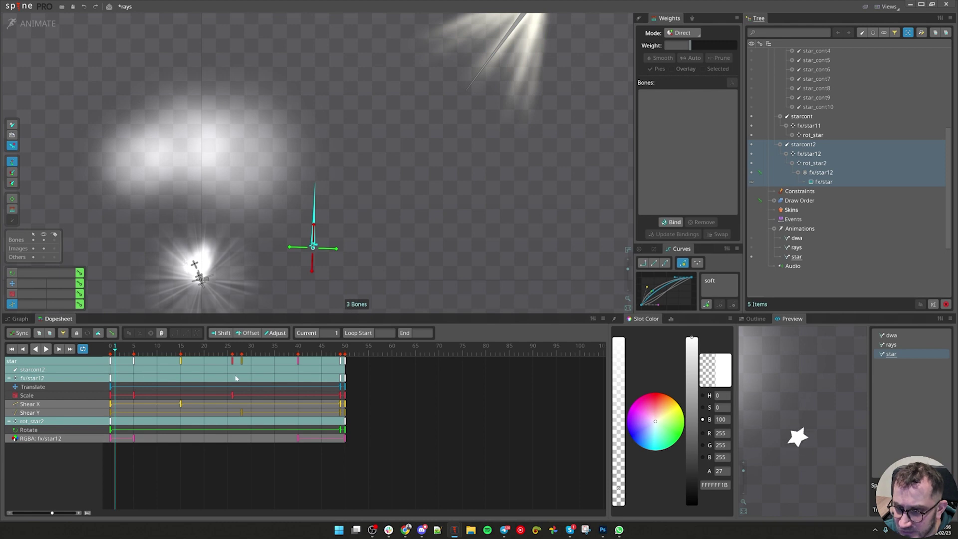
mouse_move(112, 364)
mouse_down()
mouse_move(205, 369)
mouse_move(134, 373)
mouse_move(143, 374)
mouse_up()
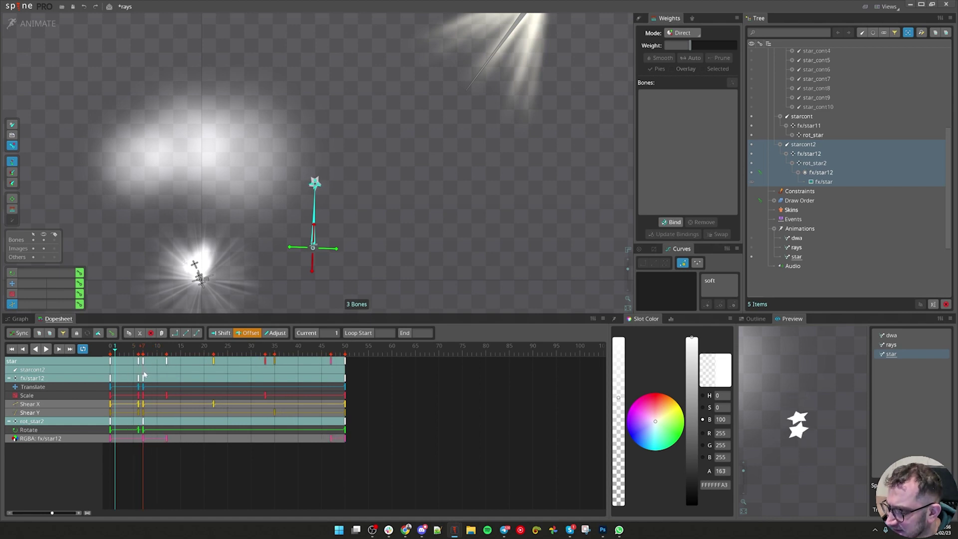
scroll(875, 134, up, 5)
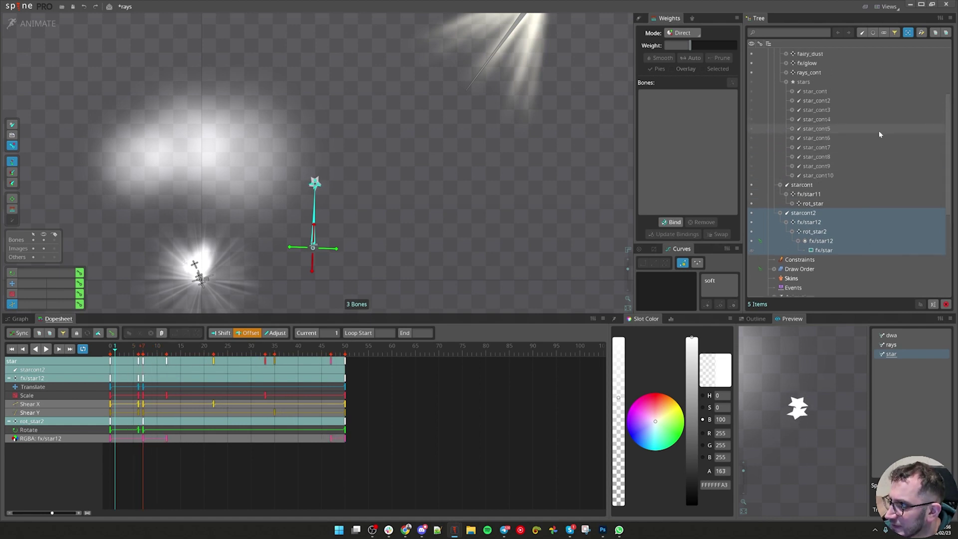
scroll(825, 224, down, 4)
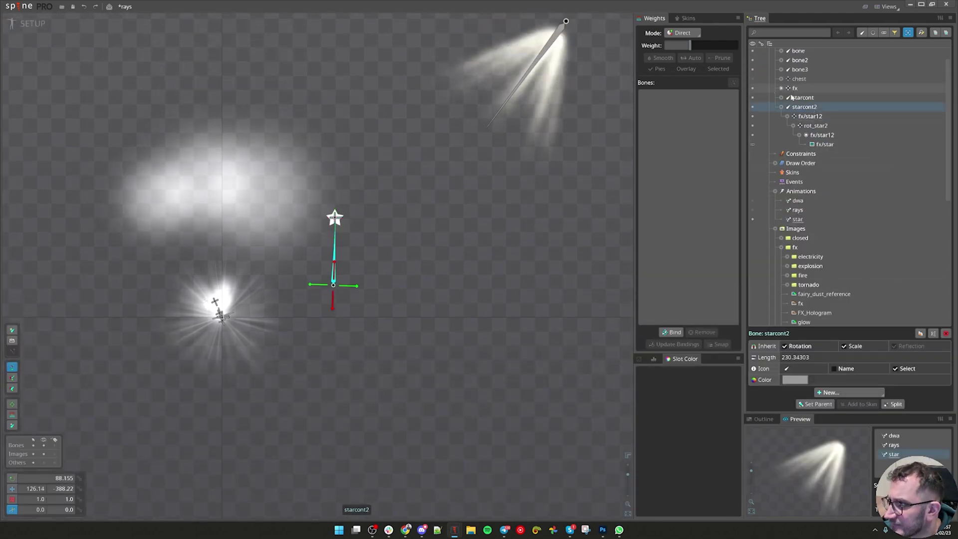
- In Setup mode, duplicate starcont2 with its keys eight times, up to starcont10
click(921, 333)
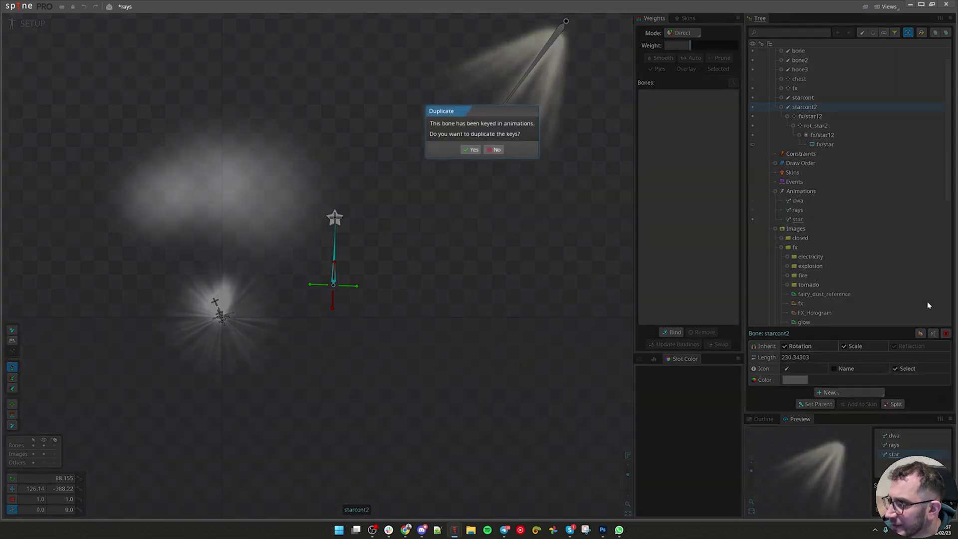
click(470, 150)
click(921, 335)
key(Return)
click(923, 337)
key(Return)
click(923, 337)
key(Return)
click(924, 337)
key(Return)
click(923, 337)
key(Return)
click(921, 333)
key(Return)
click(921, 334)
key(Return)
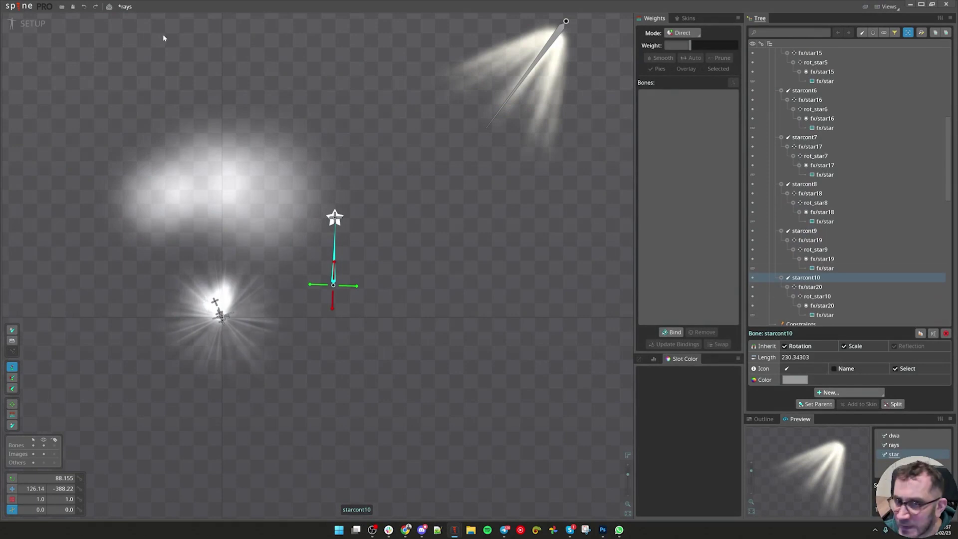
- In Animate mode, offset all keys of the starcont3 branch by 10 frames within the loop
click(26, 28)
scroll(870, 145, up, 6)
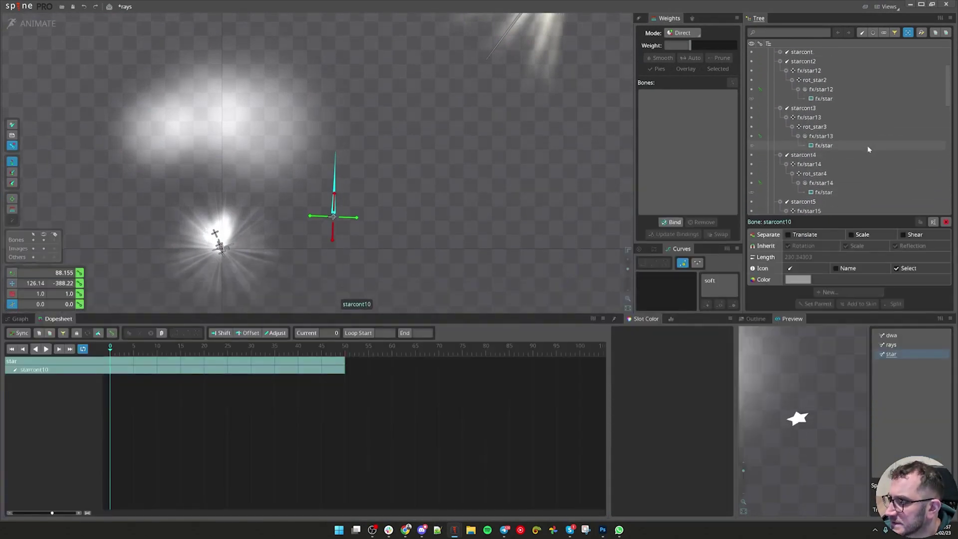
click(805, 136)
shift+click(831, 174)
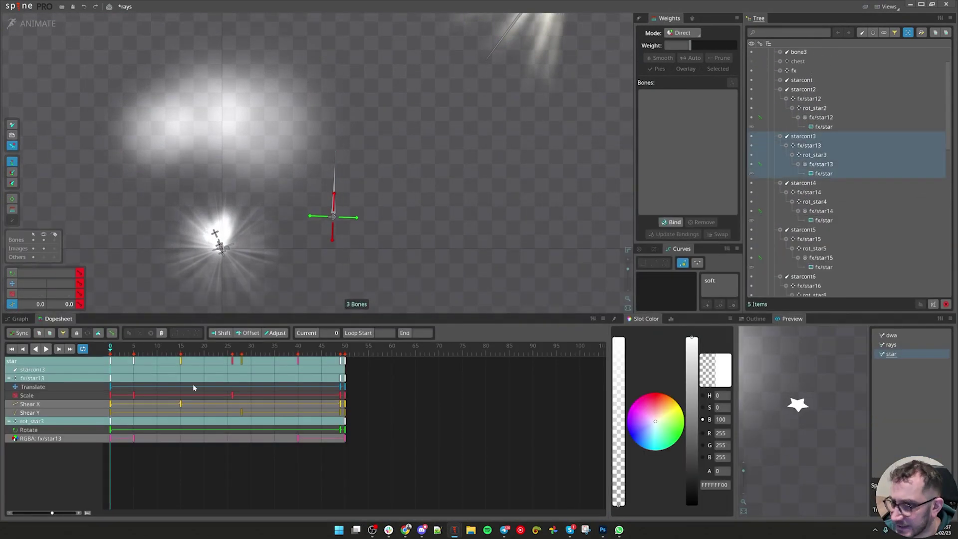
drag(111, 362, 157, 367)
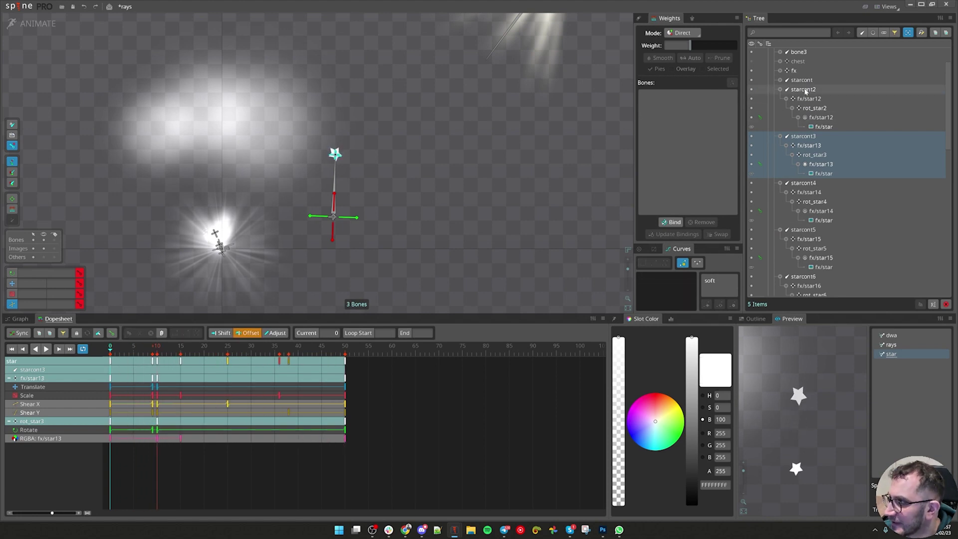
- Offset all keys of the starcont2 branch by 5 frames within the loop
click(868, 89)
shift+click(828, 127)
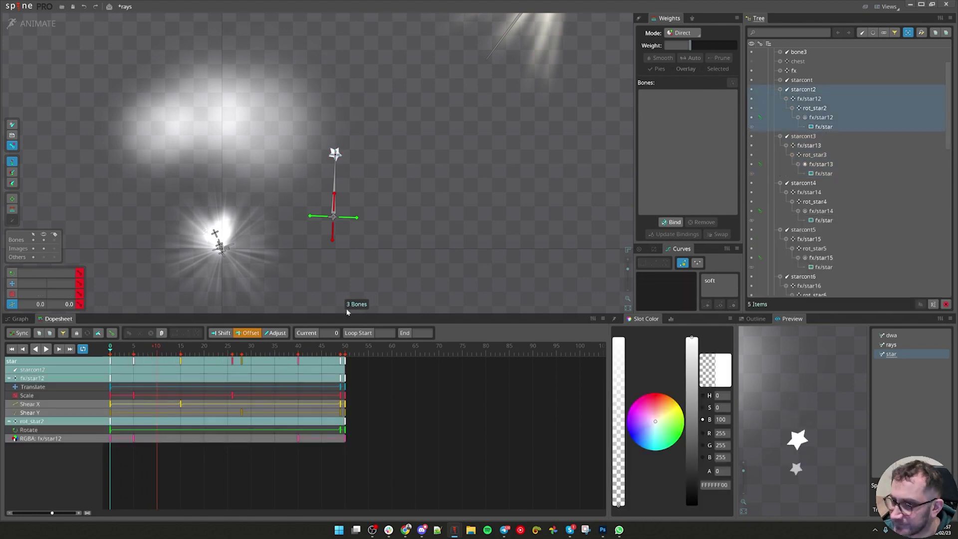
drag(112, 363, 133, 367)
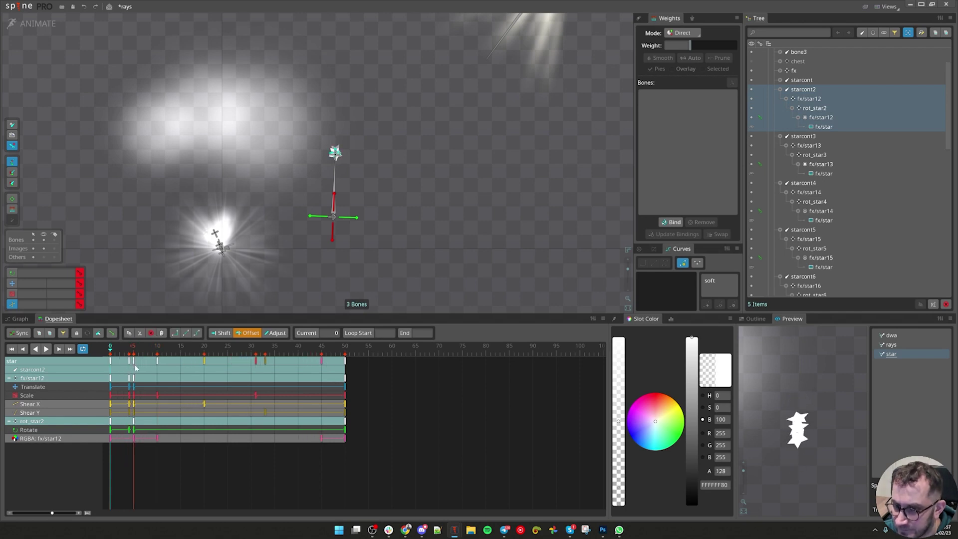
click(135, 368)
- Offset all keys of the starcont4 branch by 15 frames within the loop, undoing any shift that misses that frame
drag(811, 137, 830, 177)
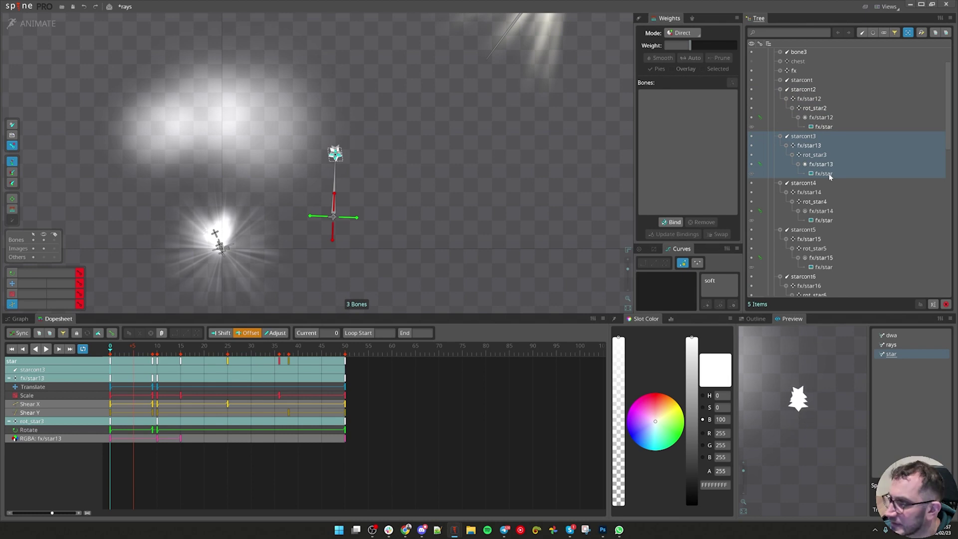
click(817, 183)
scroll(838, 175, down, 2)
shift+click(829, 167)
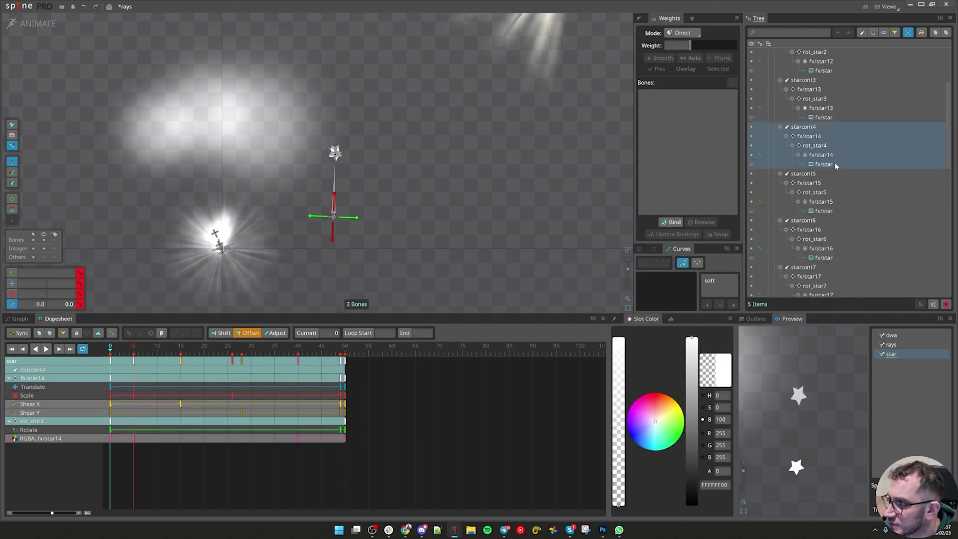
drag(111, 363, 192, 368)
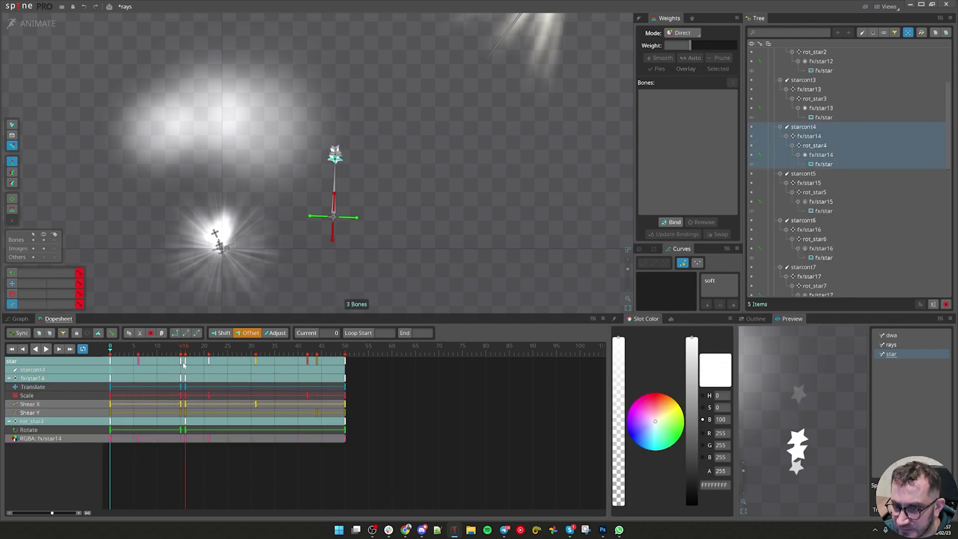
key(ctrl+z)
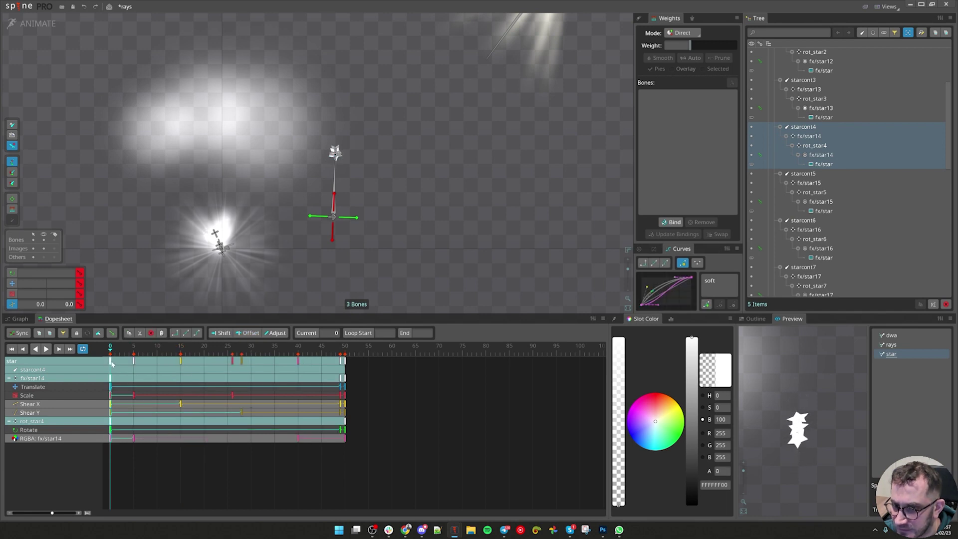
drag(111, 364, 168, 370)
key(ctrl+z)
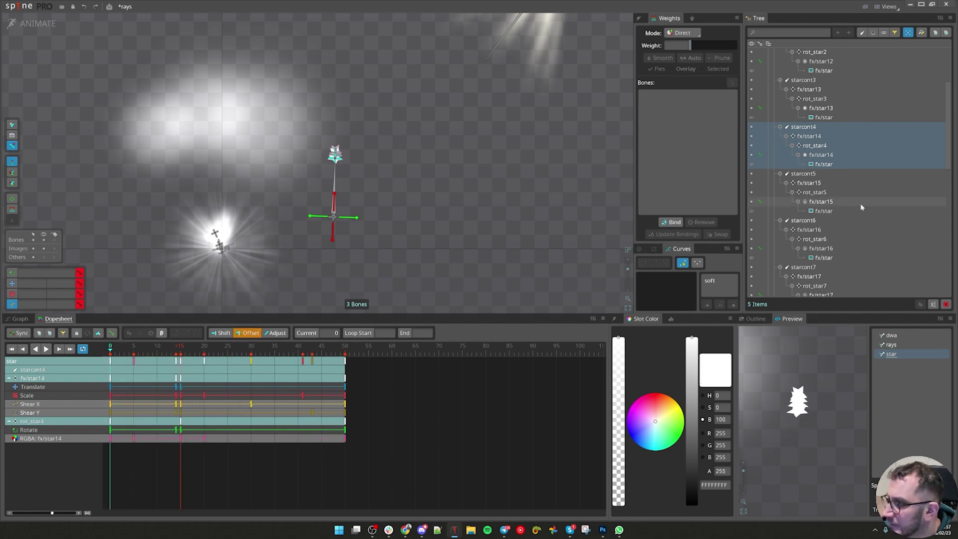
- Offset the starcont5 branch's keys by 21 frames and the starcont6 branch's keys by 25 frames
click(803, 173)
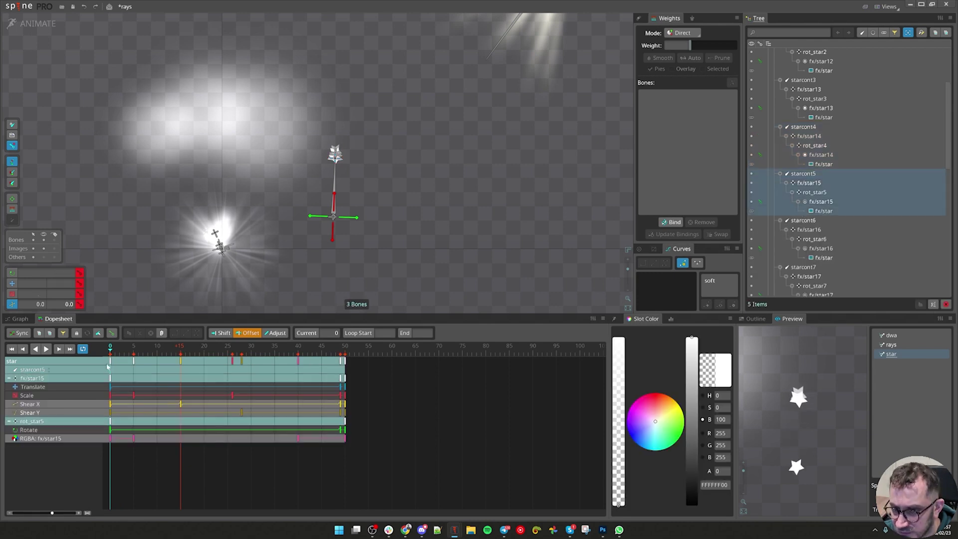
drag(110, 365, 212, 367)
scroll(849, 200, down, 3)
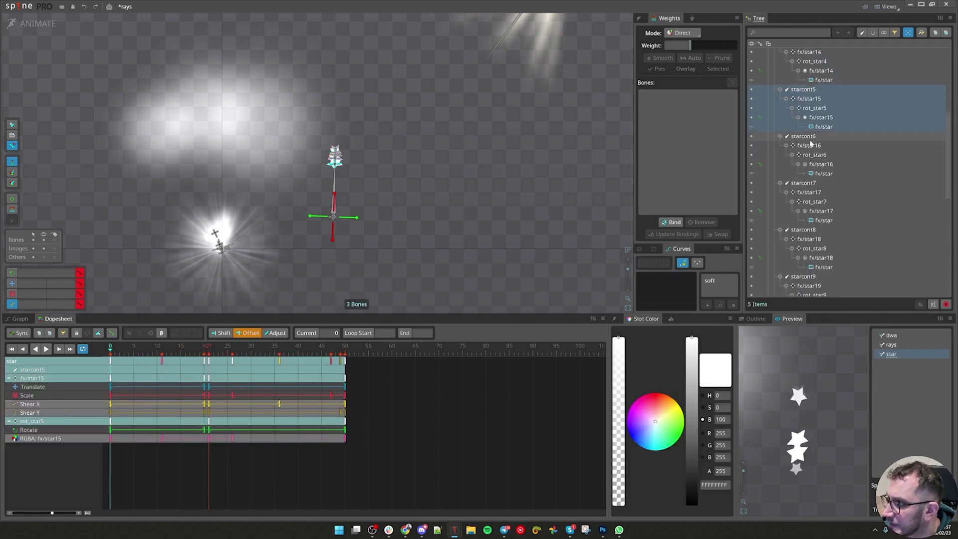
click(803, 136)
drag(111, 365, 216, 367)
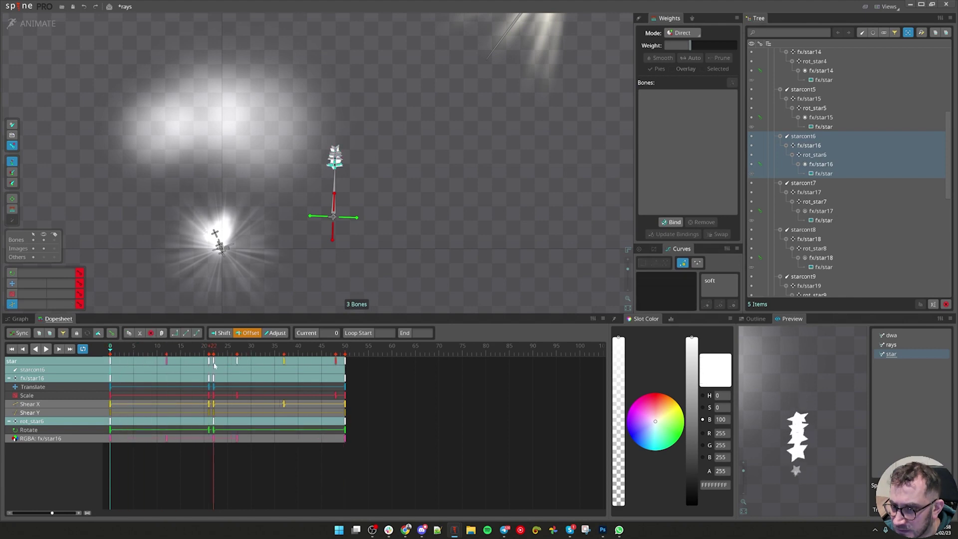
- Offset all keys of the starcont7 branch by 30 frames within the loop
click(804, 183)
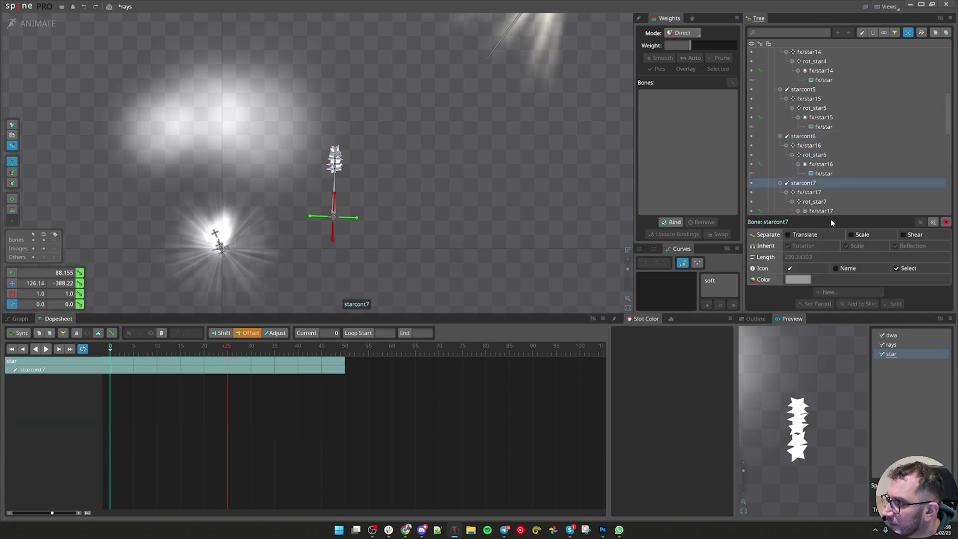
scroll(835, 200, down, 2)
shift+click(830, 165)
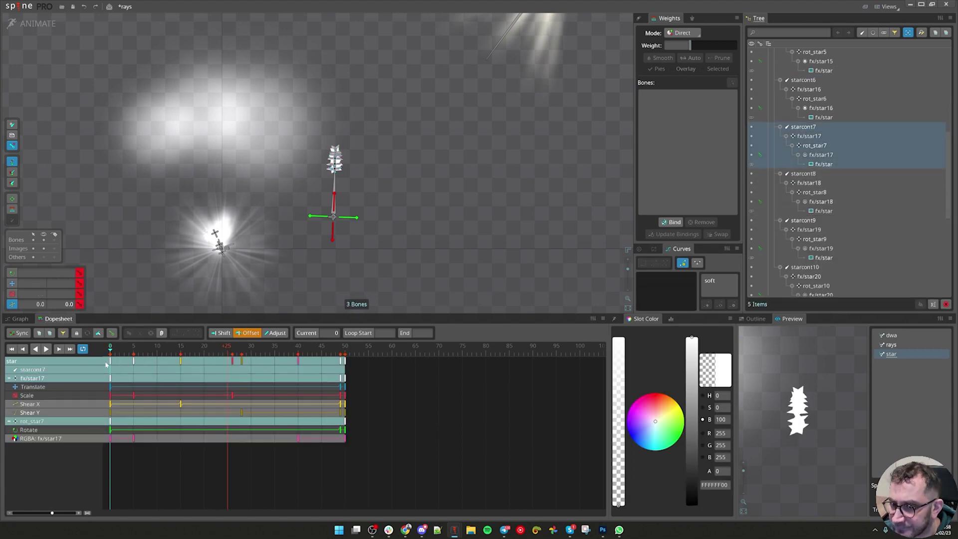
drag(111, 364, 182, 367)
drag(264, 369, 251, 367)
- Offset the starcont8 branch's keys by 36 frames and the starcont9 branch's keys by 41 frames
click(804, 173)
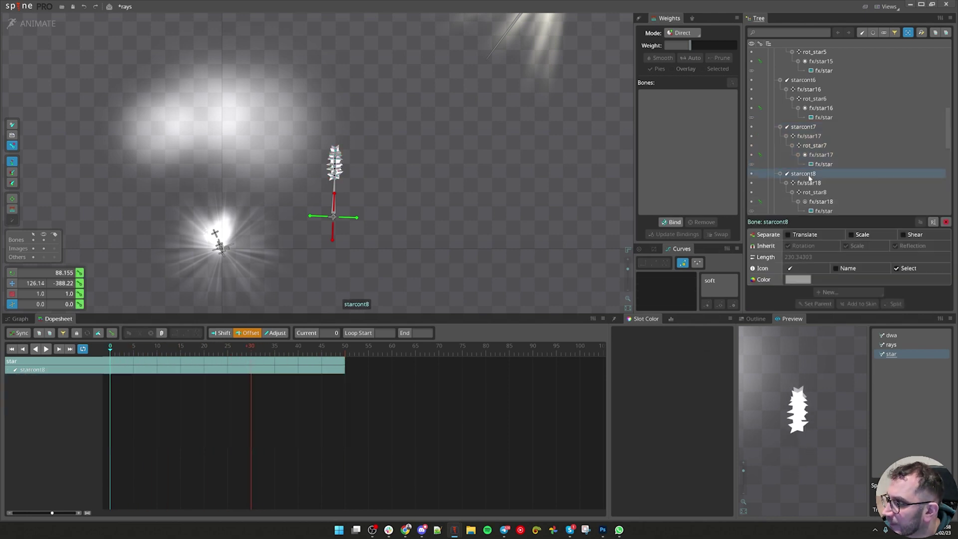
shift+click(823, 210)
drag(111, 364, 282, 372)
click(803, 220)
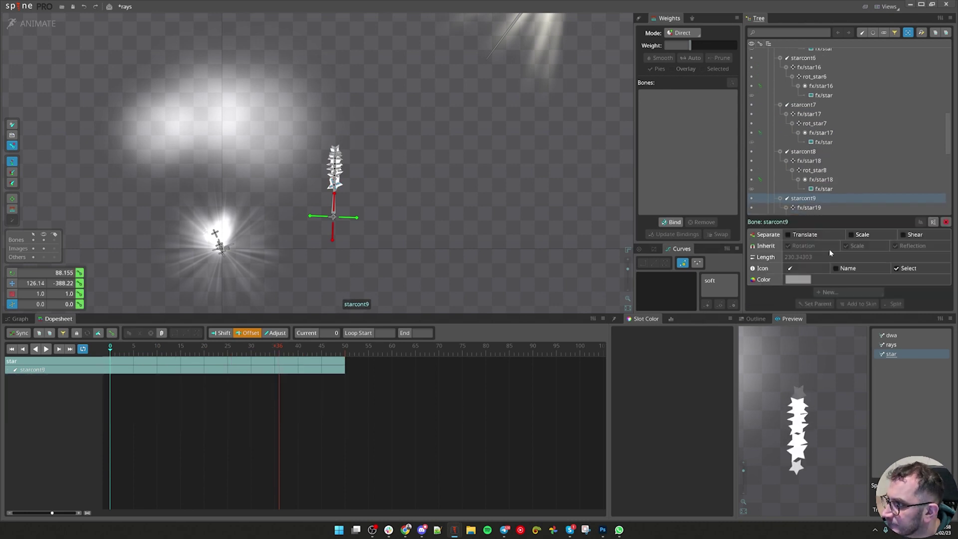
scroll(838, 189, down, 3)
shift+click(832, 180)
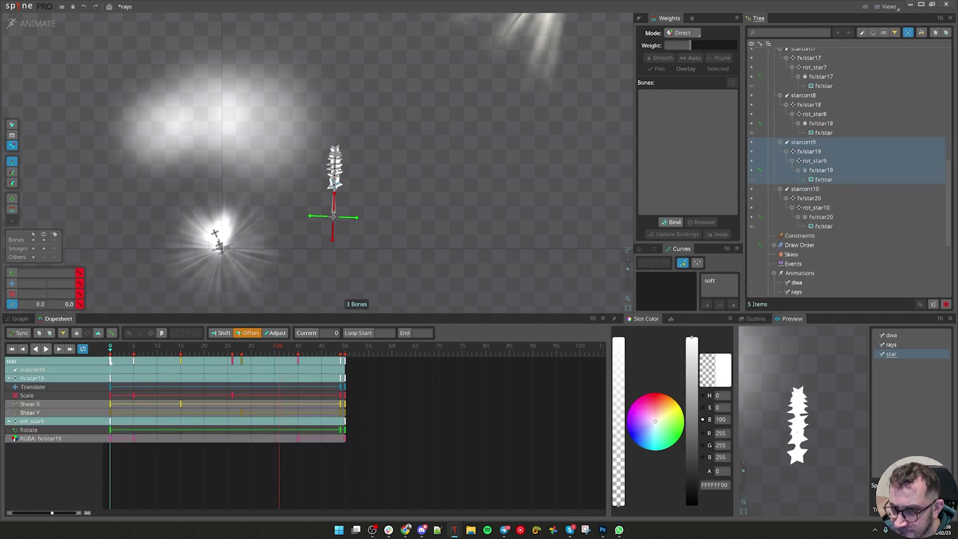
drag(110, 361, 302, 371)
- Offset all keys of the starcont10 branch by 45 frames within the loop
click(824, 189)
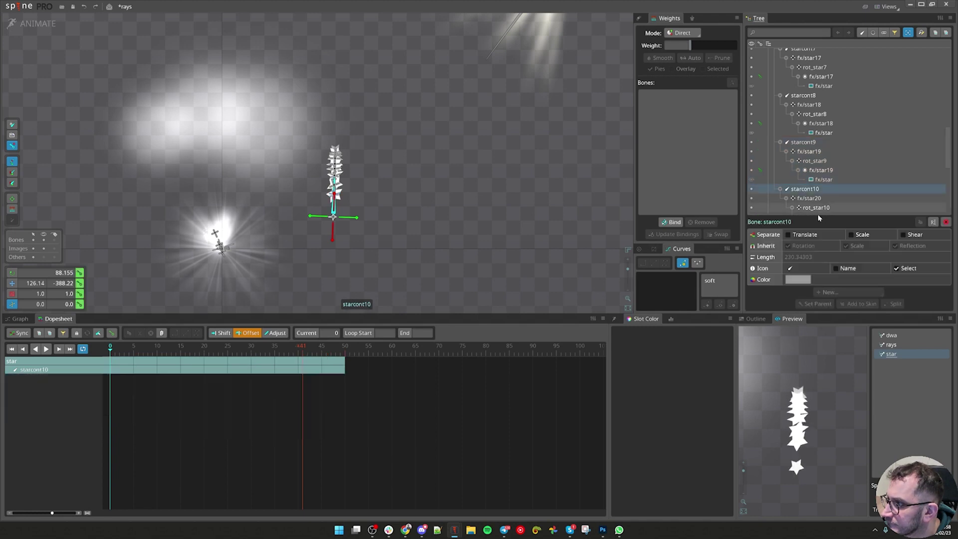
scroll(837, 191, down, 3)
shift+click(833, 171)
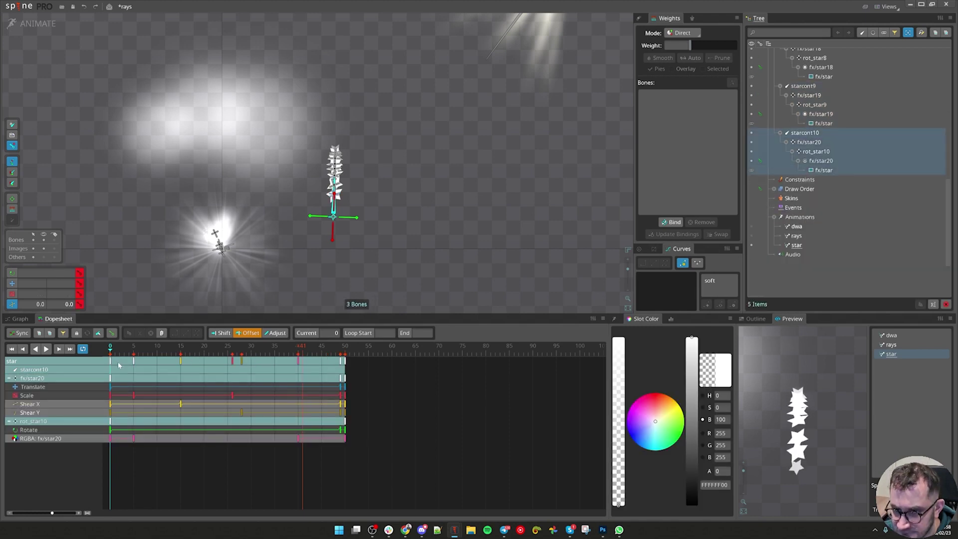
drag(119, 365, 321, 363)
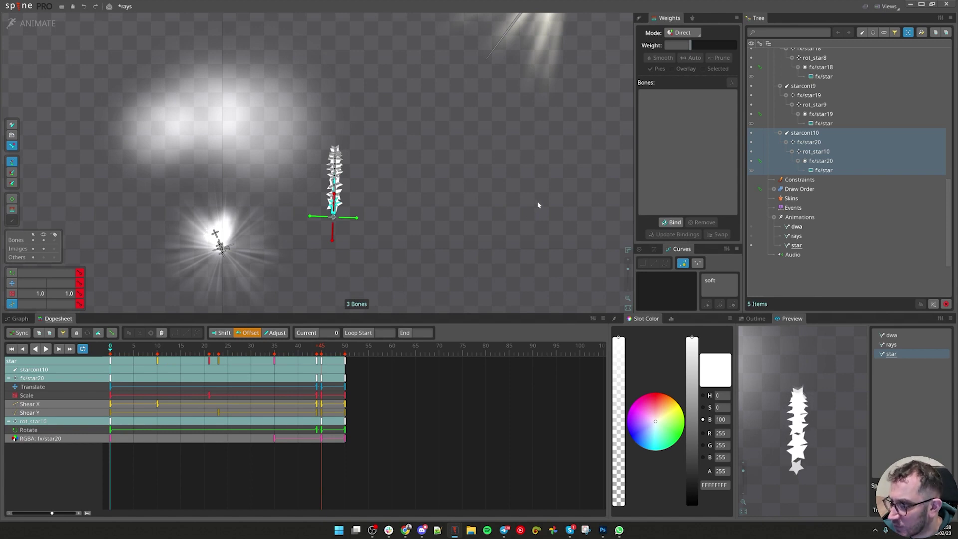
- In Setup mode, rotate starcont2 through starcont5 clockwise by different amounts so they fan out around their shared base
drag(345, 212, 435, 180)
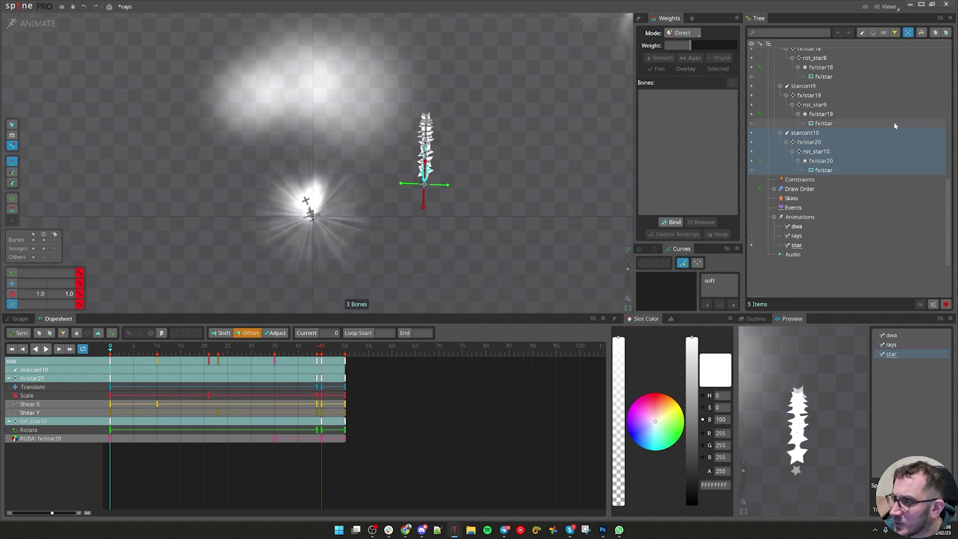
scroll(826, 145, up, 5)
scroll(826, 144, up, 6)
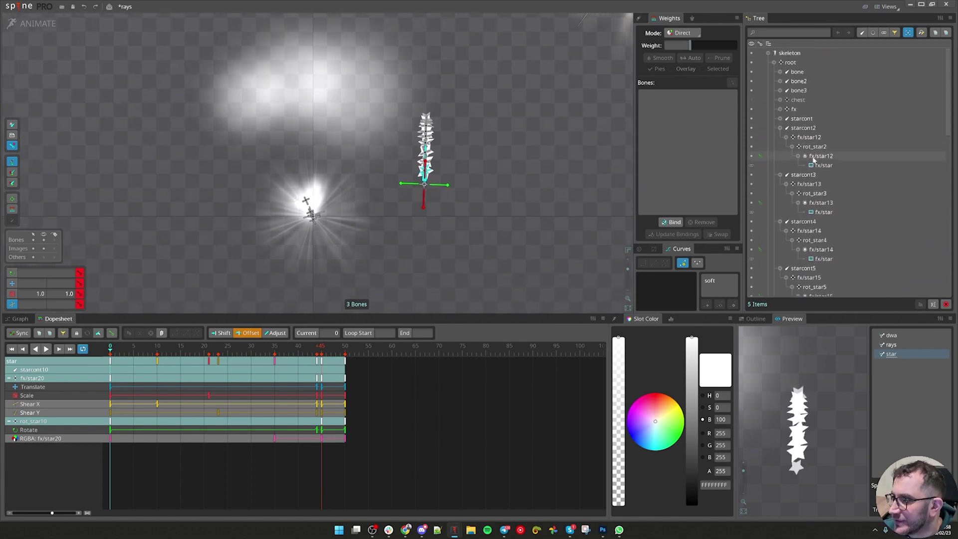
click(802, 129)
click(25, 23)
drag(544, 307, 561, 342)
click(827, 149)
click(805, 240)
click(826, 288)
drag(554, 235, 546, 286)
- Rotate starcont6 and starcont7 counterclockwise to extend the fan on its other side, with starcont7 at about 96.8 degrees
scroll(848, 228, down, 4)
click(848, 228)
drag(549, 235, 587, 316)
click(923, 268)
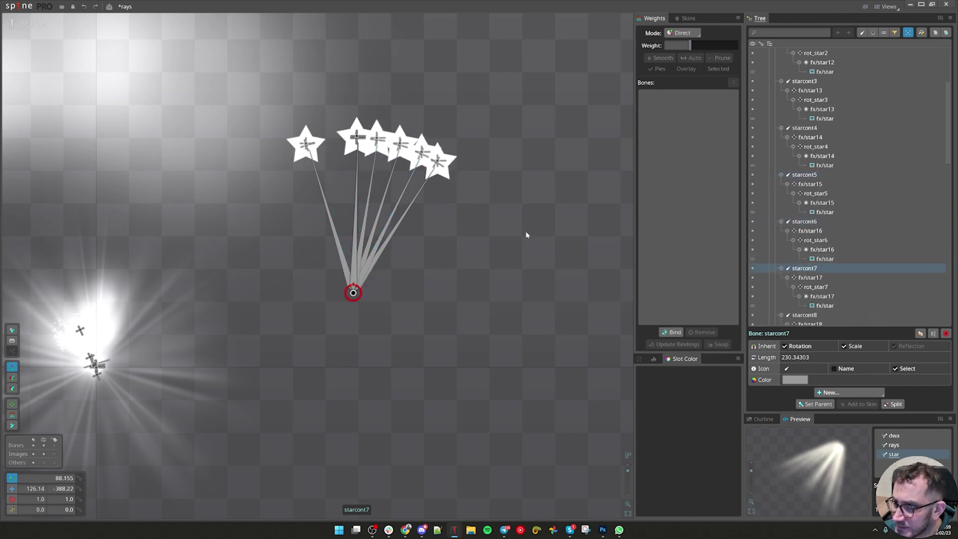
drag(526, 235, 522, 205)
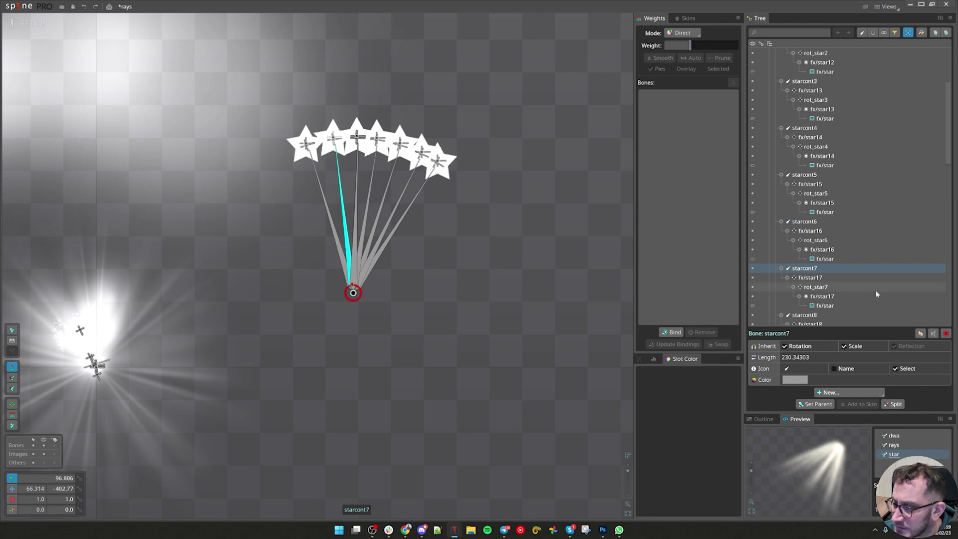
- Rotate starcont8, starcont9 and starcont10 by different amounts to spread them into the fan, with starcont9 at about 102.5 degrees
scroll(853, 274, down, 2)
scroll(853, 273, down, 2)
click(848, 231)
drag(545, 299, 511, 231)
drag(325, 195, 316, 197)
scroll(849, 241, down, 5)
click(848, 240)
drag(518, 255, 537, 227)
click(824, 288)
drag(560, 289, 555, 267)
- Scale several star containers along their length to stagger the stars' heights, with starcont5 at about 0.65, adjusting one container's rotation
key(x)
drag(358, 279, 356, 296)
click(344, 264)
click(324, 226)
key(c)
drag(324, 225, 349, 219)
key(x)
drag(354, 280, 358, 309)
click(353, 291)
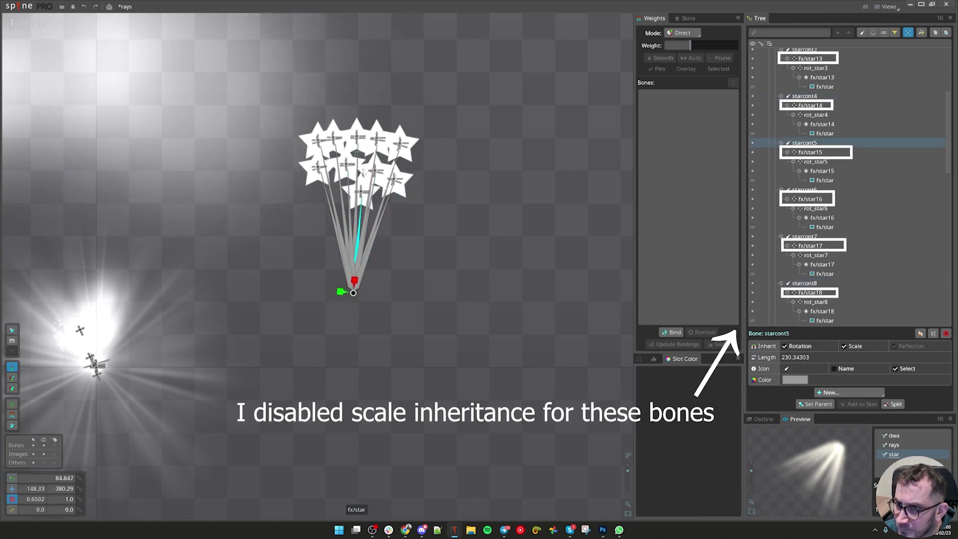
- Lengthen starcont7 to about 1.06, starcont3 to about 1.13 and starcont9 to about 1.07, and check the fan in Animate mode
click(353, 280)
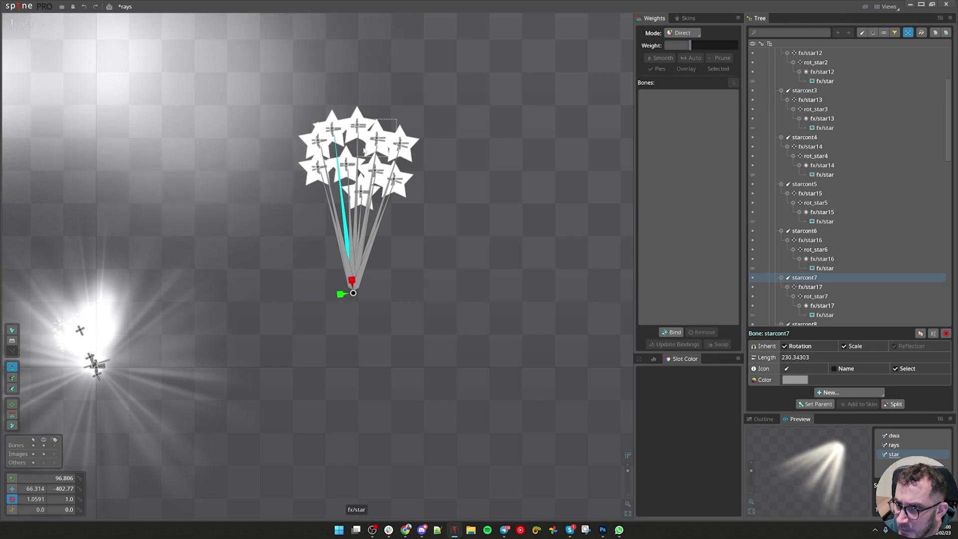
click(354, 283)
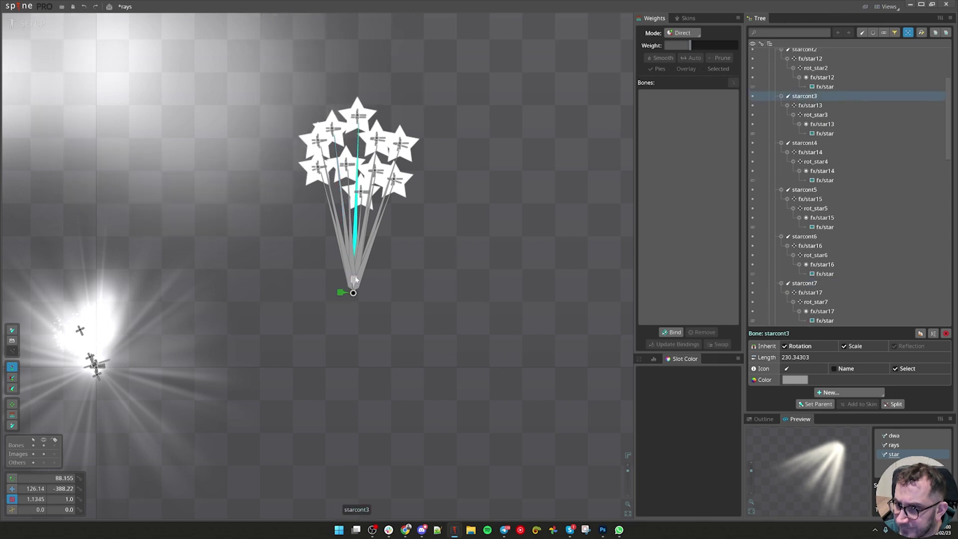
click(357, 281)
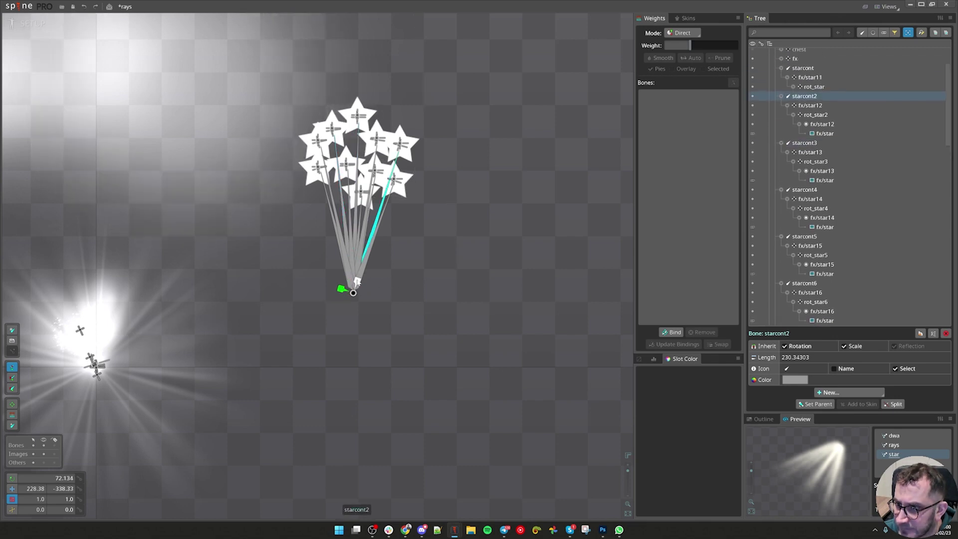
click(353, 278)
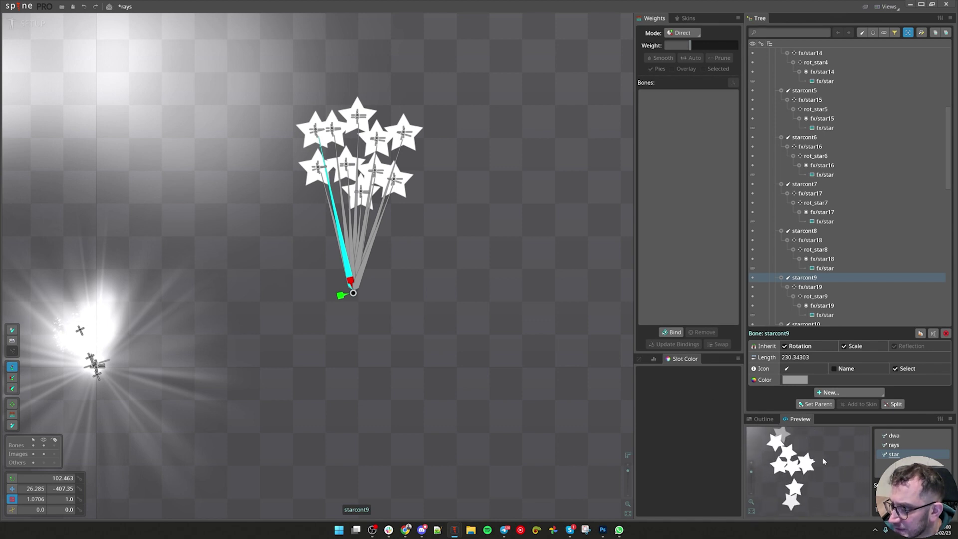
click(12, 23)
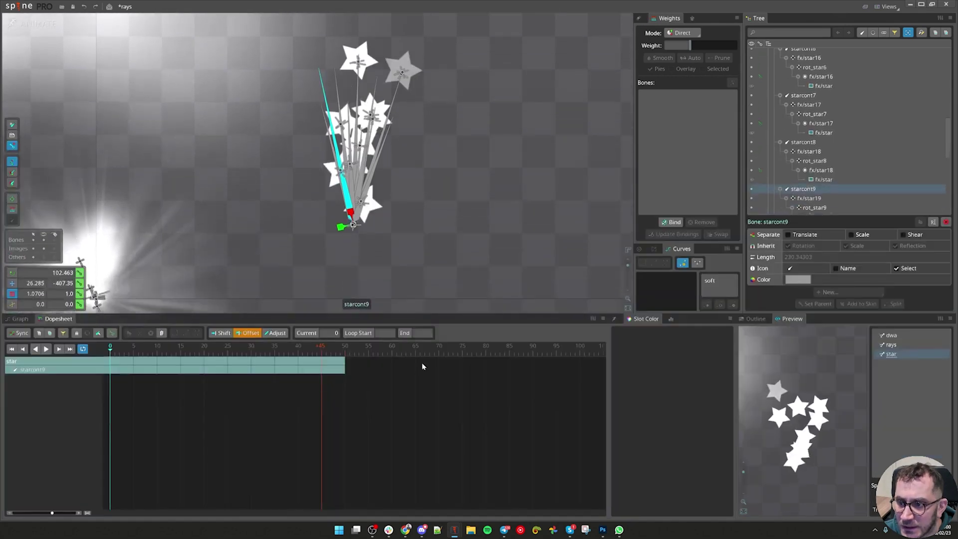
- In Setup mode, select bones rot_star through rot_star10 together and enable their scale and rotation inheritance
click(843, 138)
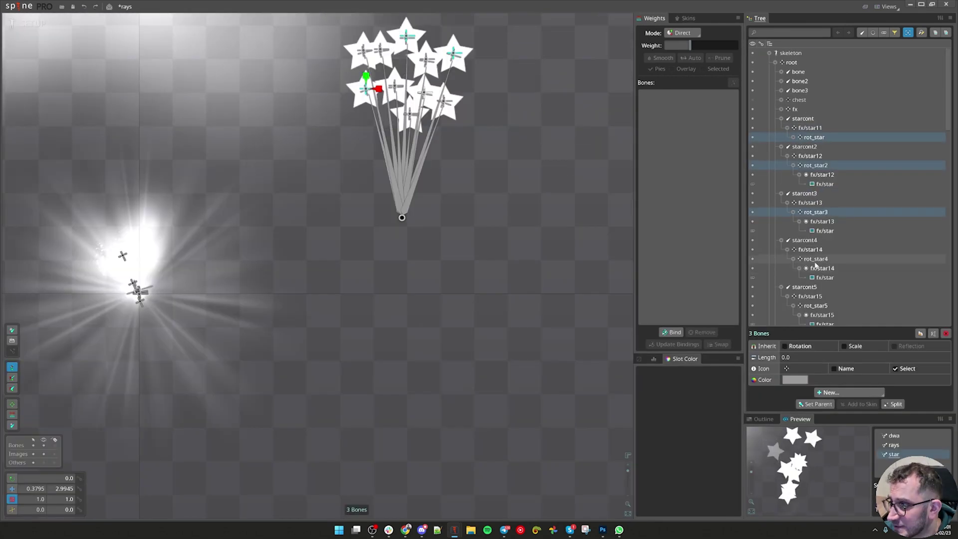
ctrl+click(815, 260)
scroll(848, 247, down, 3)
ctrl+click(816, 195)
ctrl+click(816, 241)
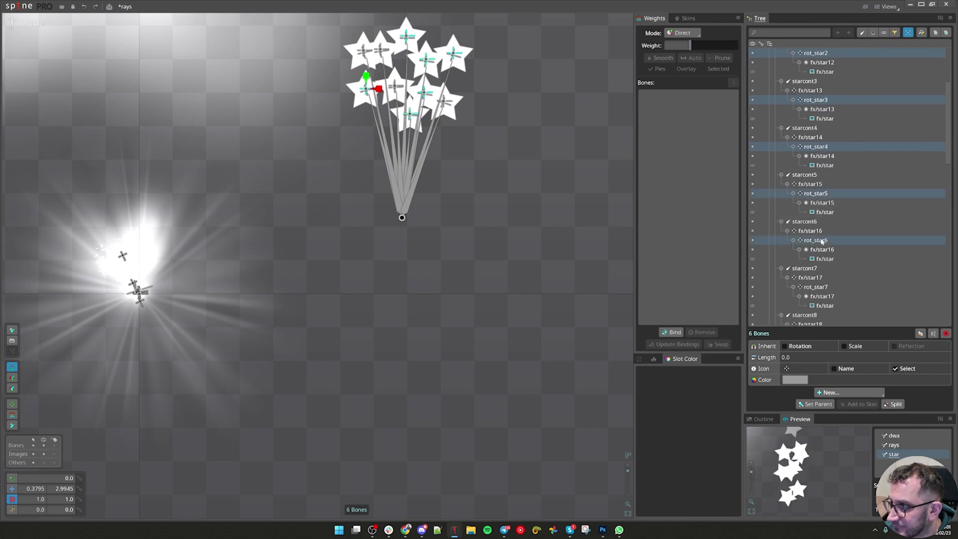
ctrl+click(816, 287)
scroll(867, 258, down, 3)
scroll(866, 258, down, 2)
ctrl+click(817, 193)
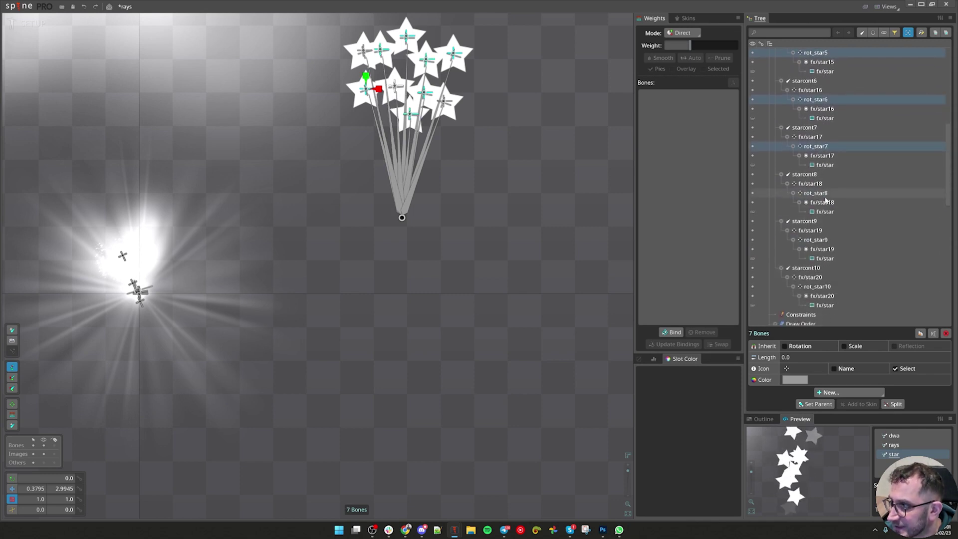
ctrl+click(817, 240)
ctrl+click(818, 287)
scroll(848, 273, down, 2)
scroll(849, 272, up, 12)
scroll(843, 238, up, 3)
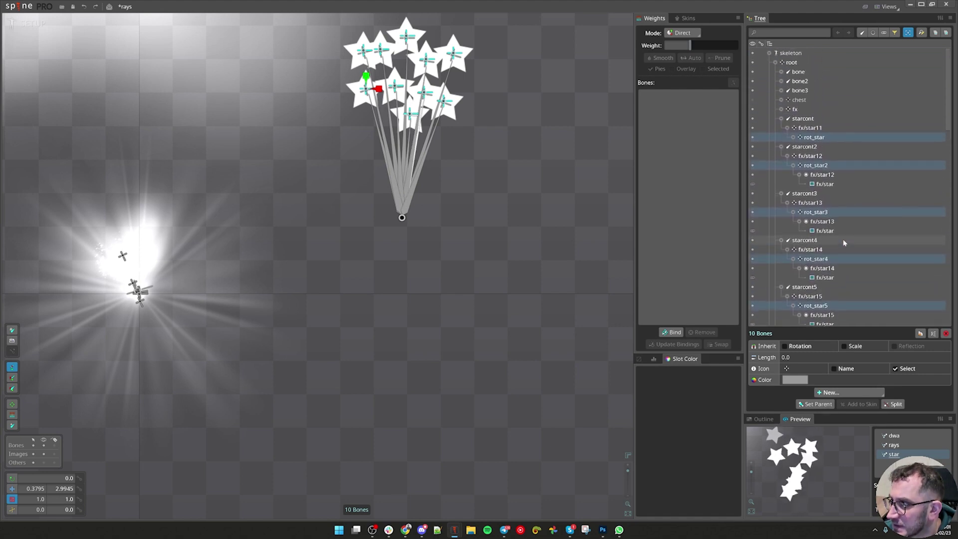
scroll(847, 198, down, 10)
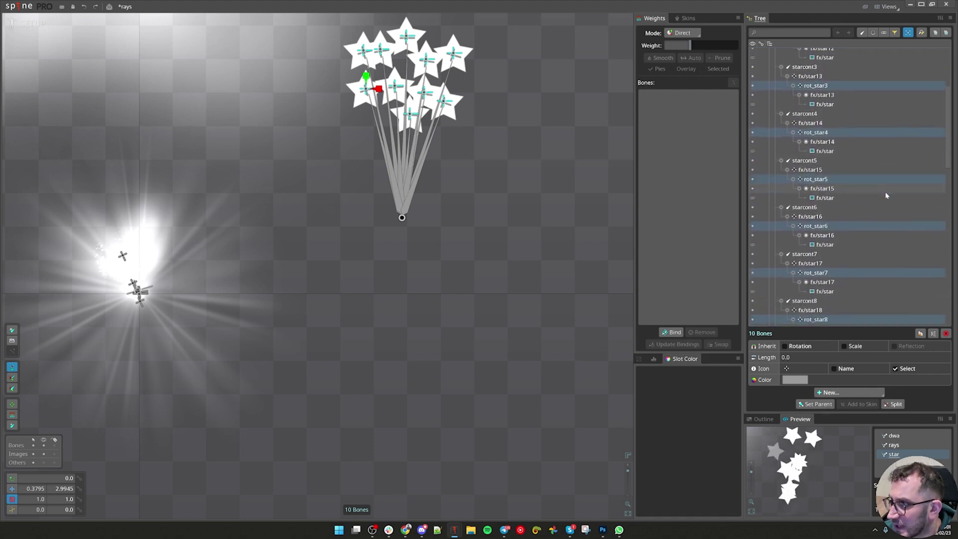
scroll(886, 188, up, 2)
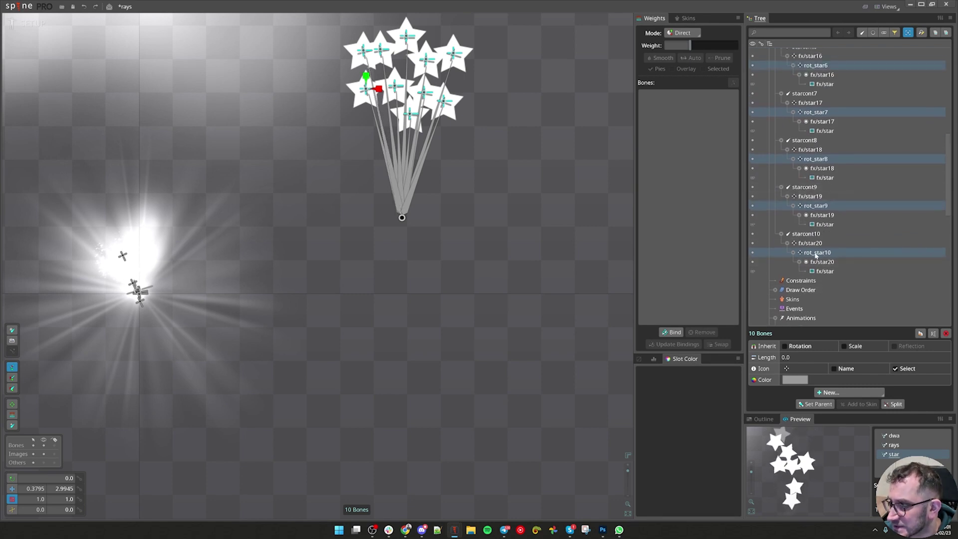
scroll(826, 254, up, 3)
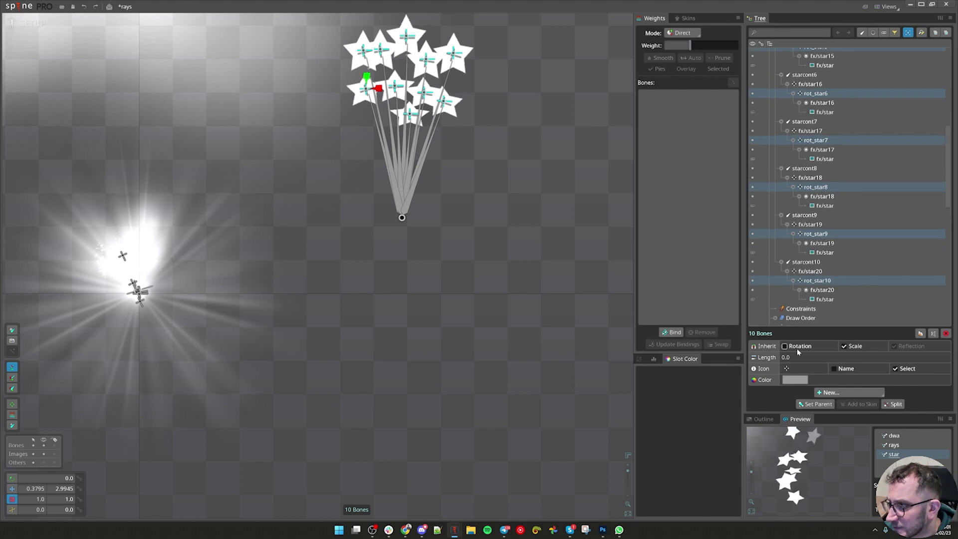
- Disable scale inheritance on bones fx/star11 through fx/star20, and scale individual stars to varied sizes, with fx/star17 at about 0.99
click(817, 273)
scroll(821, 180, up, 2)
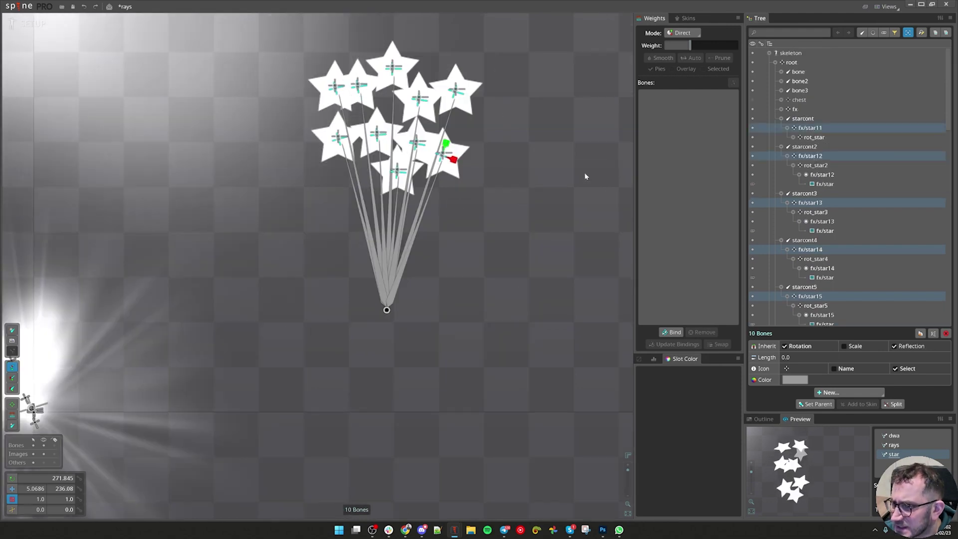
click(813, 156)
click(460, 97)
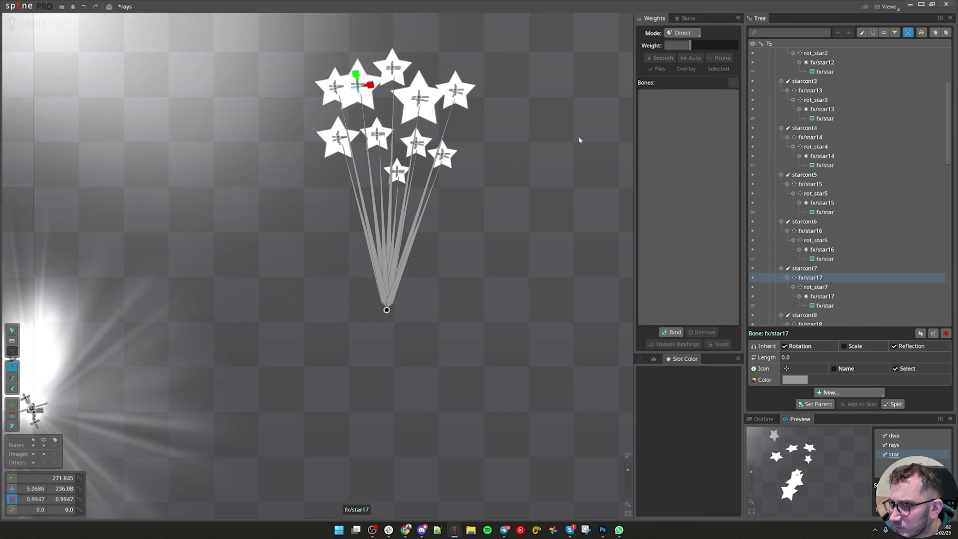
drag(583, 142, 594, 163)
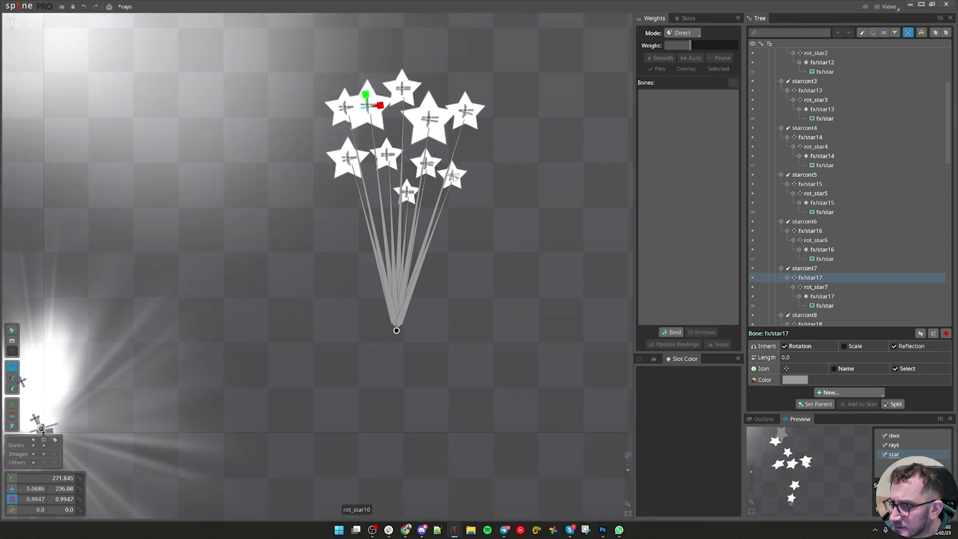
- Tilt the individual stars by different angles through their rot_star bones, with rot_star9 at about 4.9 degrees
click(453, 174)
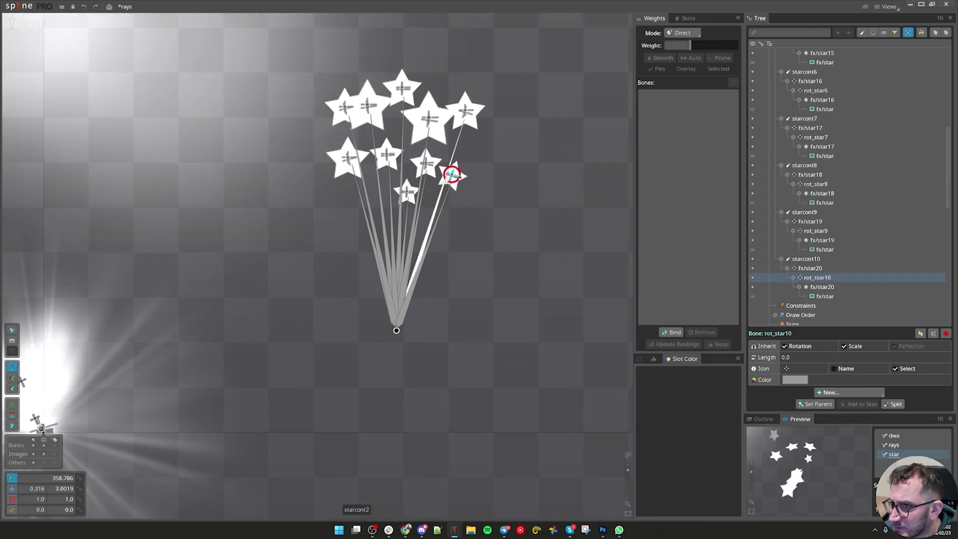
scroll(441, 171, up, 3)
drag(415, 158, 425, 152)
drag(486, 62, 493, 65)
drag(421, 75, 430, 80)
drag(345, 141, 352, 146)
drag(275, 146, 283, 201)
drag(270, 107, 276, 111)
scroll(209, 181, down, 4)
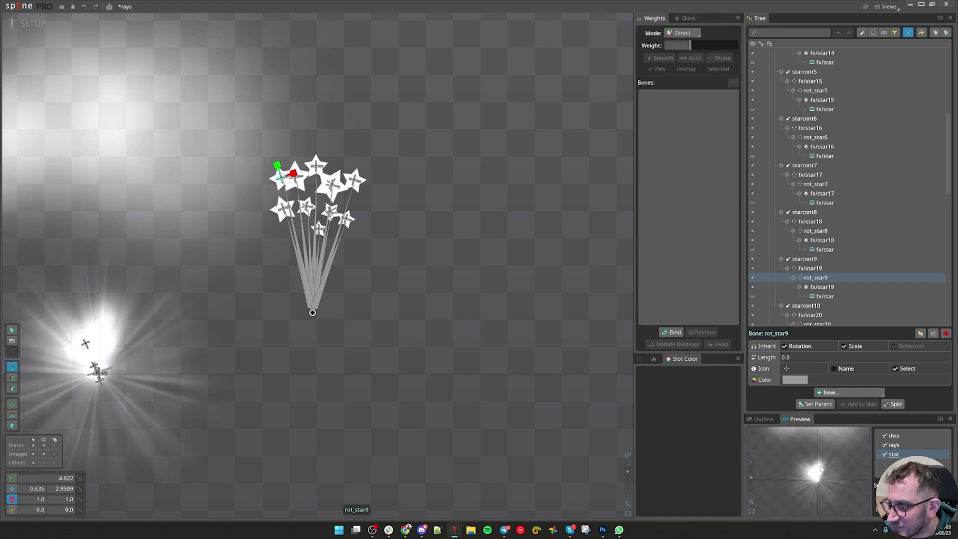
scroll(346, 269, up, 3)
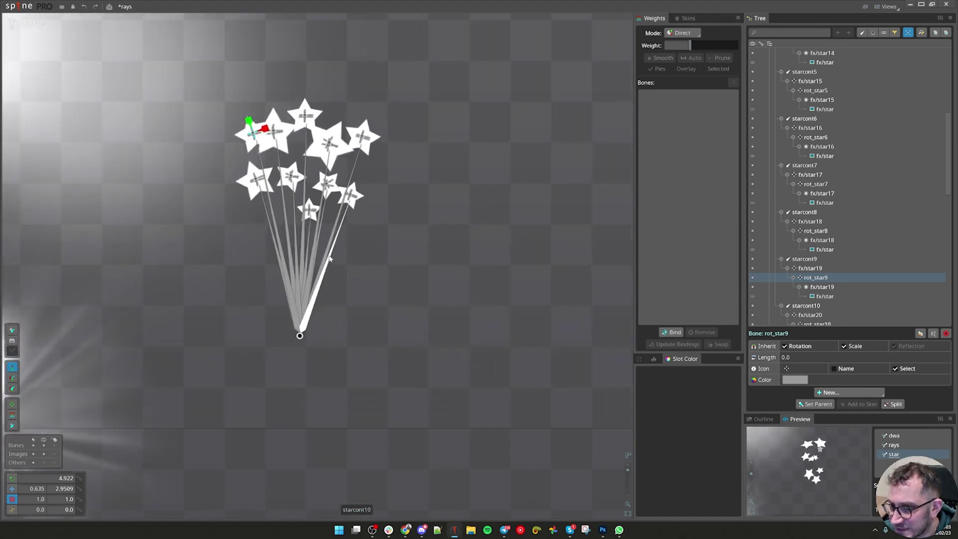
click(330, 254)
drag(329, 253, 349, 255)
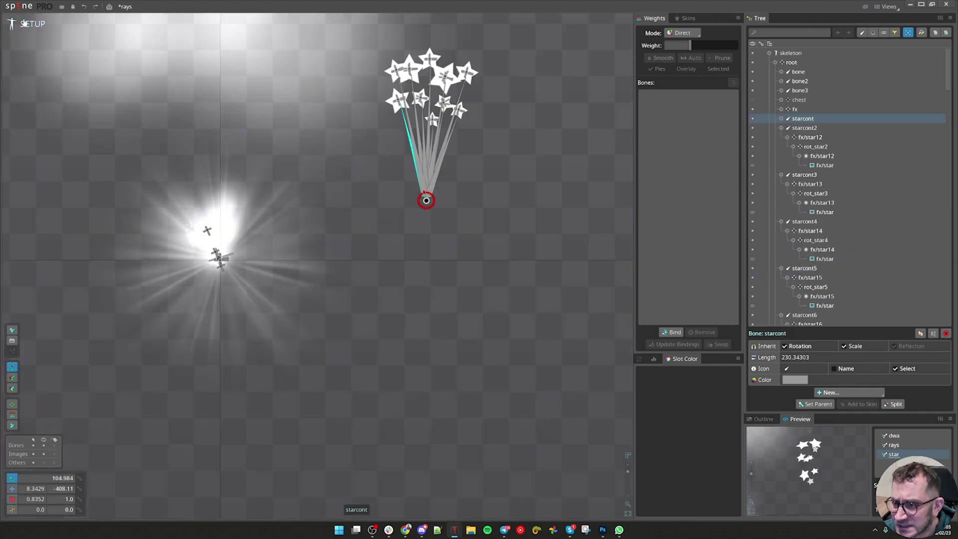
- Switch to Animate mode and copy all keys of the star animation
click(31, 24)
key(space)
drag(398, 403, 76, 331)
key(ctrl+c)
click(615, 320)
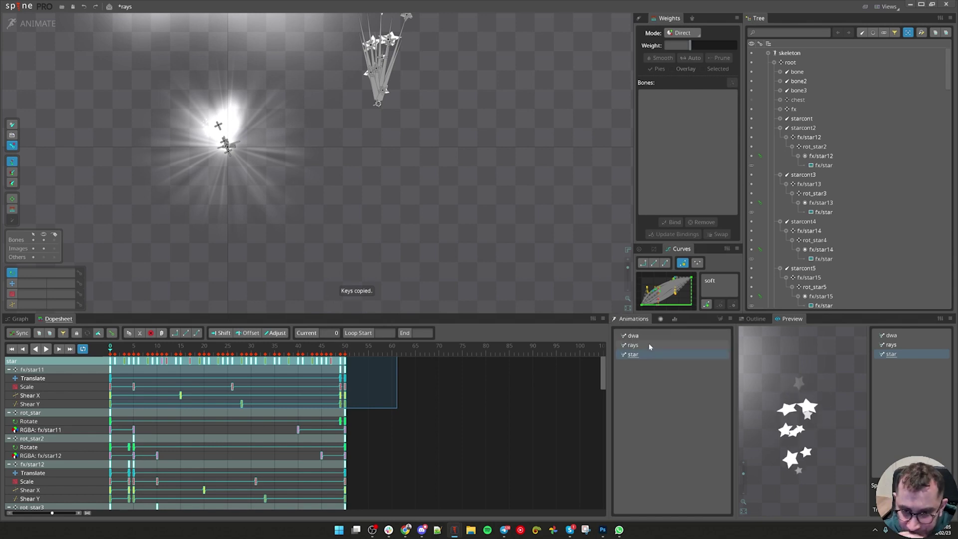
click(658, 340)
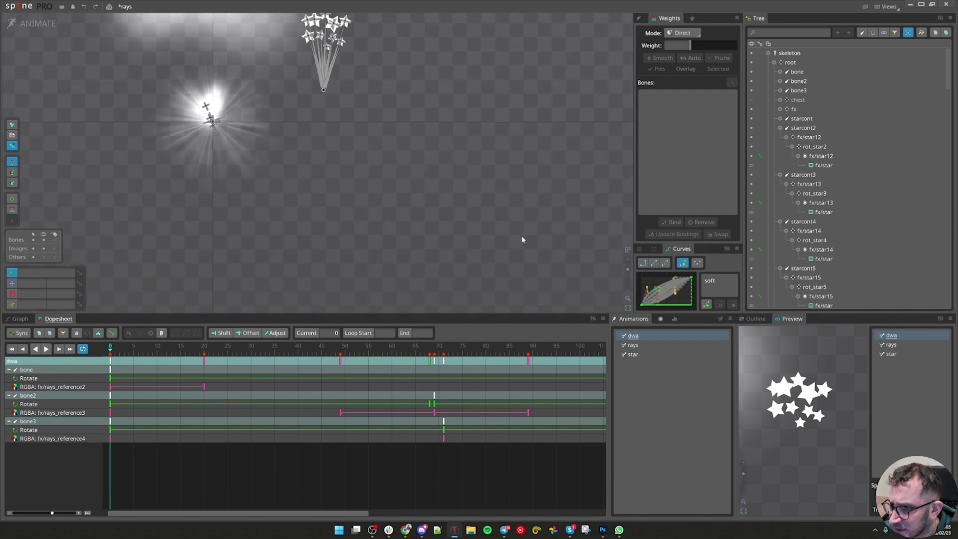
- Open the rays animation and select all the bones of the ten star containers in the viewport
click(644, 345)
drag(449, 252, 434, 293)
click(355, 168)
drag(332, 167, 357, 143)
drag(315, 90, 403, 174)
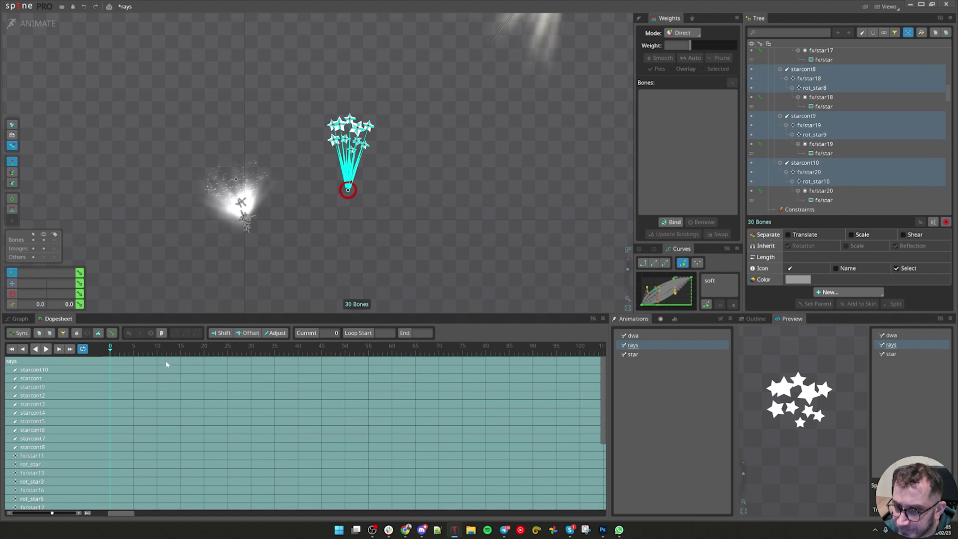
- Return to the star animation and copy all keys of the selected star bones from frame 0 to 50
click(634, 355)
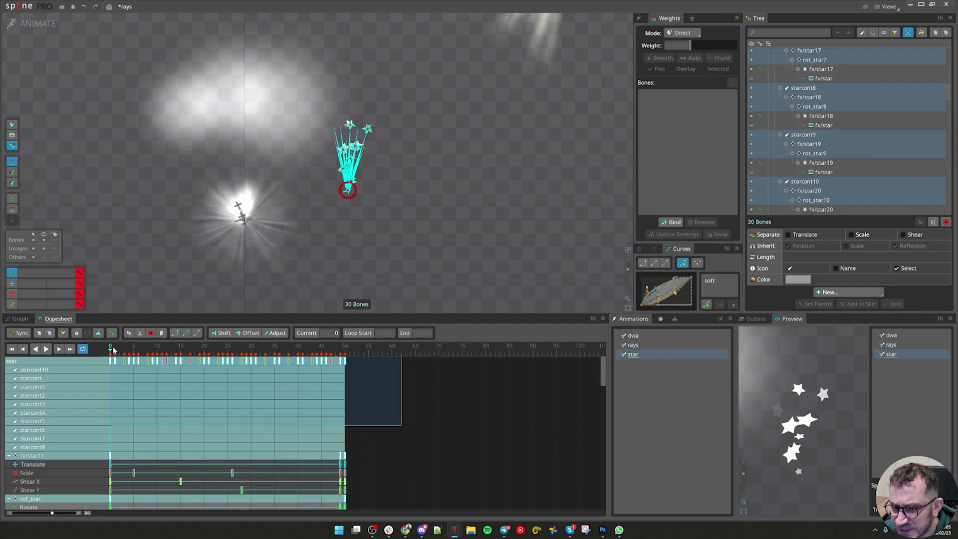
drag(128, 353, 128, 353)
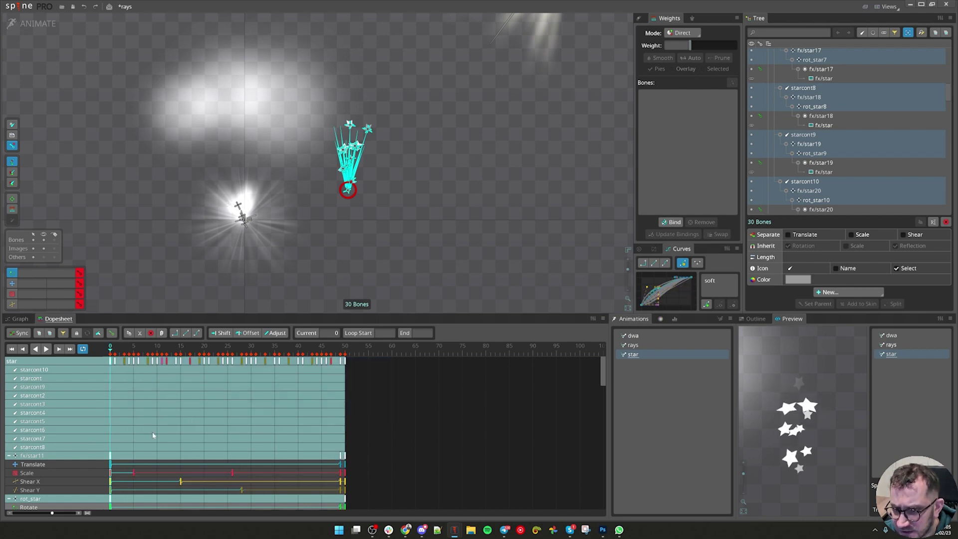
scroll(153, 435, down, 5)
scroll(141, 435, up, 5)
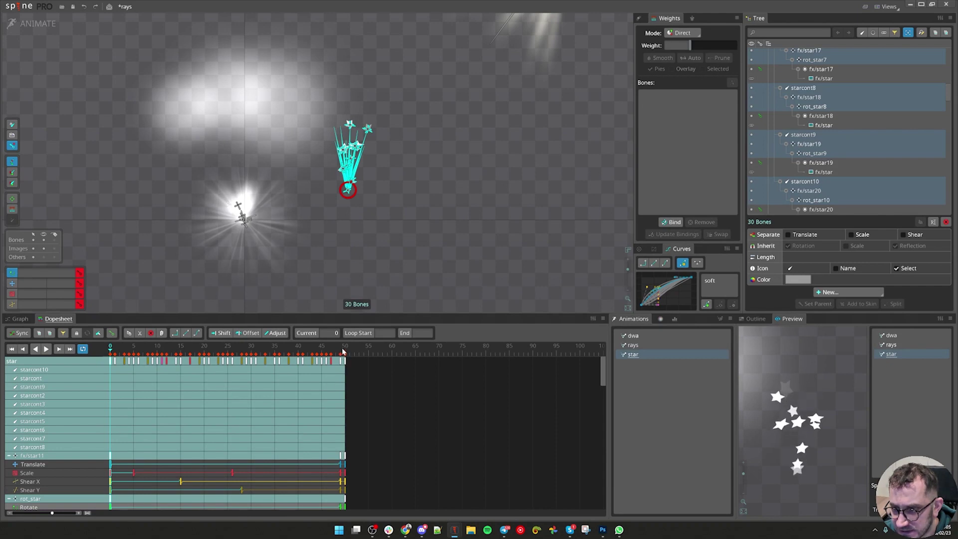
click(370, 353)
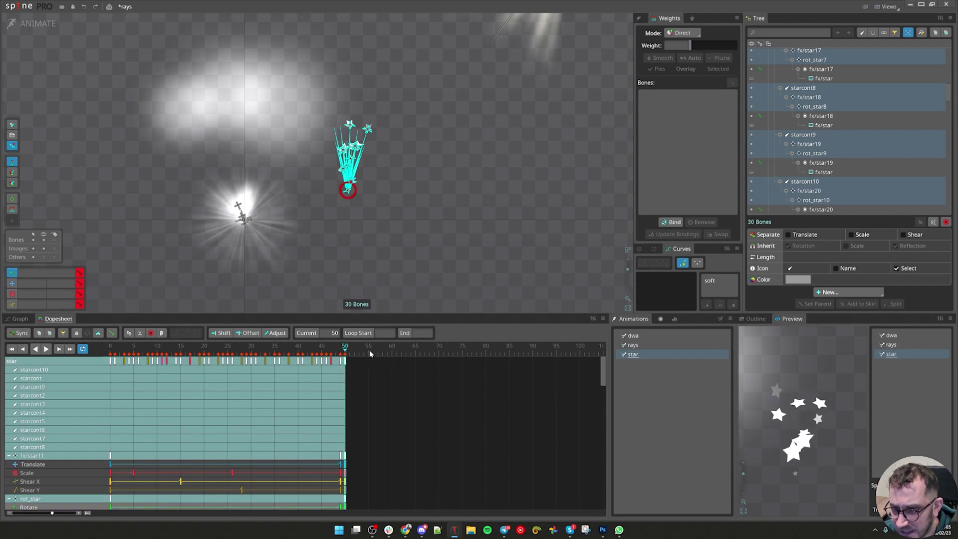
drag(402, 426, 92, 323)
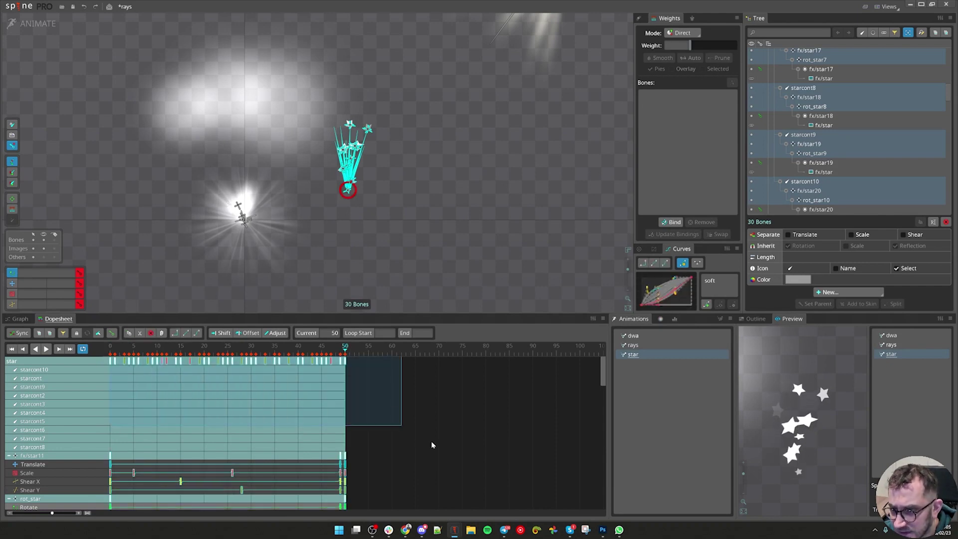
- Paste the copied star keys into the rays animation at frame 0 and again at frame 50
click(641, 346)
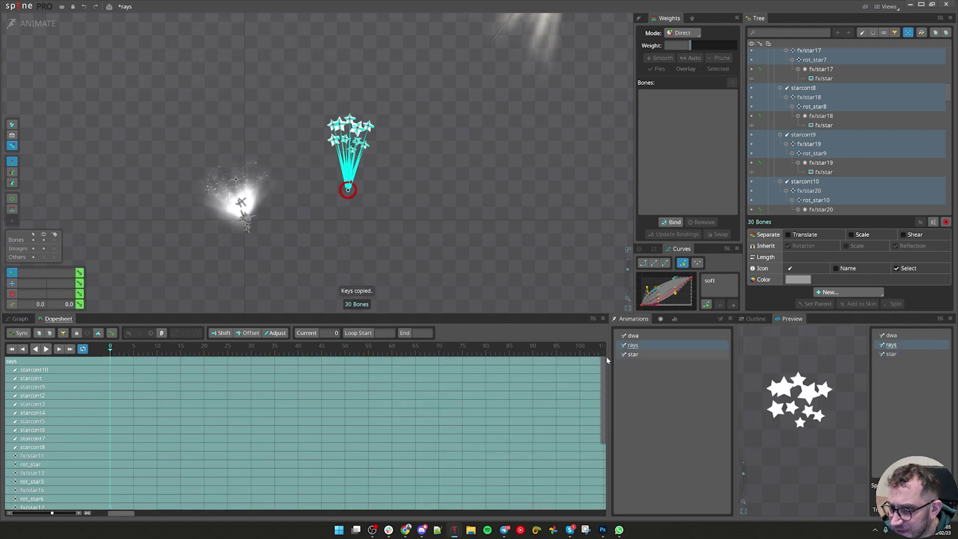
key(ctrl+v)
click(346, 352)
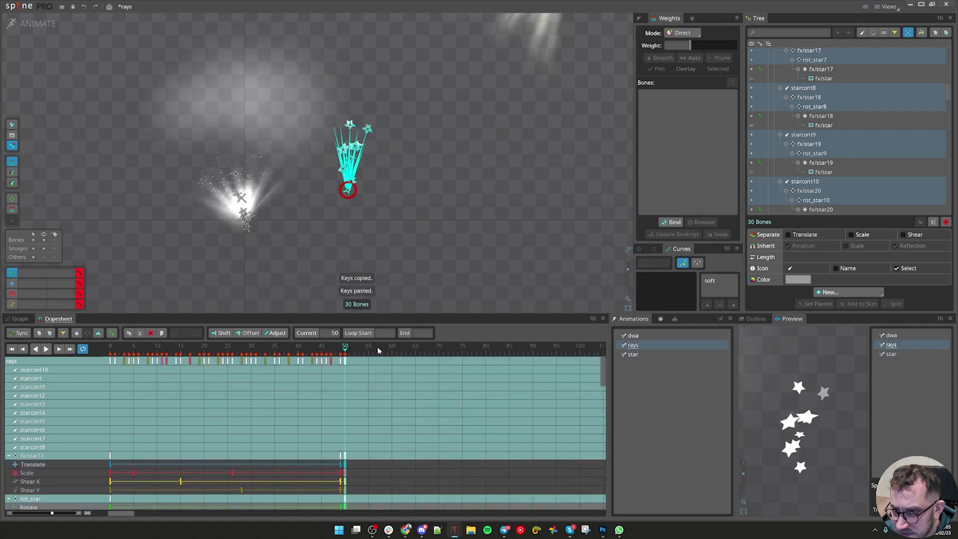
scroll(378, 351, down, 5)
key(ctrl+v)
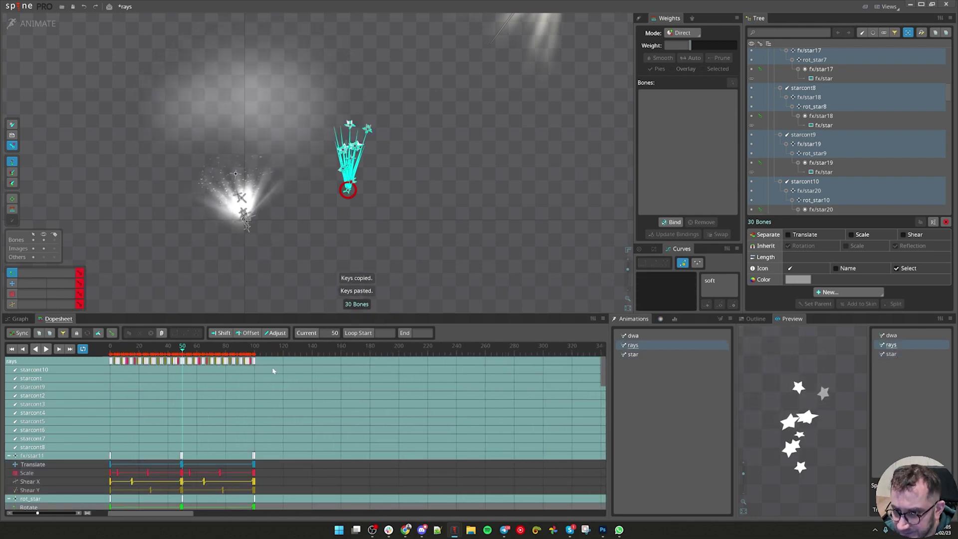
- Keep pasting the star keys end to end along the rays animation, from frame 100 through frame 1000
click(255, 351)
key(ctrl+v)
click(326, 351)
key(ctrl+v)
click(241, 351)
key(ctrl+v)
click(372, 351)
key(ctrl+v)
click(504, 362)
key(ctrl+v)
scroll(503, 363, down, 3)
click(364, 362)
key(ctrl+v)
scroll(364, 363, down, 3)
click(280, 363)
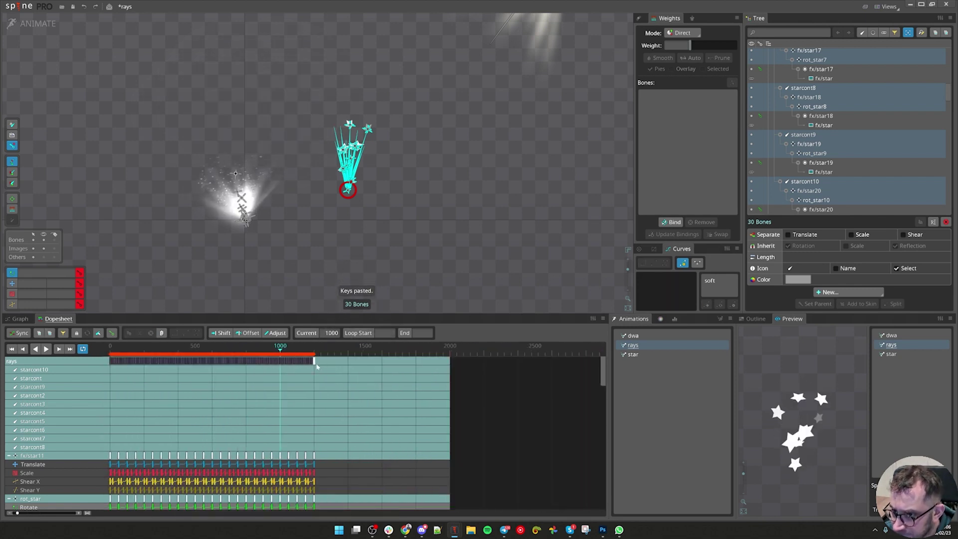
drag(316, 366, 596, 380)
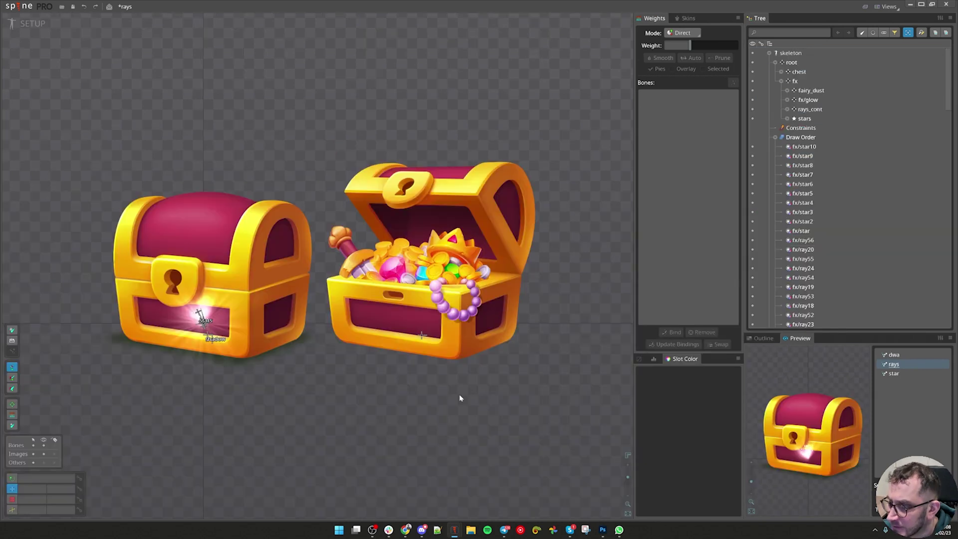